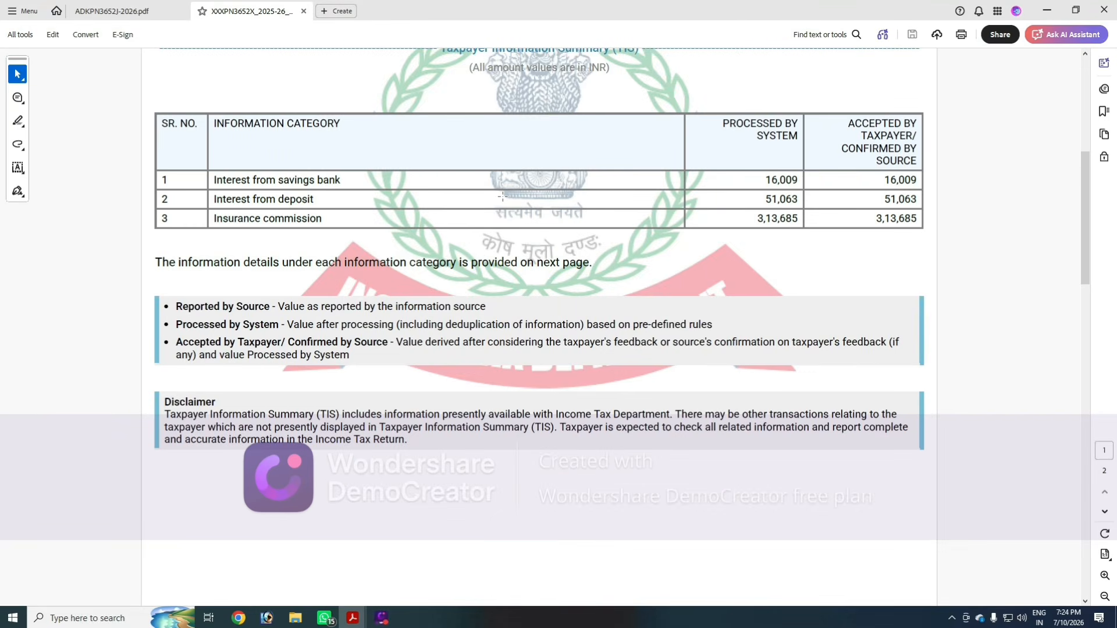
- Compare the insurance commission and LIC deduction entries between the Form 26AS and TIS PDF documents
{"action": "key", "text": "ctrl+Tab"}
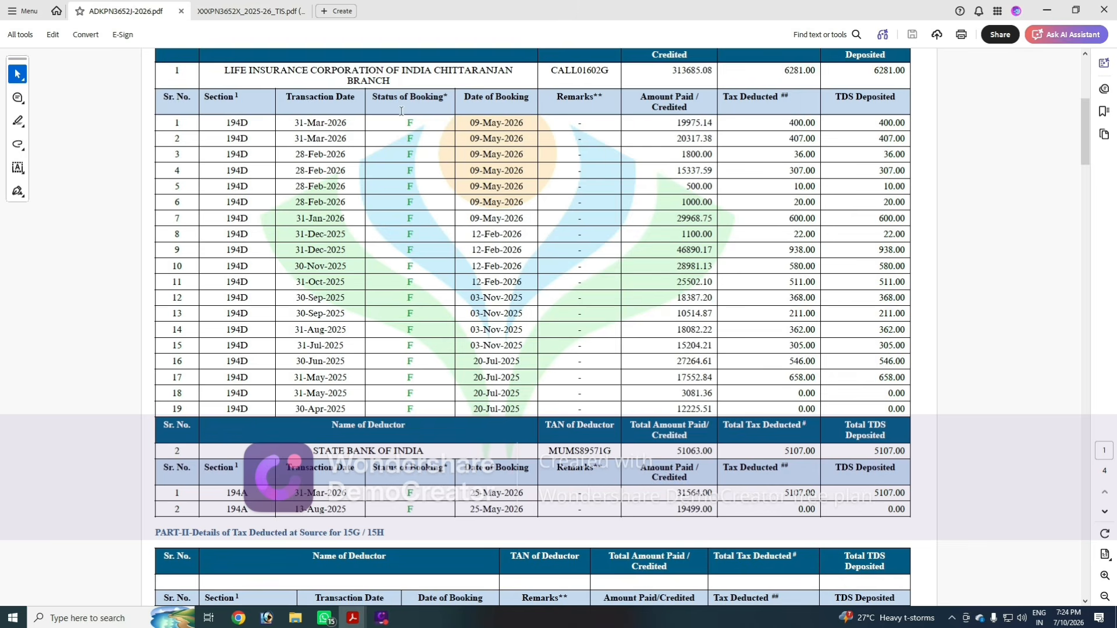
{"action": "left_click_drag", "start_coordinate": [224, 74], "coordinate": [372, 82]}
{"action": "right_click", "coordinate": [373, 82]}
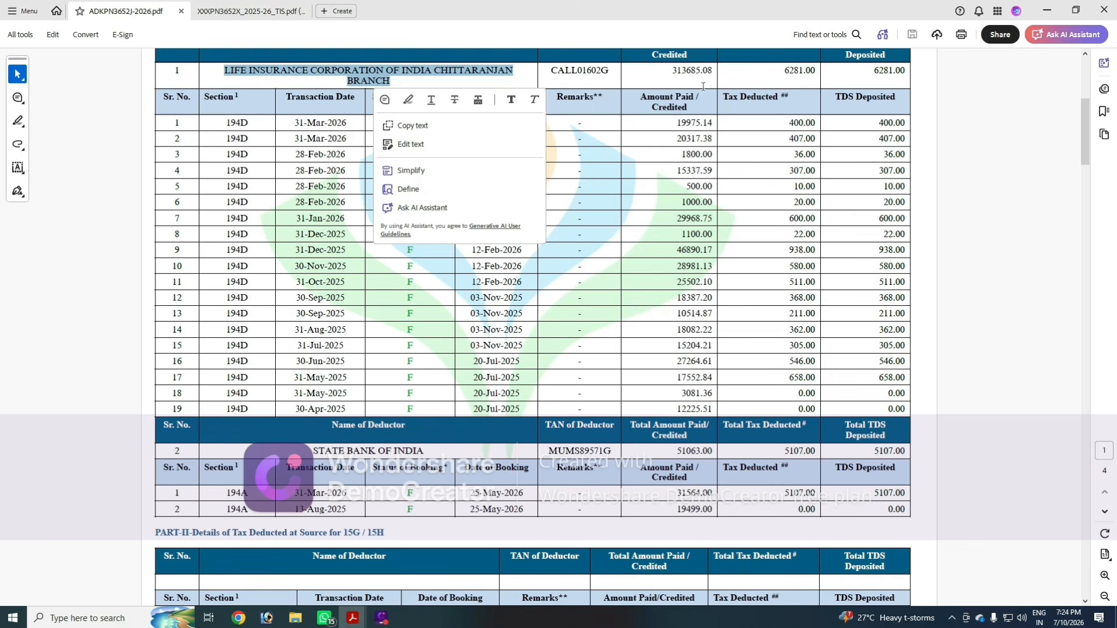
{"action": "left_click", "coordinate": [713, 84]}
{"action": "key", "text": "ctrl+a"}
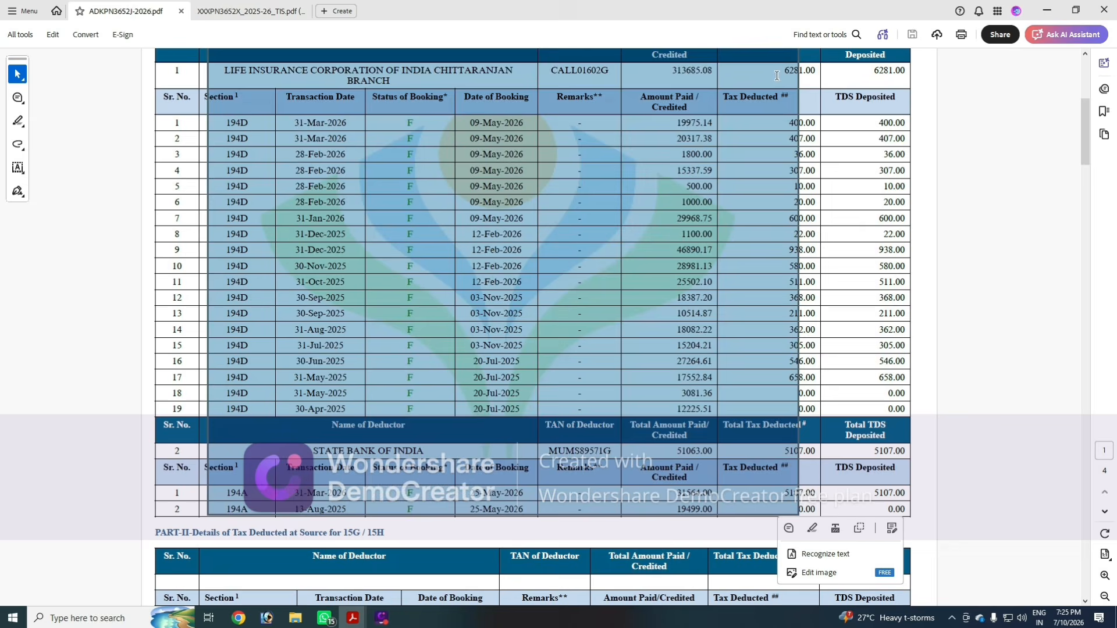
{"action": "left_click", "coordinate": [637, 260]}
{"action": "key", "text": "ctrl+Tab"}
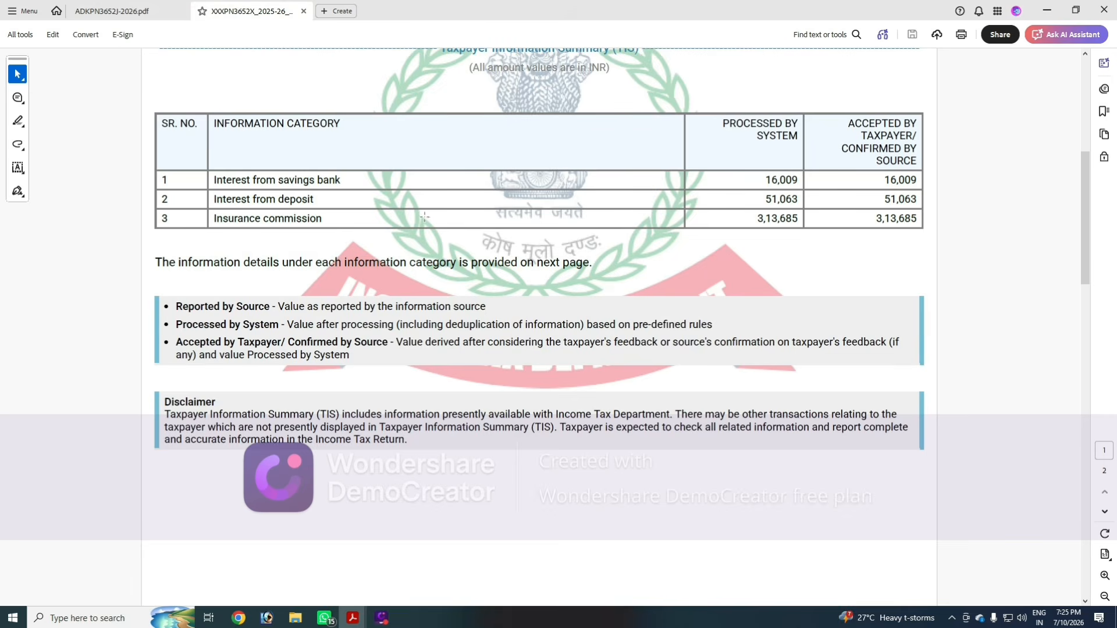
{"action": "left_click_drag", "start_coordinate": [215, 218], "coordinate": [322, 220]}
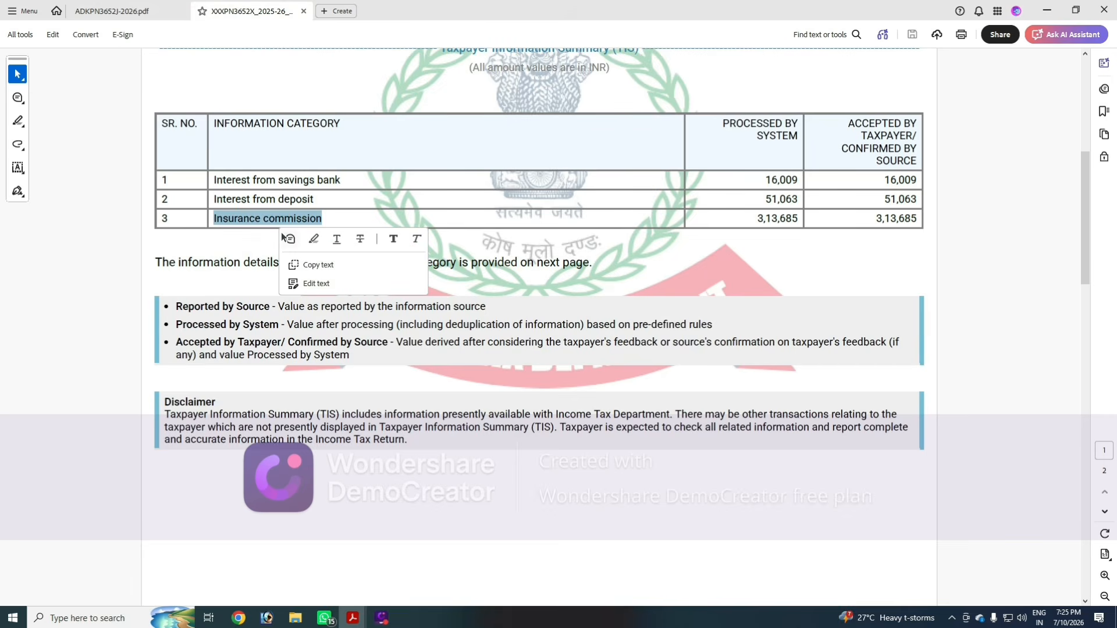
{"action": "left_click", "coordinate": [268, 236]}
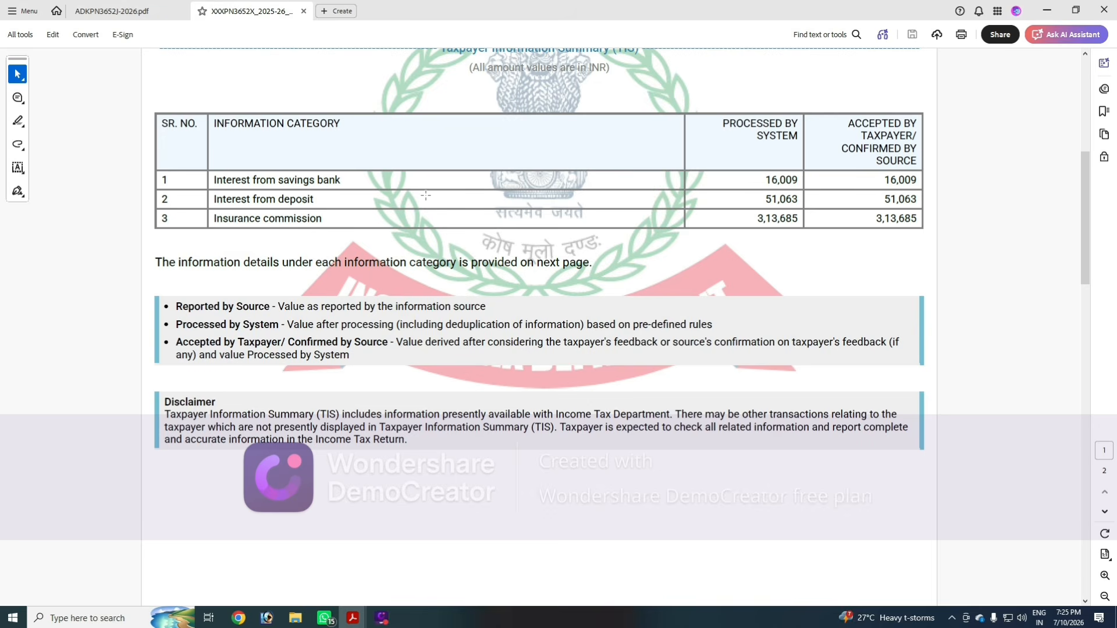
- Switch to the browser's e-Filing portal and open View Form 26AS from the Income Tax Returns menu
{"action": "left_click", "coordinate": [119, 11]}
{"action": "left_click", "coordinate": [250, 11]}
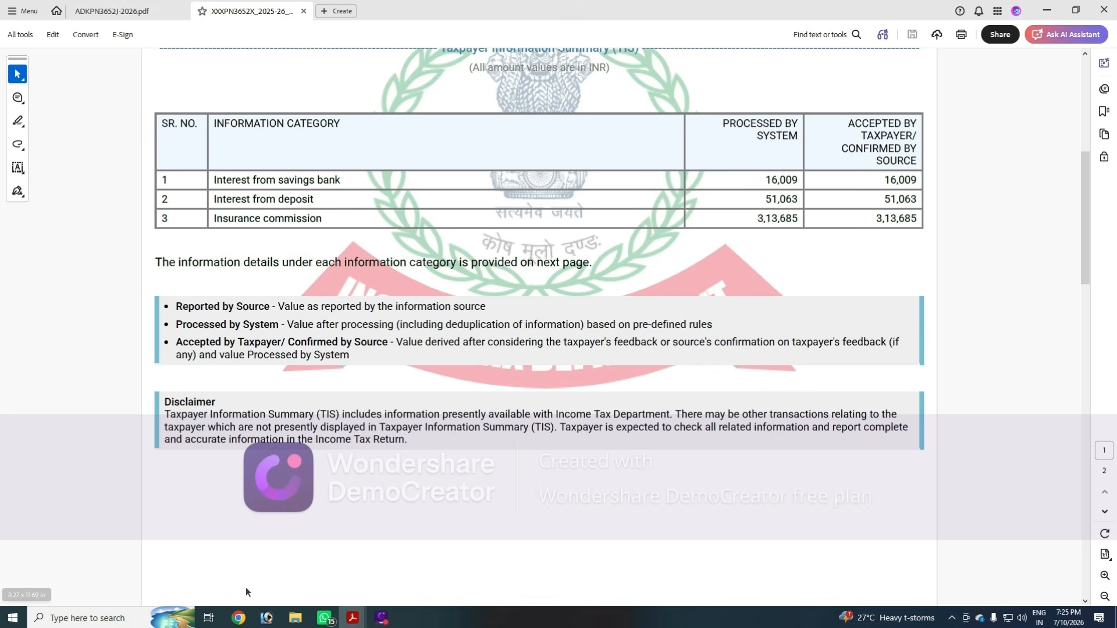
{"action": "left_click", "coordinate": [238, 618]}
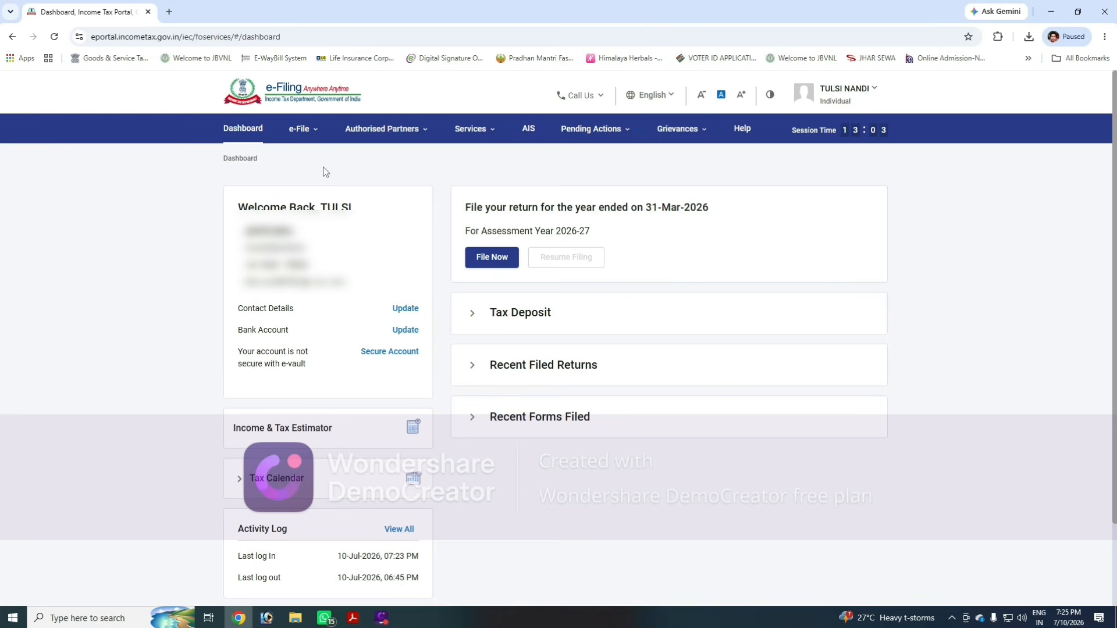
{"action": "left_click", "coordinate": [300, 128]}
{"action": "left_click", "coordinate": [341, 159]}
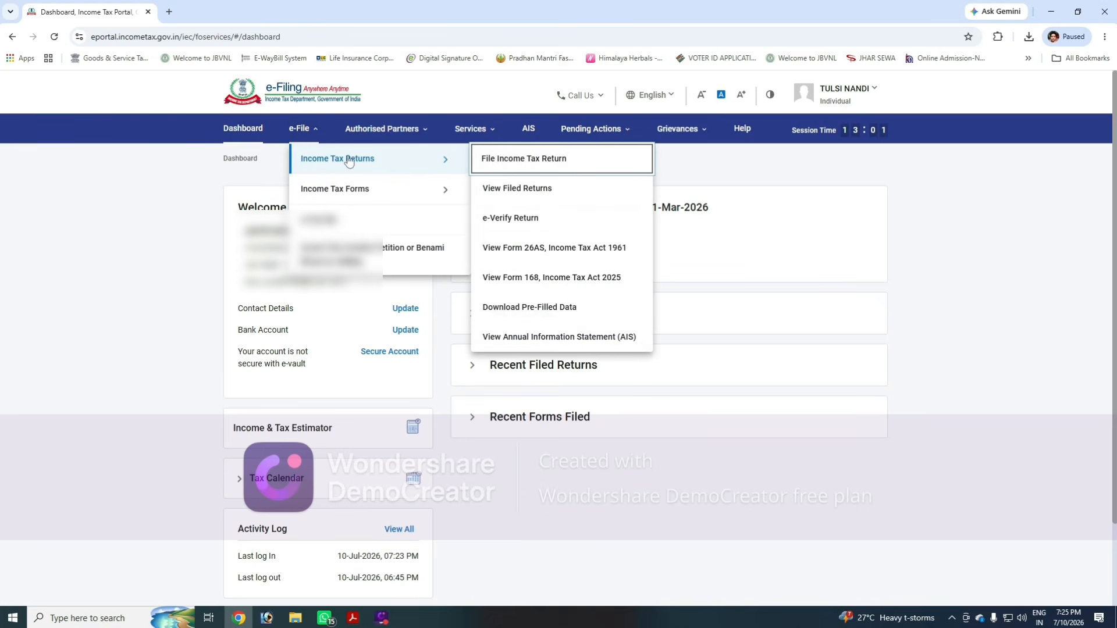
{"action": "left_click", "coordinate": [552, 253]}
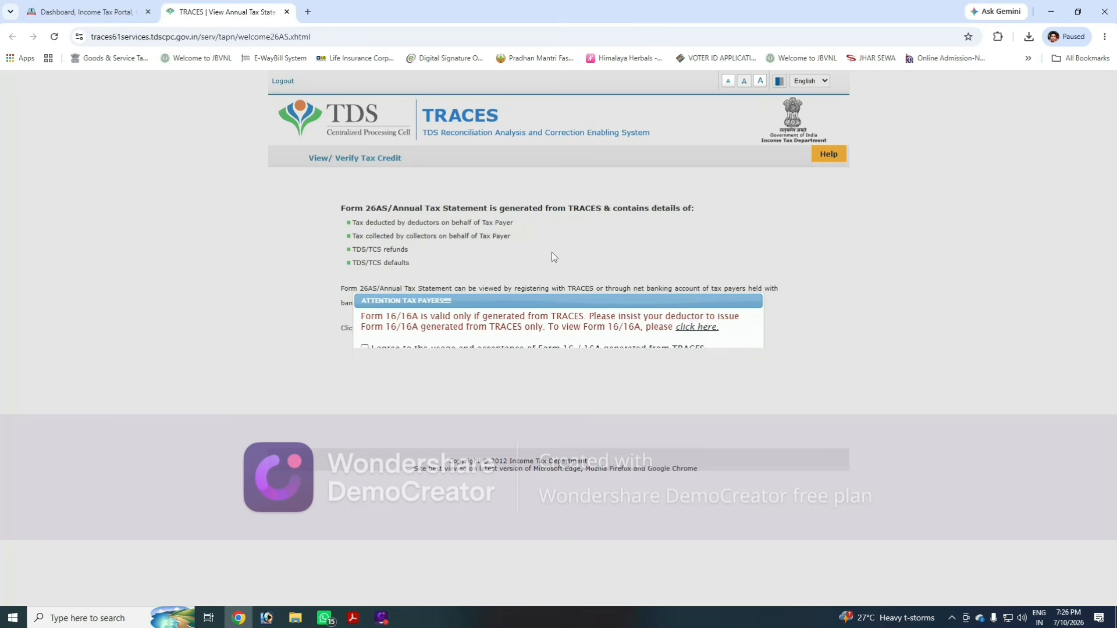
- Agree to the Form 16/16A usage terms, proceed, and open View Tax Credit (Form 26AS/Annual Tax Statement)
{"action": "left_click", "coordinate": [365, 349]}
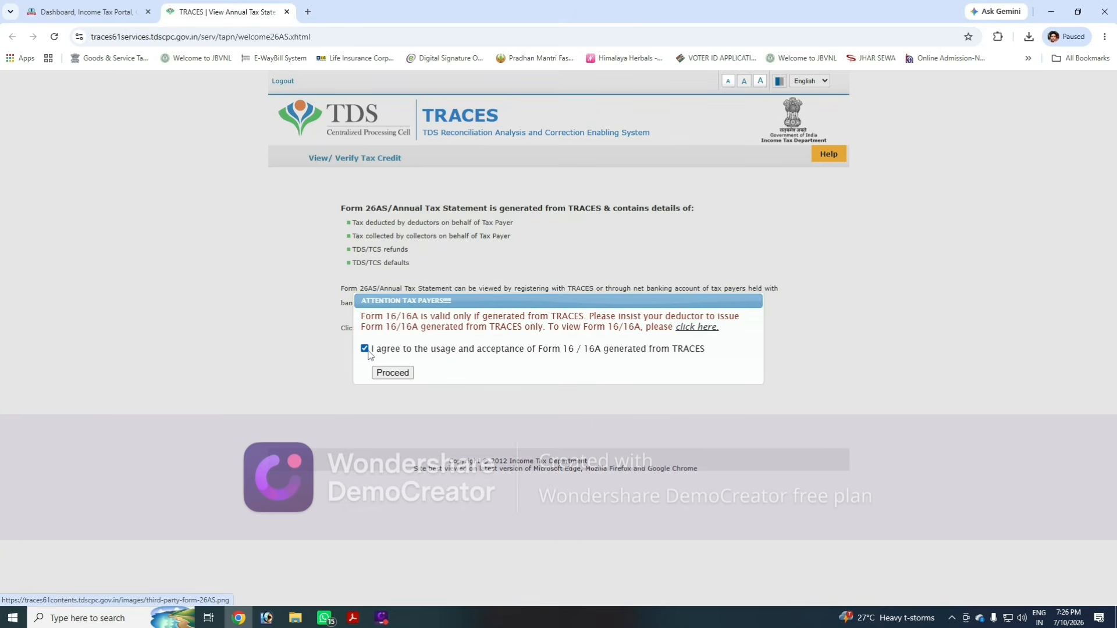
{"action": "left_click", "coordinate": [381, 375]}
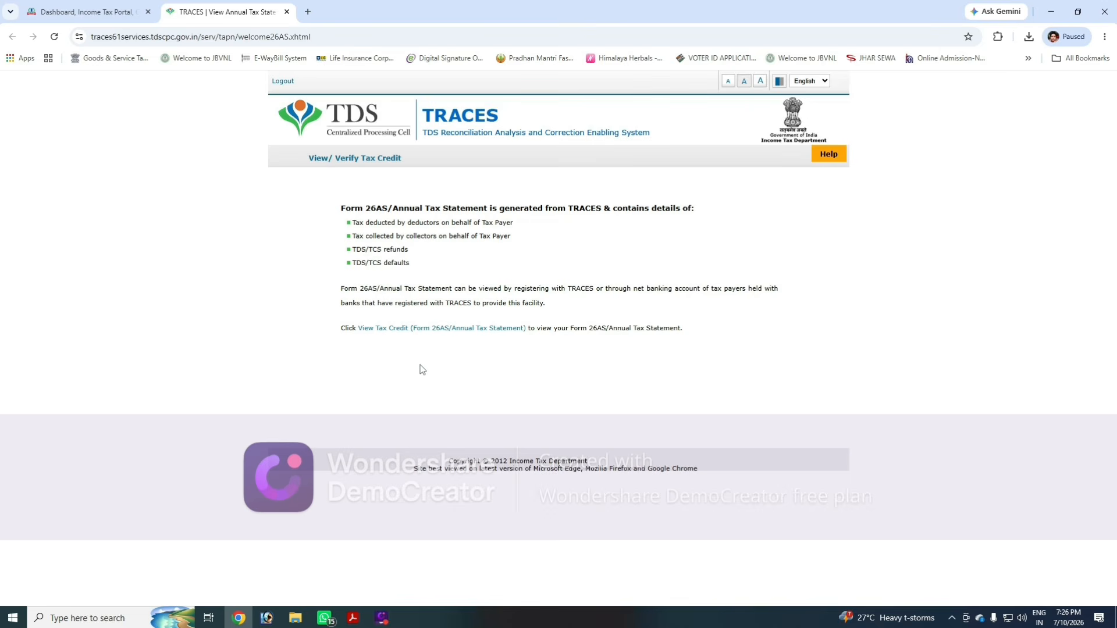
{"action": "left_click", "coordinate": [427, 329]}
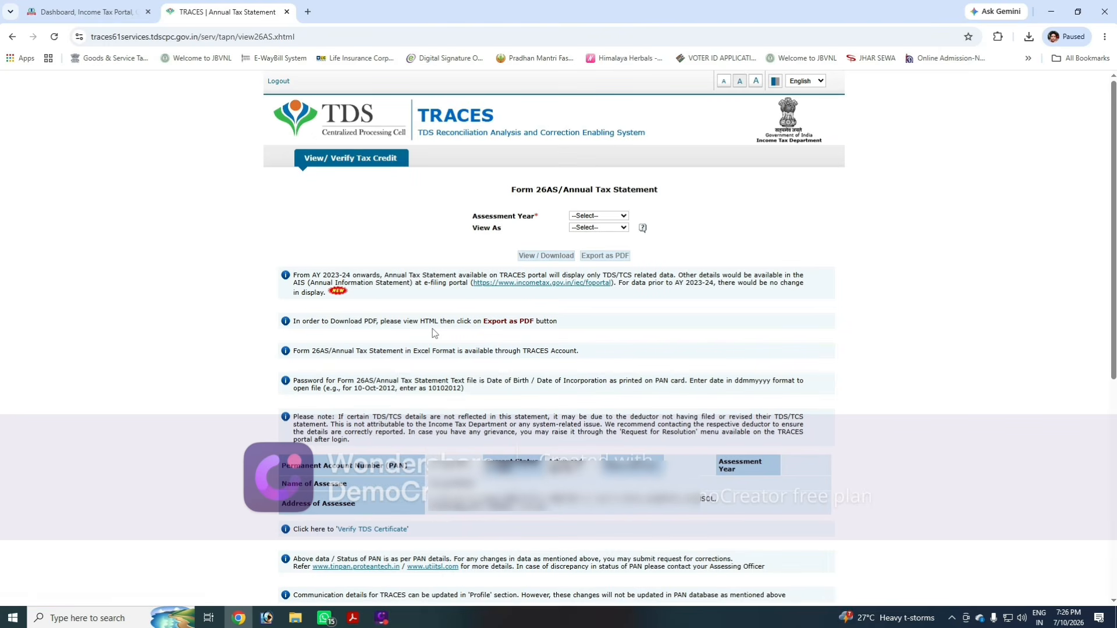
- View the Form 26AS for assessment year 2026-27 as HTML, then close the TRACES tab
{"action": "left_click", "coordinate": [604, 217]}
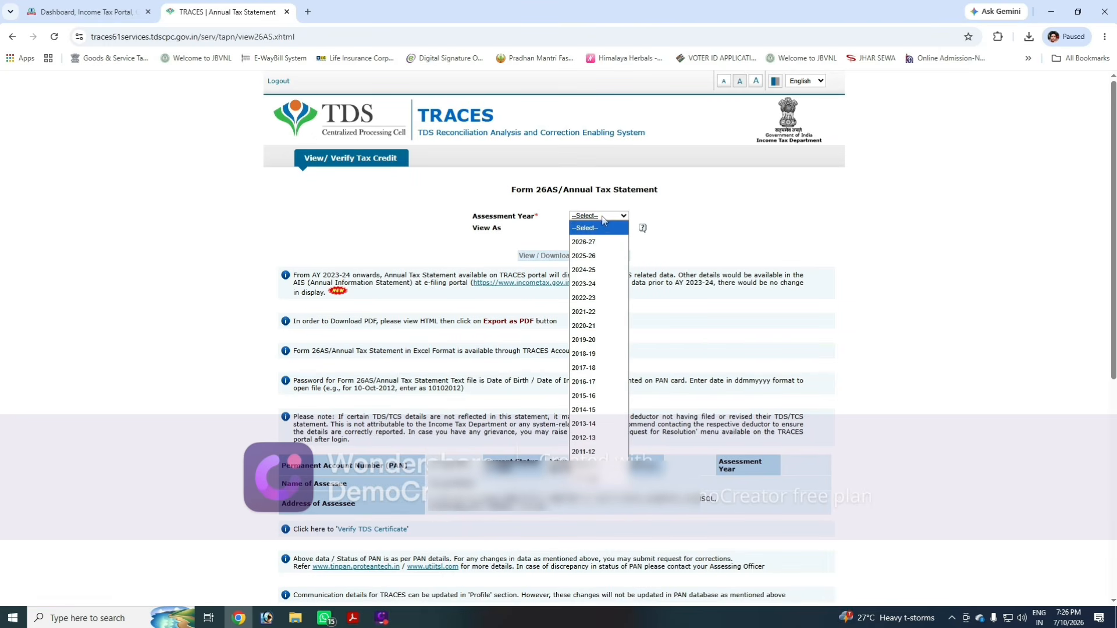
{"action": "left_click", "coordinate": [596, 242]}
{"action": "left_click", "coordinate": [604, 229]}
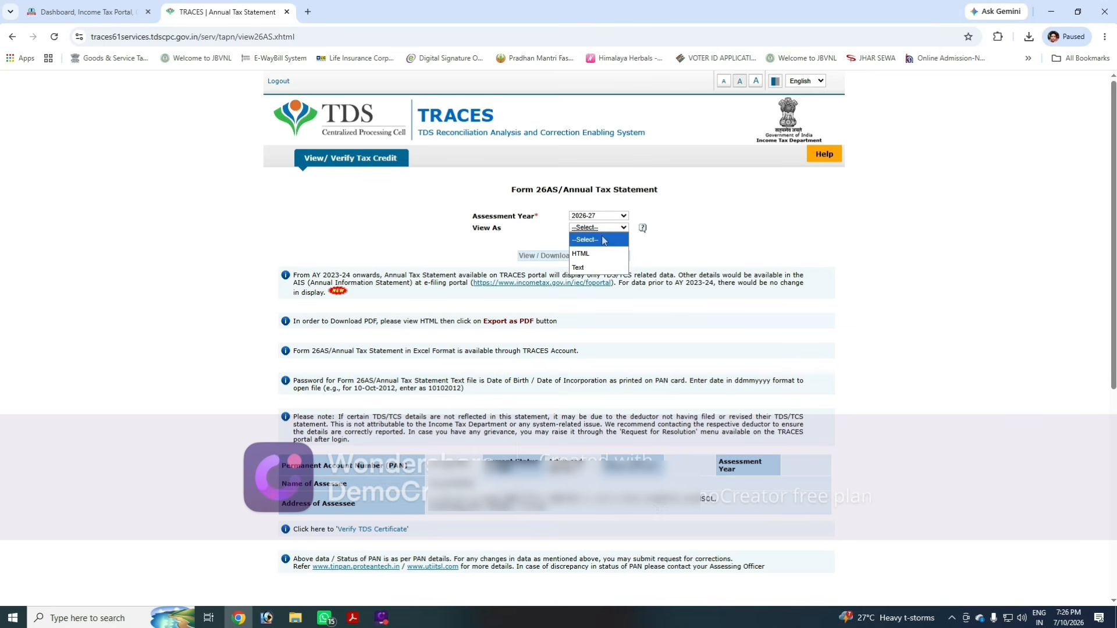
{"action": "left_click", "coordinate": [581, 254]}
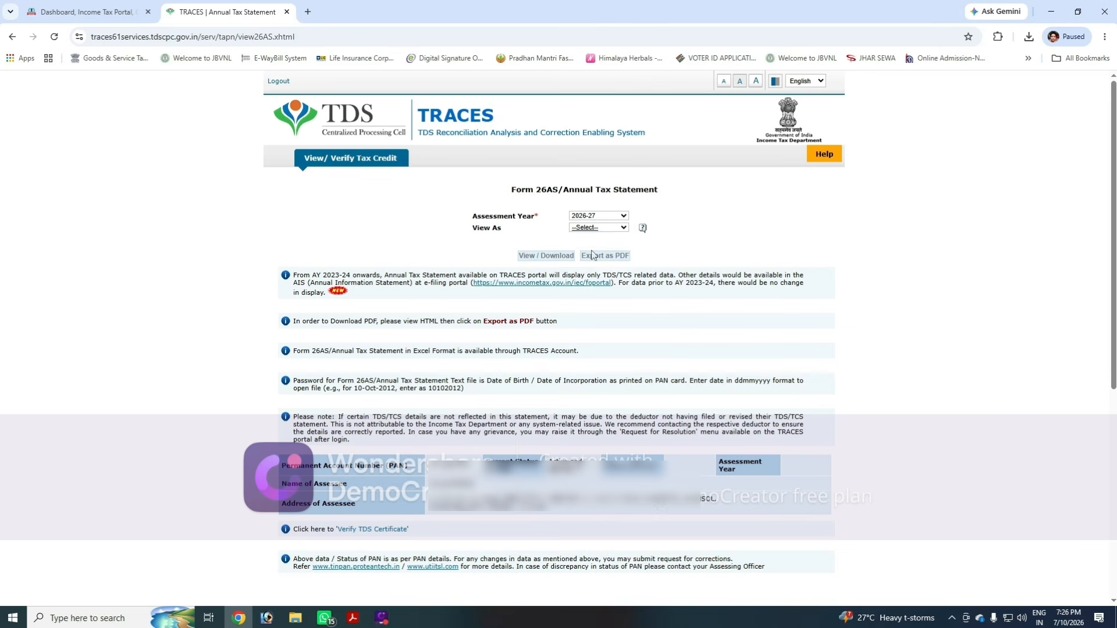
{"action": "left_click", "coordinate": [547, 256]}
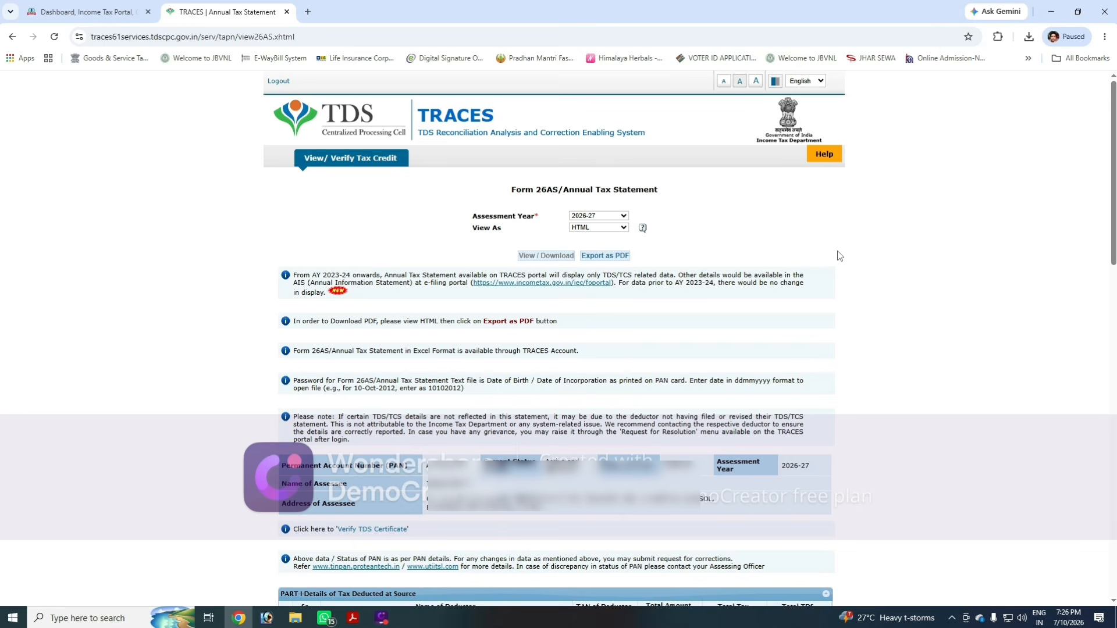
{"action": "left_click", "coordinate": [286, 12]}
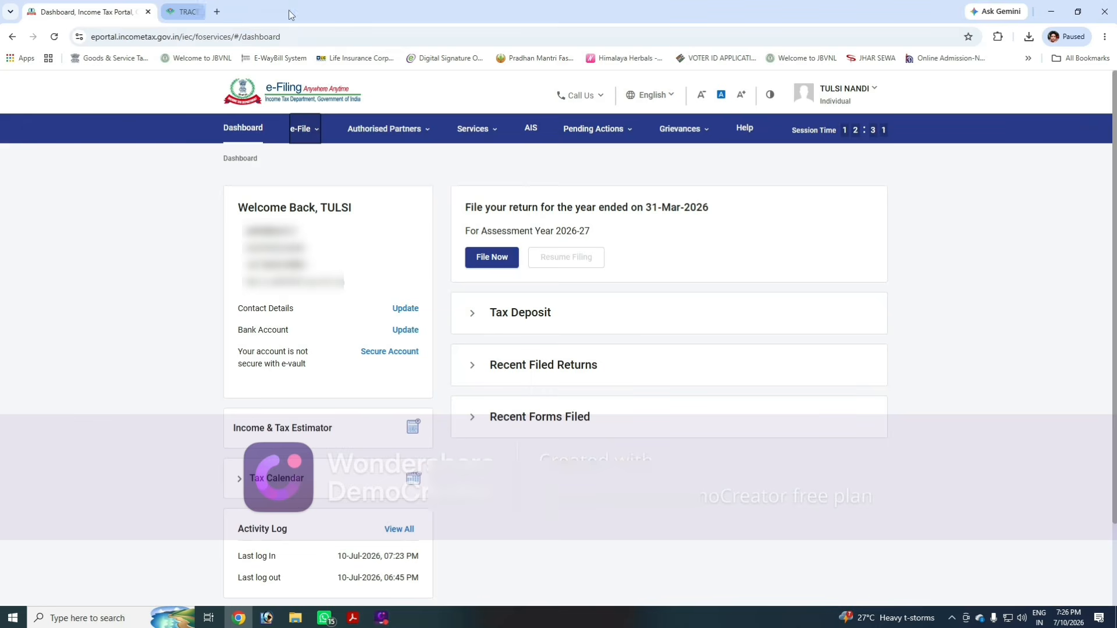
{"action": "key", "text": "Escape"}
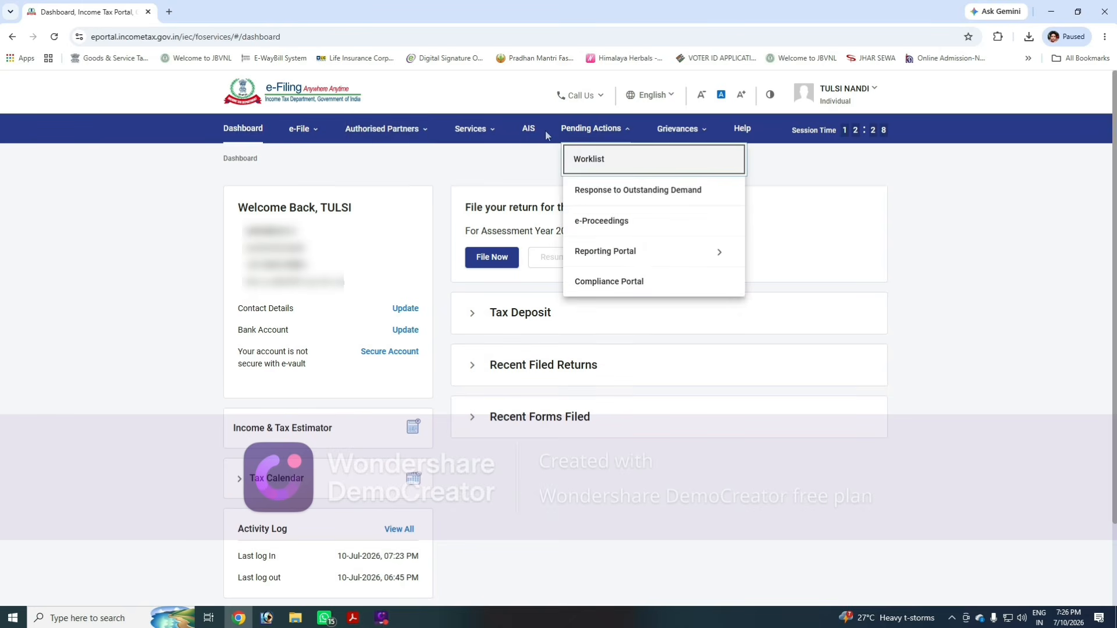
- Open the AIS page on the Compliance Portal, then leave and close that tab
{"action": "left_click", "coordinate": [529, 131]}
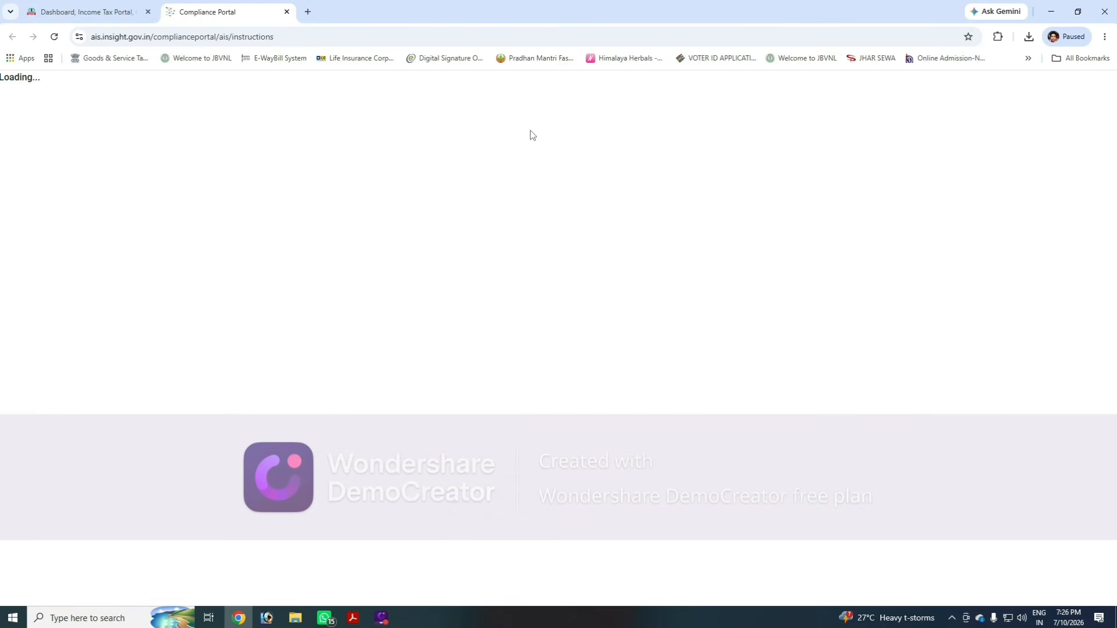
{"action": "left_click", "coordinate": [158, 192]}
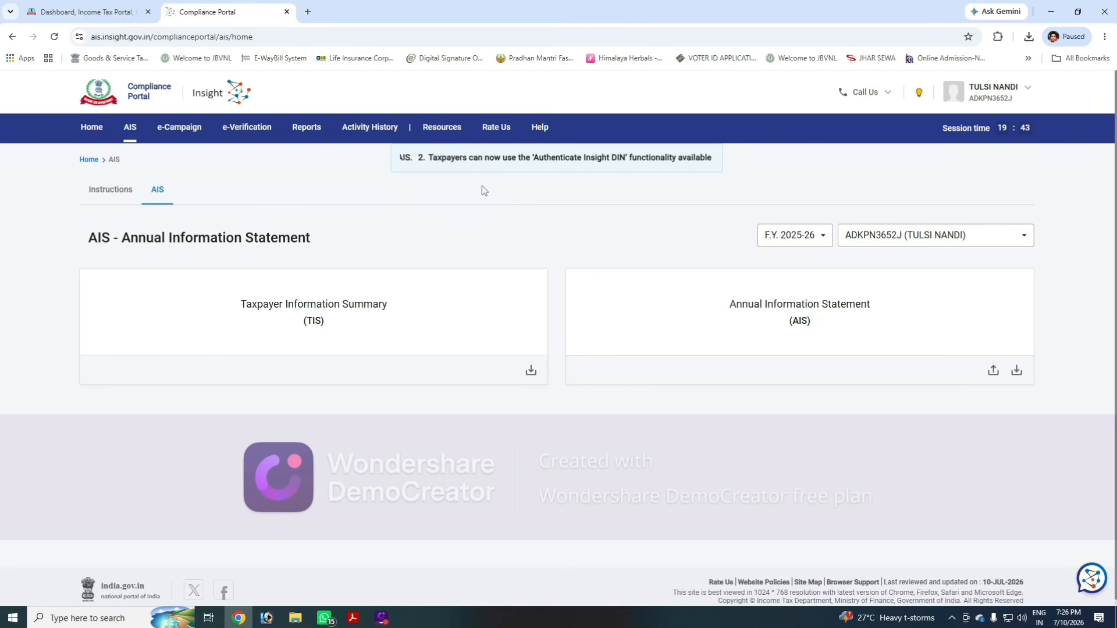
{"action": "left_click", "coordinate": [288, 12]}
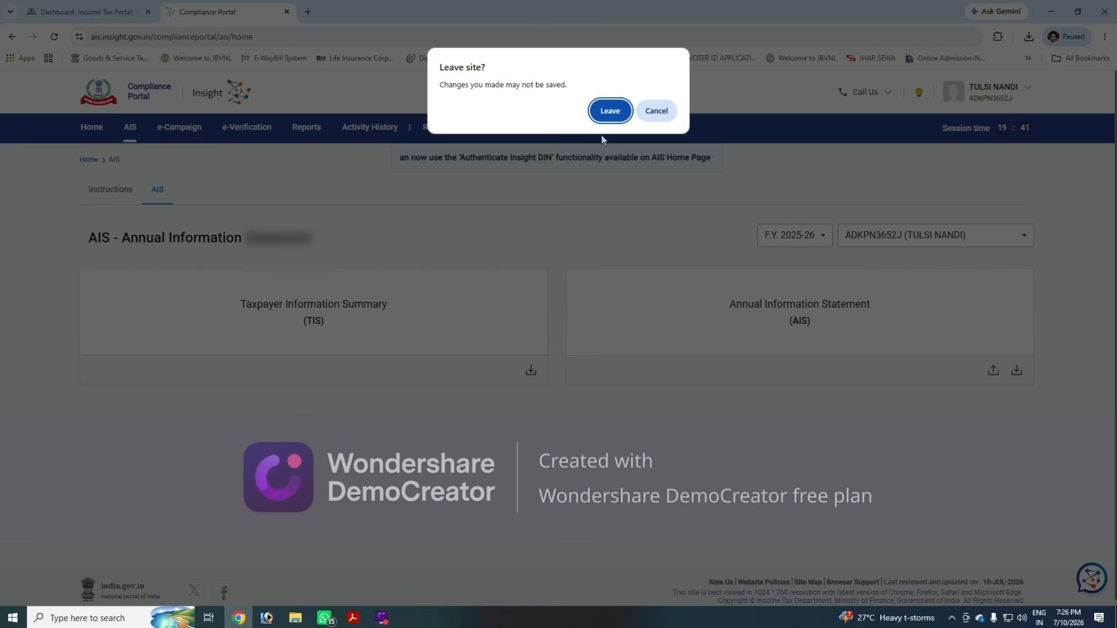
{"action": "left_click", "coordinate": [610, 112]}
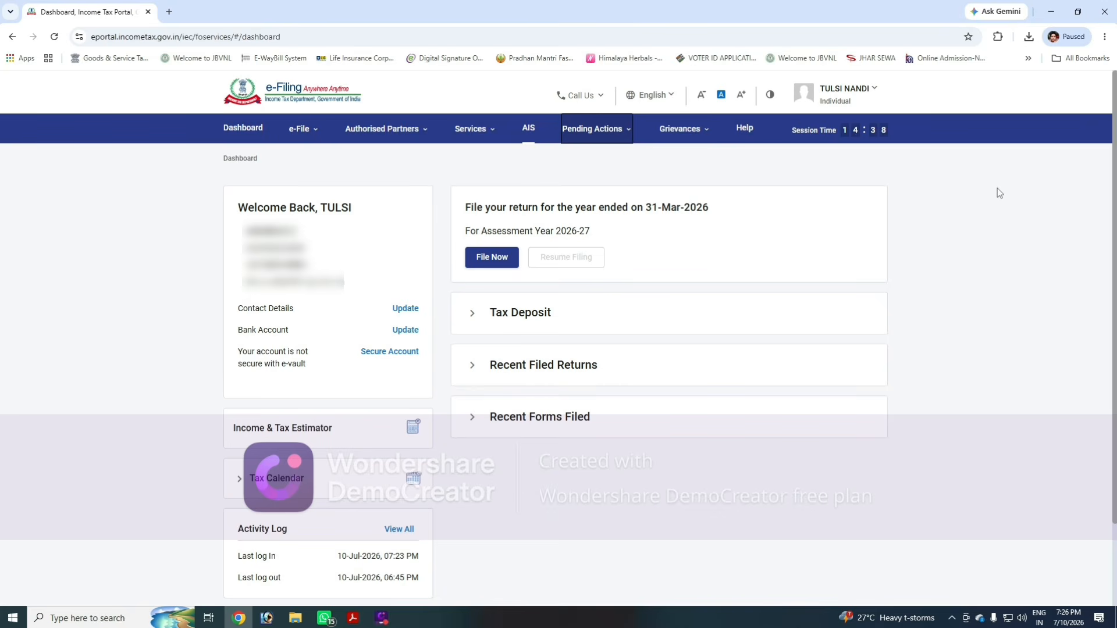
- Start a new online return for assessment year 2026-27 with Individual status
{"action": "left_click", "coordinate": [476, 260]}
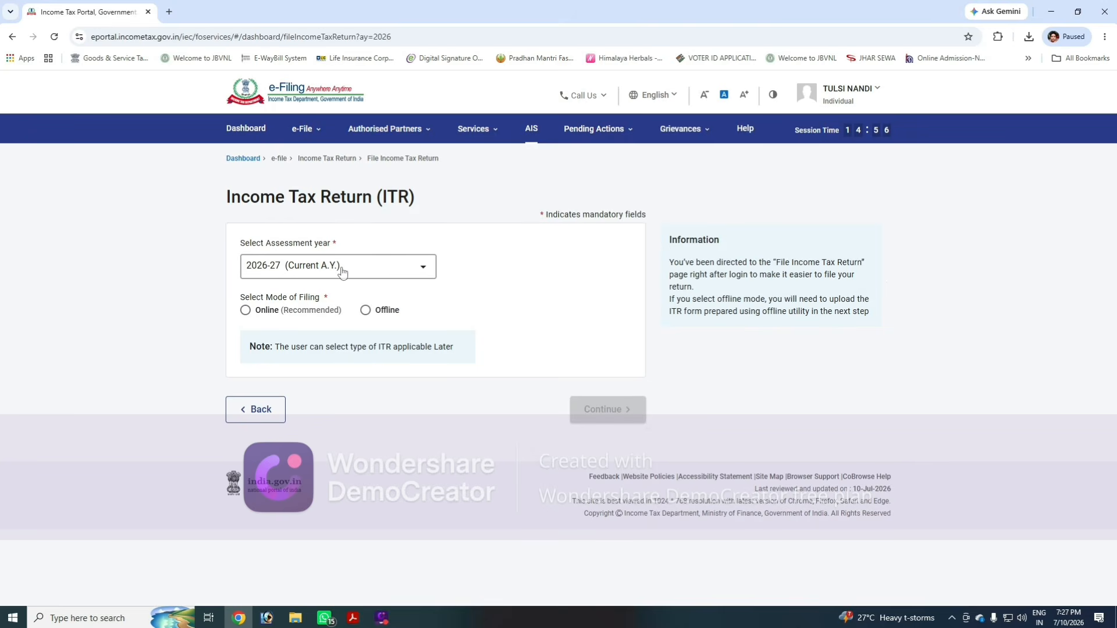
{"action": "left_click", "coordinate": [246, 311]}
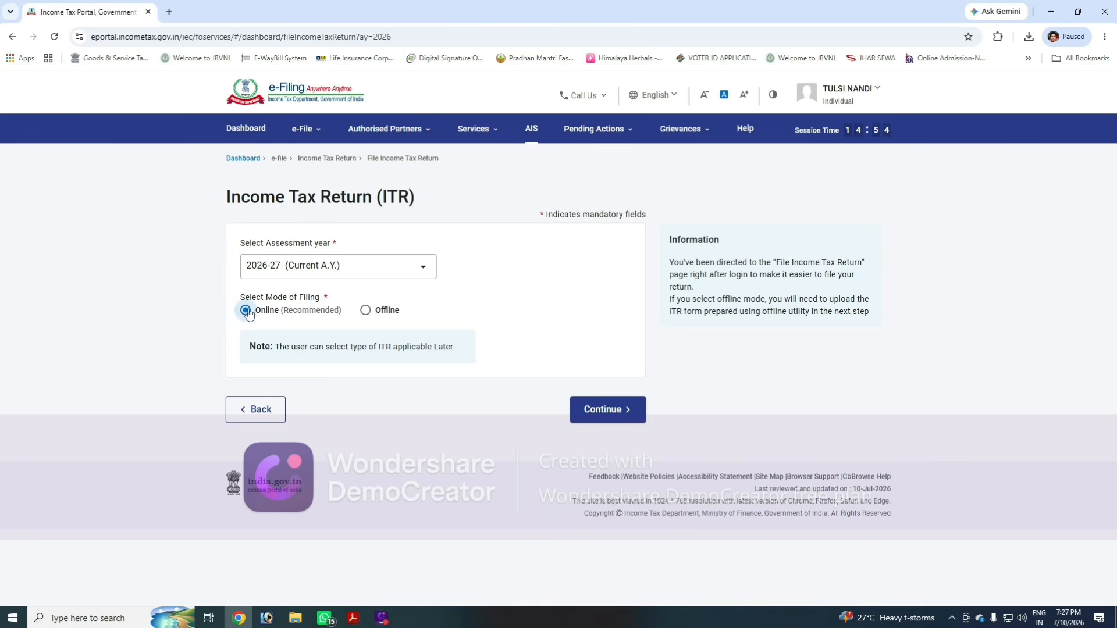
{"action": "left_click", "coordinate": [600, 412]}
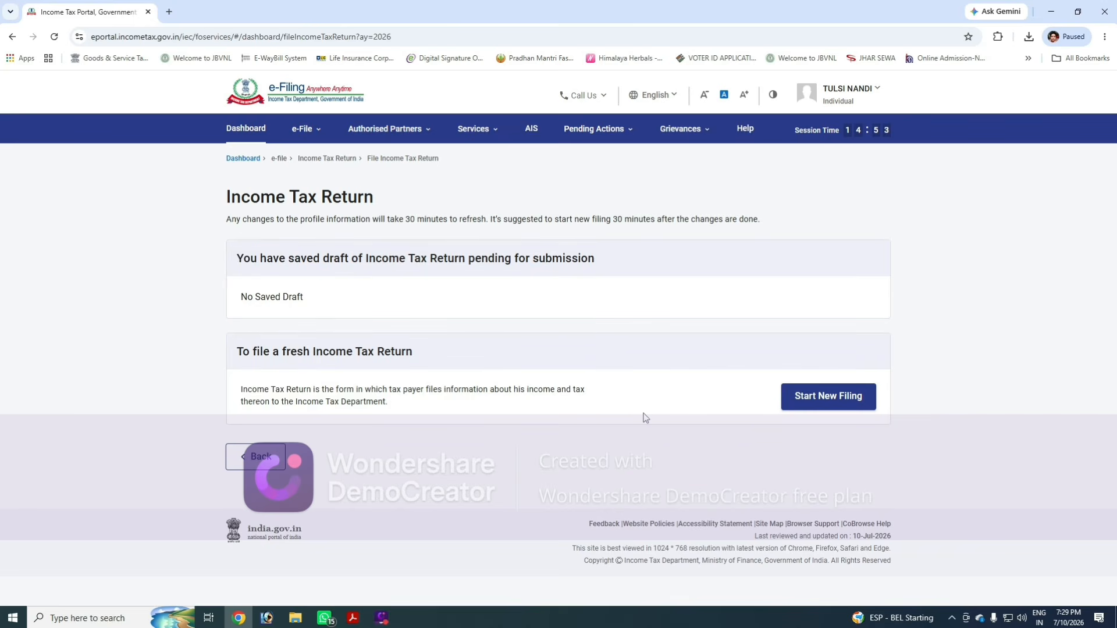
{"action": "left_click", "coordinate": [807, 398]}
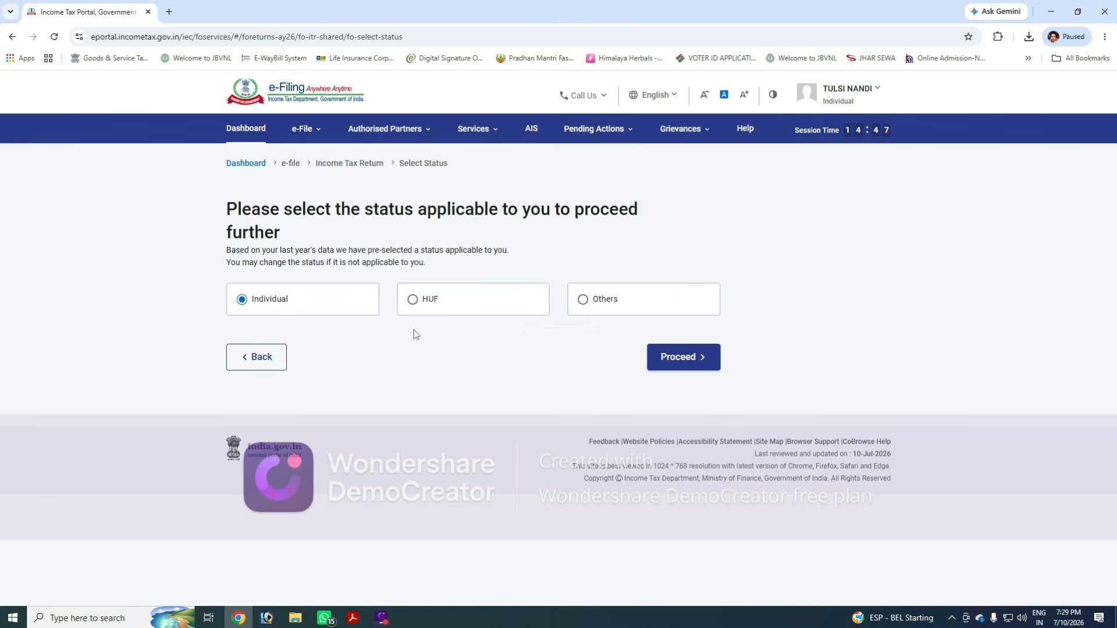
{"action": "left_click", "coordinate": [686, 363]}
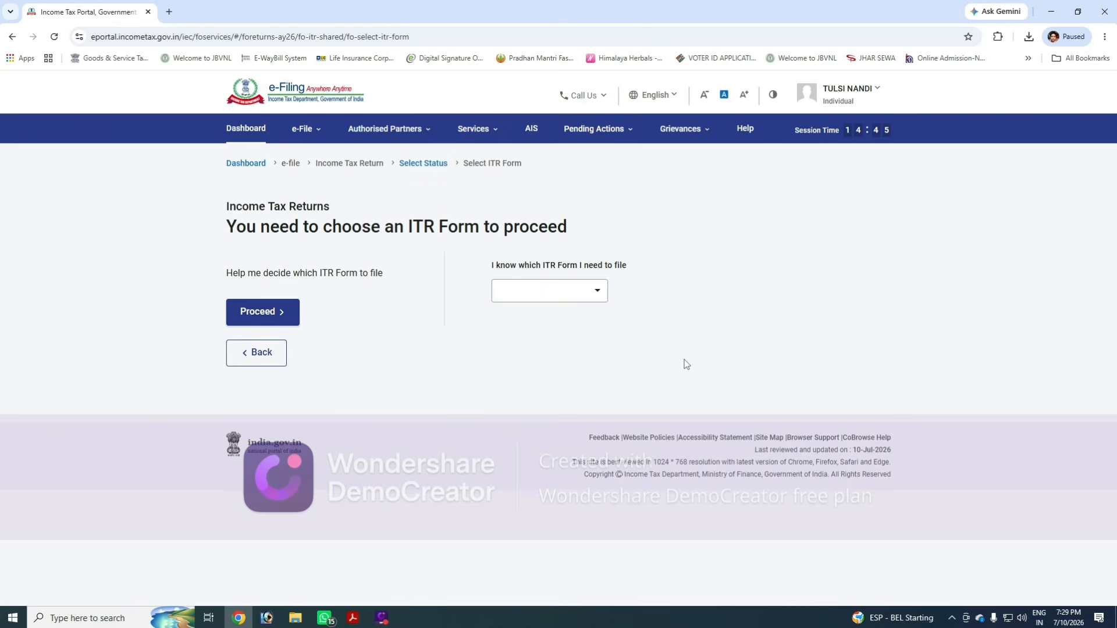
- Choose ITR-2, acknowledge the new tax regime notice, and get started with the return
{"action": "left_click", "coordinate": [512, 293]}
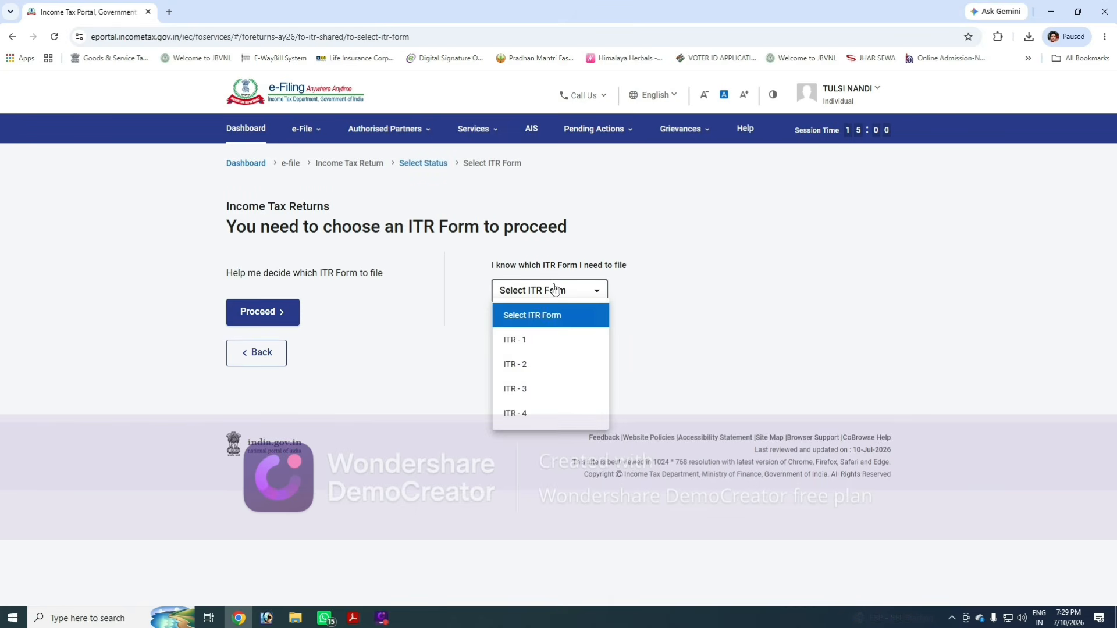
{"action": "left_click", "coordinate": [548, 370]}
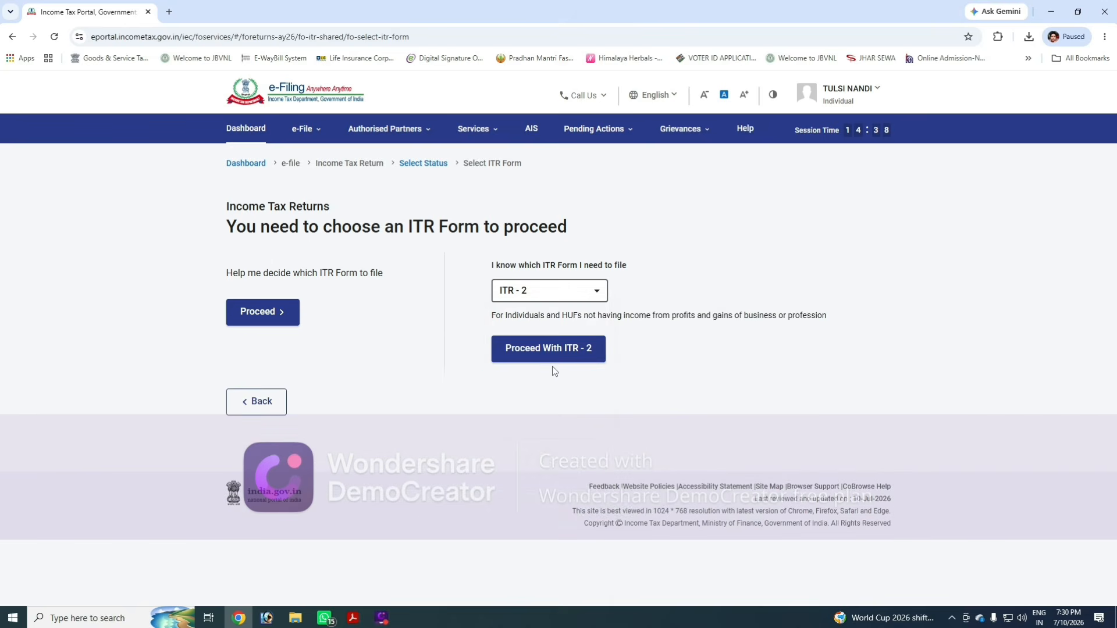
{"action": "left_click", "coordinate": [561, 356]}
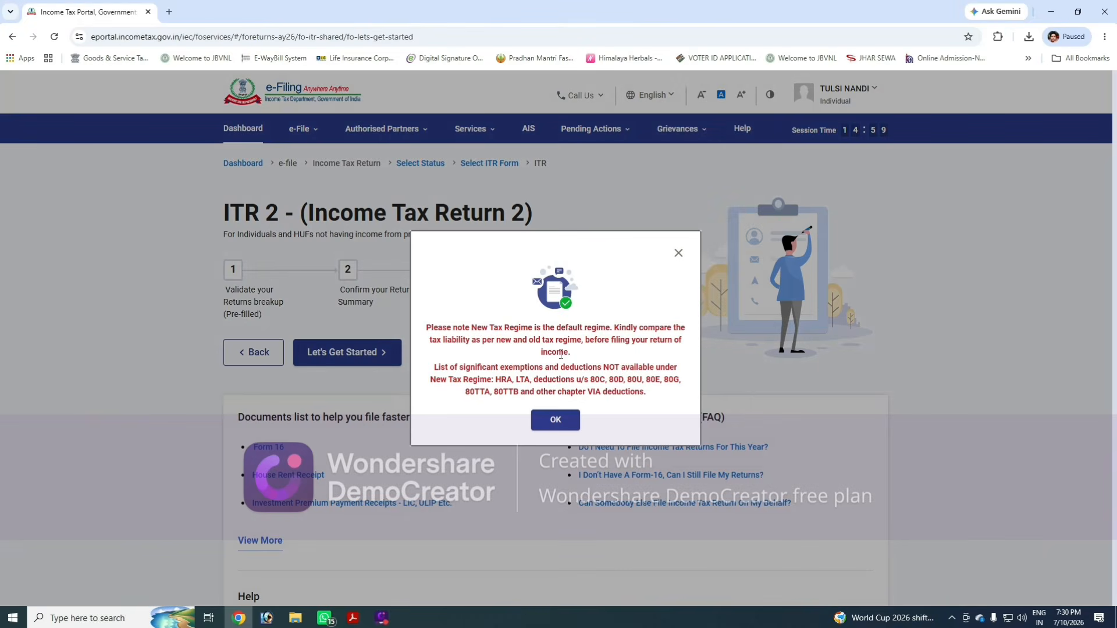
{"action": "left_click", "coordinate": [556, 419]}
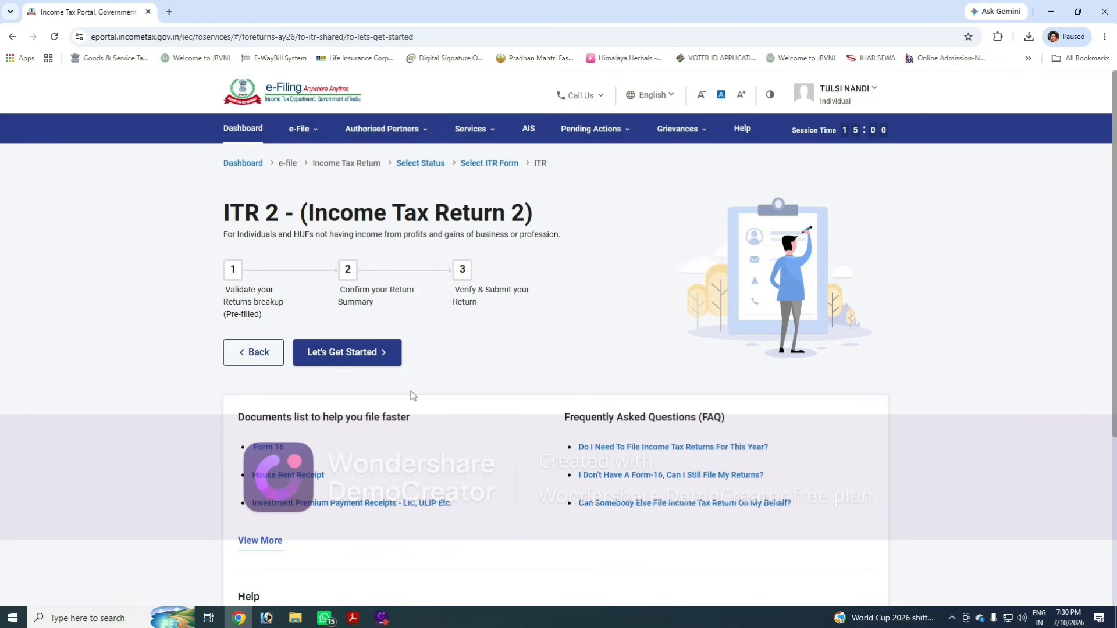
{"action": "left_click", "coordinate": [352, 356]}
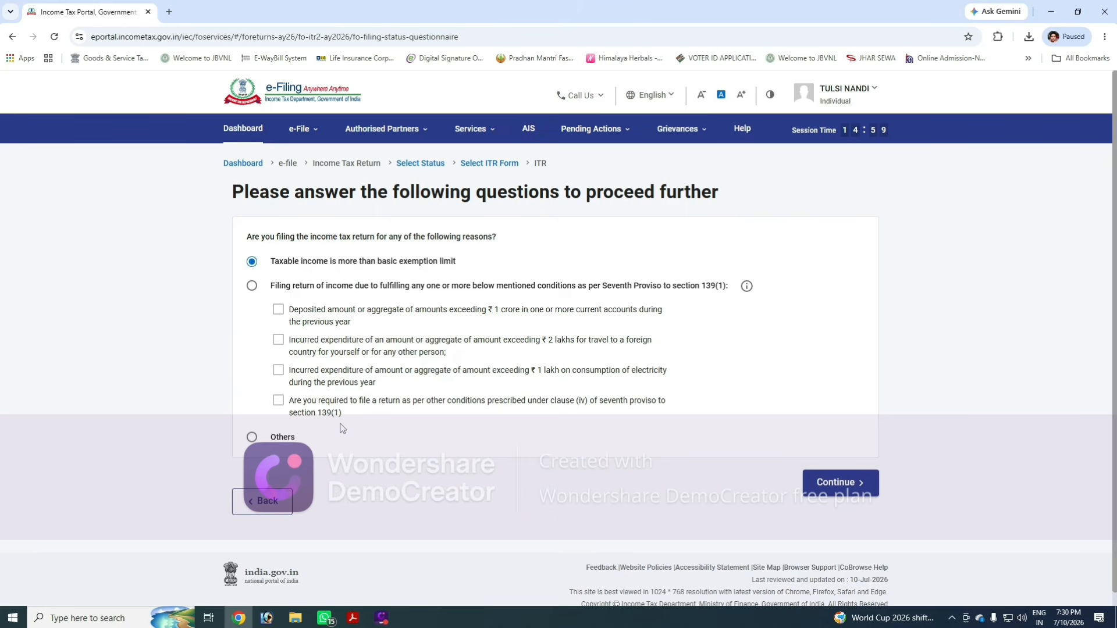
- Choose 'Others' as the reason for filing the return and continue
{"action": "left_click", "coordinate": [251, 437]}
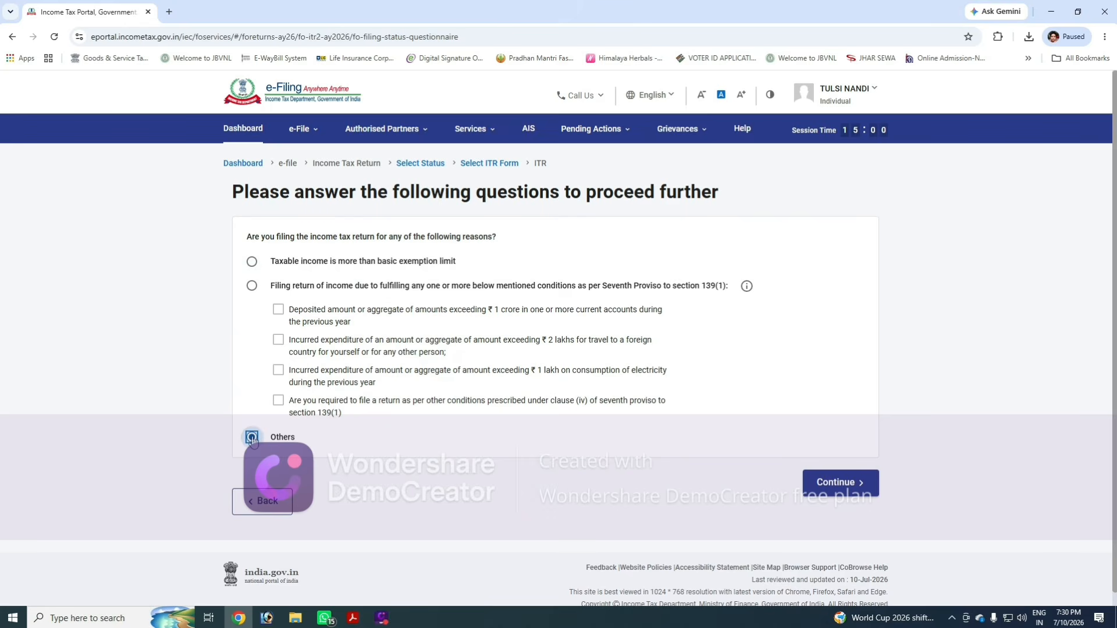
{"action": "left_click", "coordinate": [799, 486]}
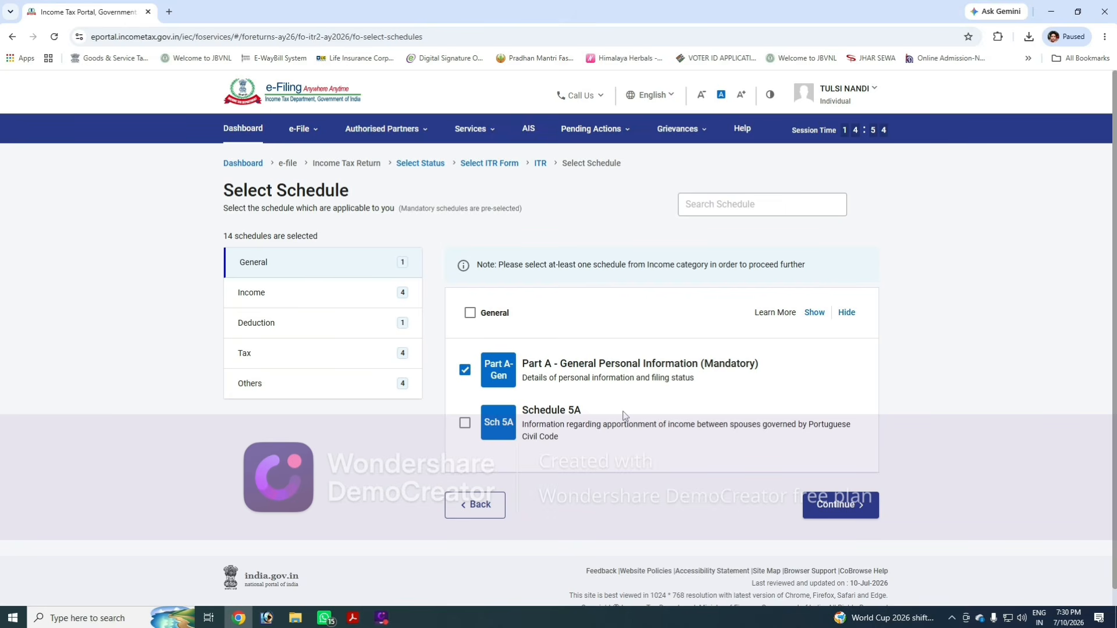
- Deselect Schedule Salary and Schedule House Property among the Income schedules
{"action": "left_click", "coordinate": [274, 293]}
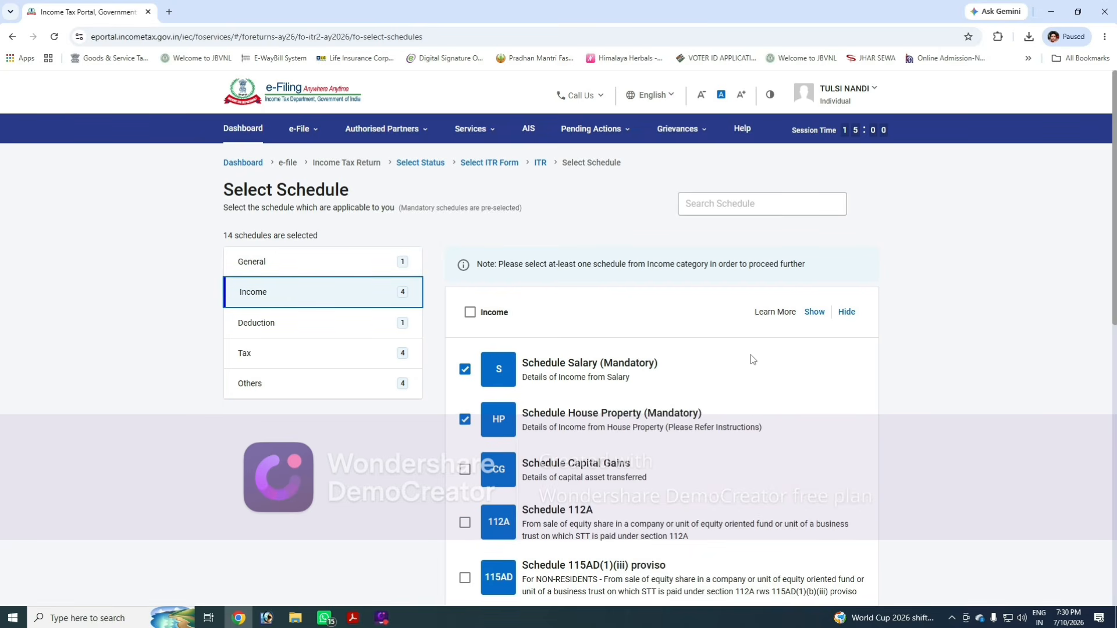
{"action": "scroll", "coordinate": [721, 349], "scroll_direction": "down", "scroll_amount": 2}
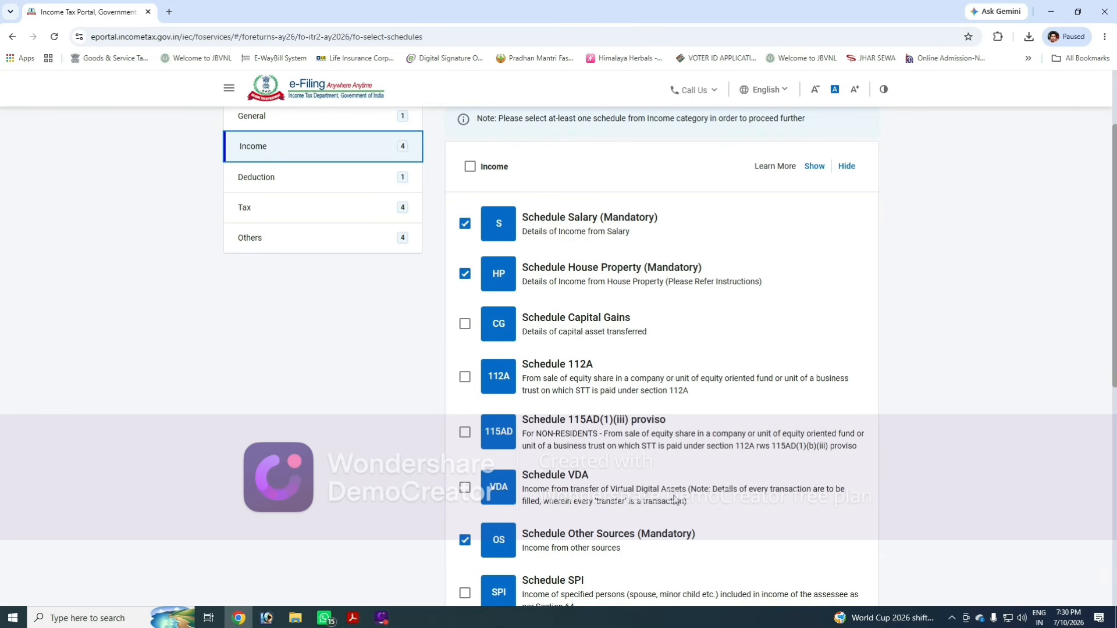
{"action": "left_click", "coordinate": [466, 225]}
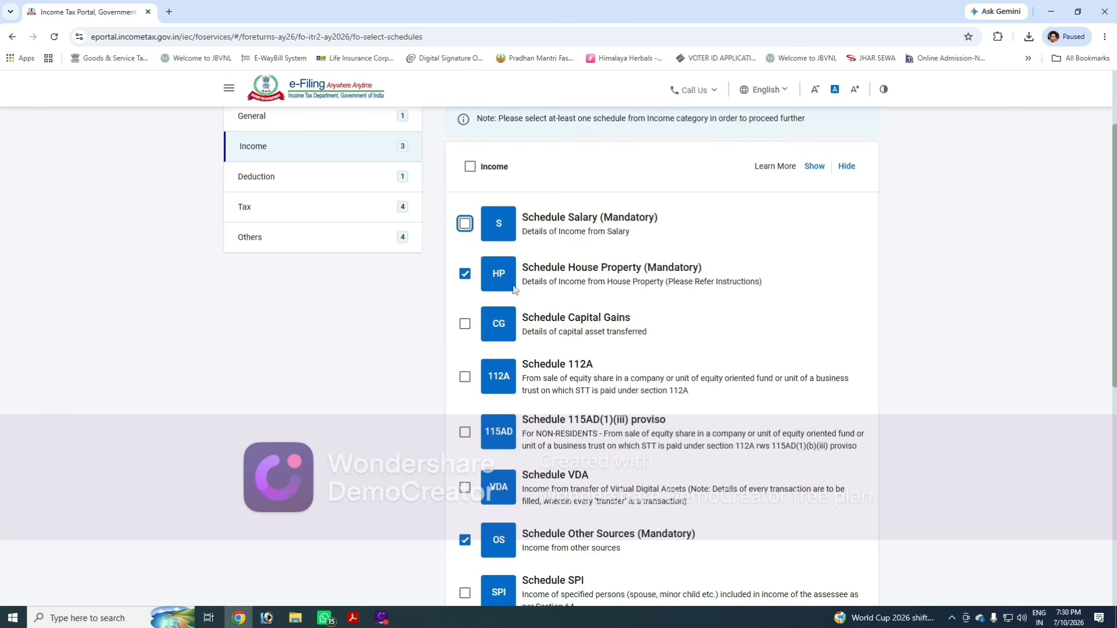
{"action": "left_click", "coordinate": [465, 280]}
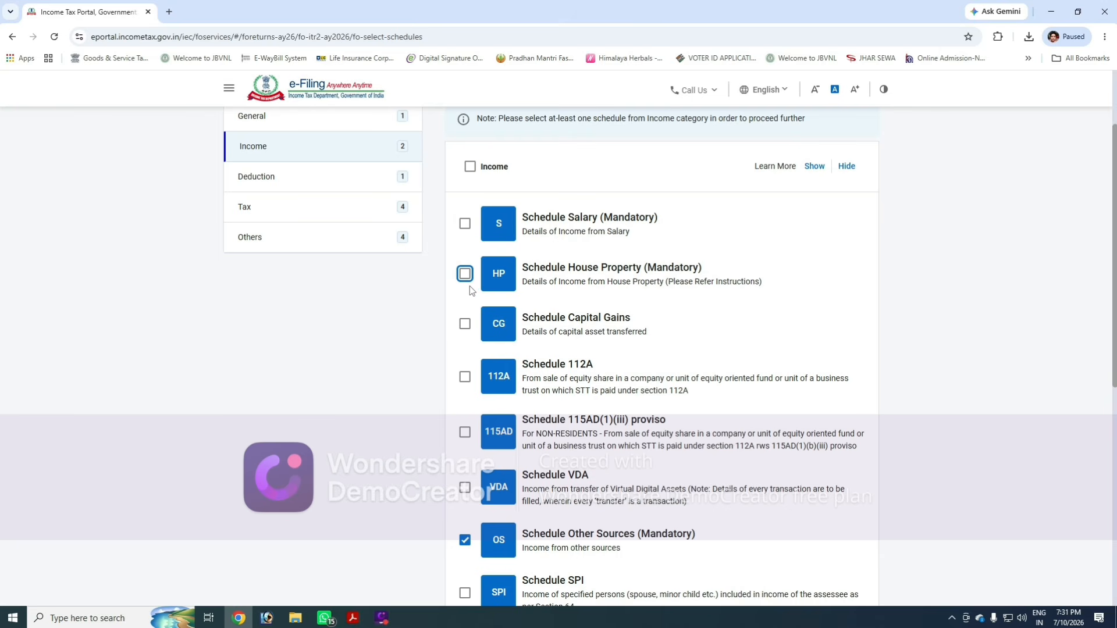
- Review the remaining income schedules and continue with the current schedule selection
{"action": "scroll", "coordinate": [580, 222], "scroll_direction": "down", "scroll_amount": 2}
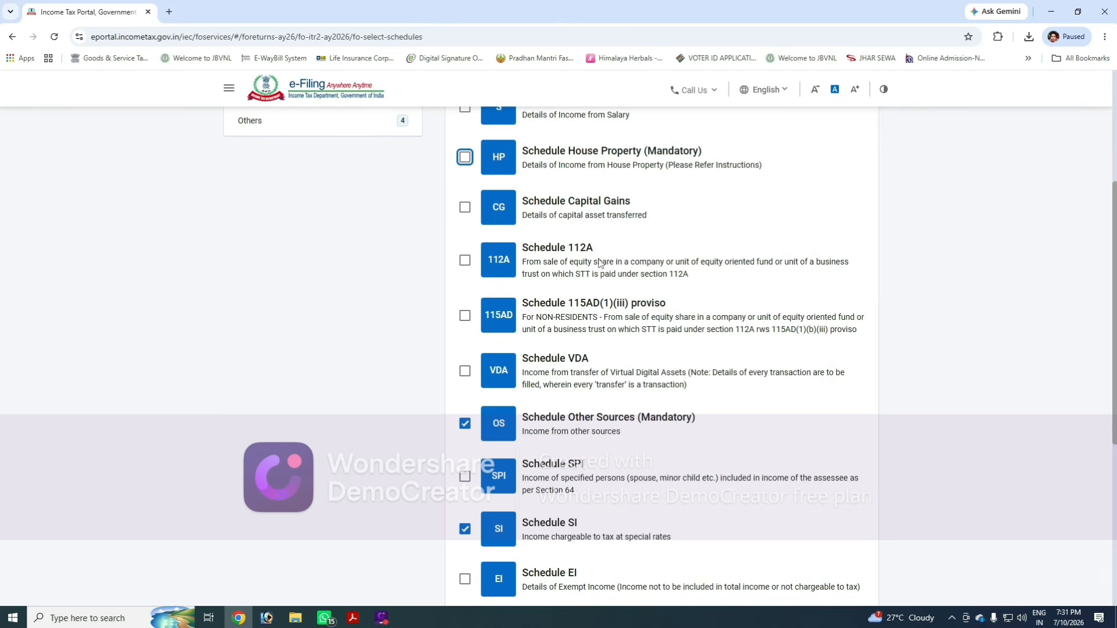
{"action": "left_click", "coordinate": [464, 260]}
{"action": "left_click", "coordinate": [465, 260]}
{"action": "scroll", "coordinate": [669, 283], "scroll_direction": "down", "scroll_amount": 2}
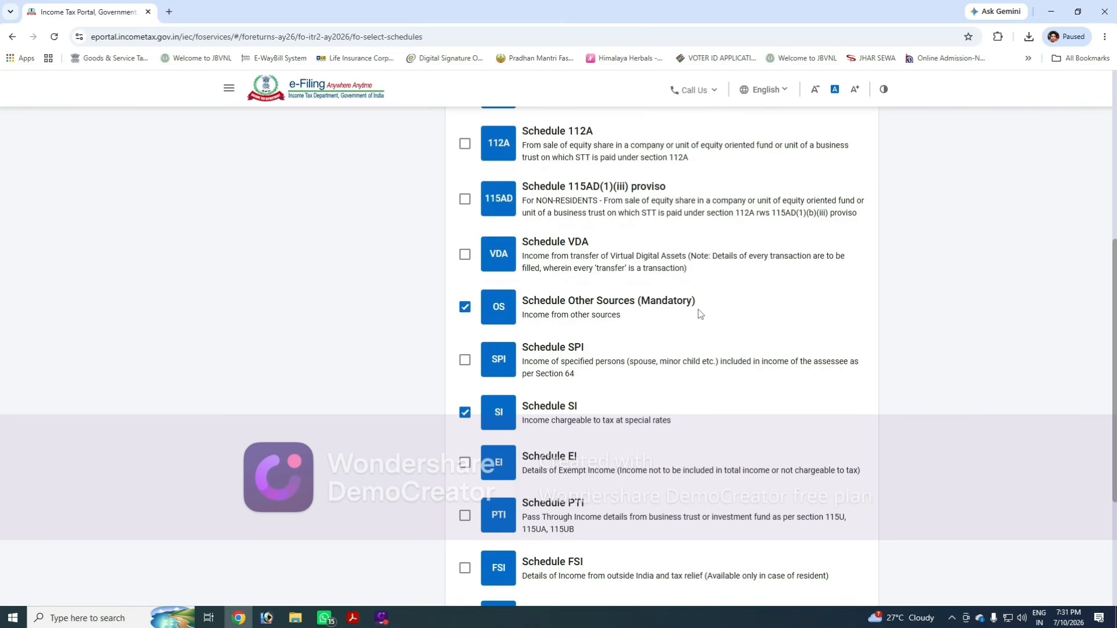
{"action": "scroll", "coordinate": [688, 327], "scroll_direction": "down", "scroll_amount": 2}
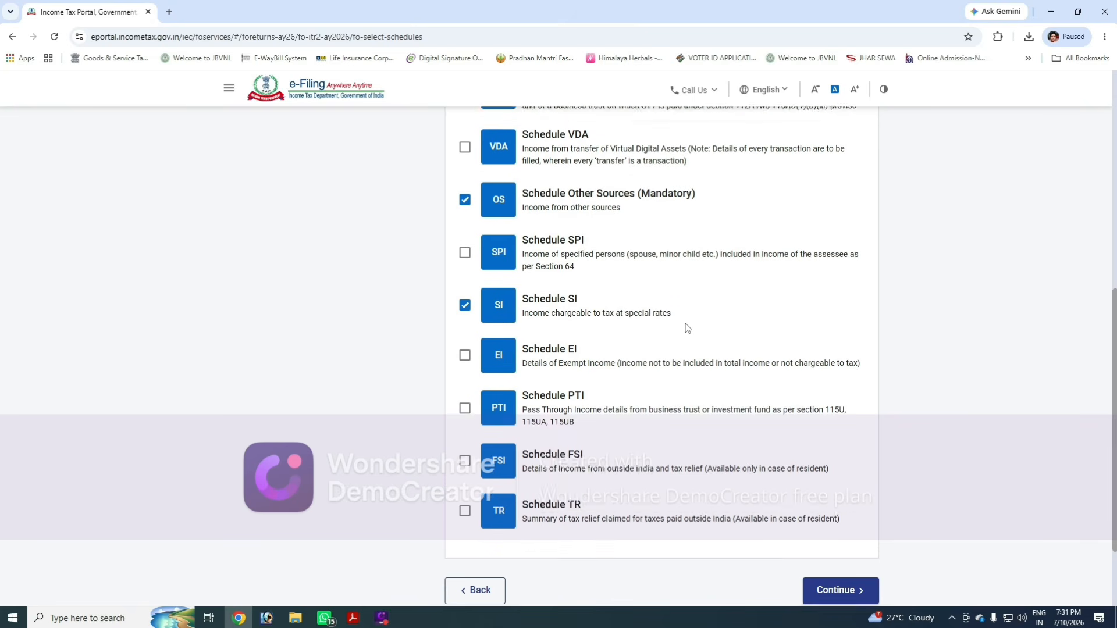
{"action": "scroll", "coordinate": [586, 357], "scroll_direction": "down", "scroll_amount": 2}
{"action": "scroll", "coordinate": [653, 362], "scroll_direction": "up", "scroll_amount": 3}
{"action": "scroll", "coordinate": [606, 381], "scroll_direction": "up", "scroll_amount": 5}
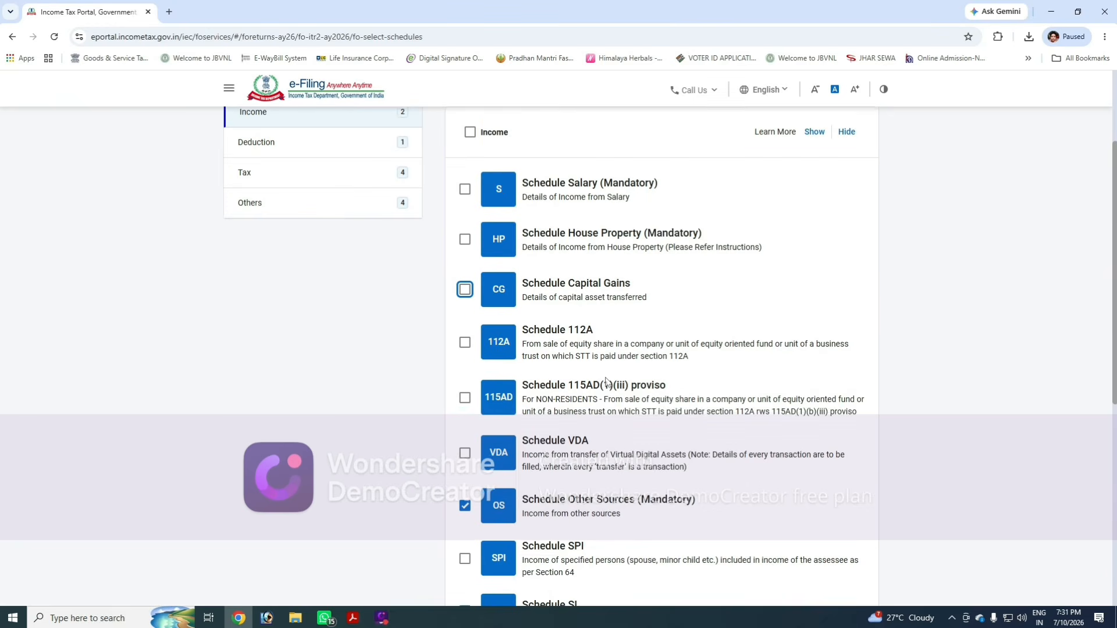
{"action": "scroll", "coordinate": [608, 384], "scroll_direction": "down", "scroll_amount": 8}
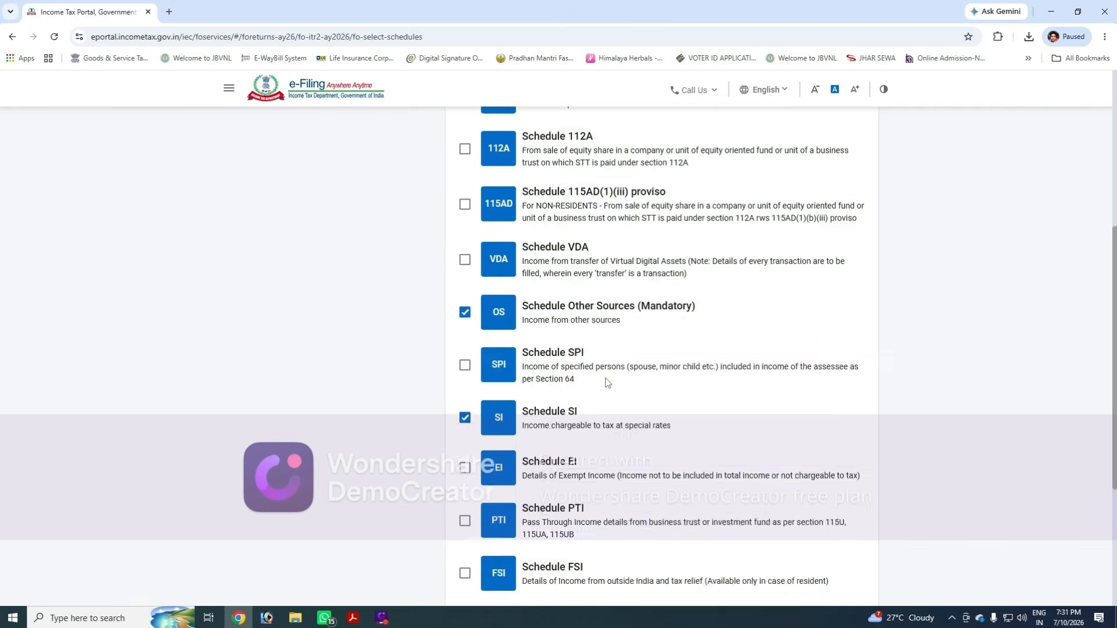
{"action": "scroll", "coordinate": [625, 401], "scroll_direction": "up", "scroll_amount": 7}
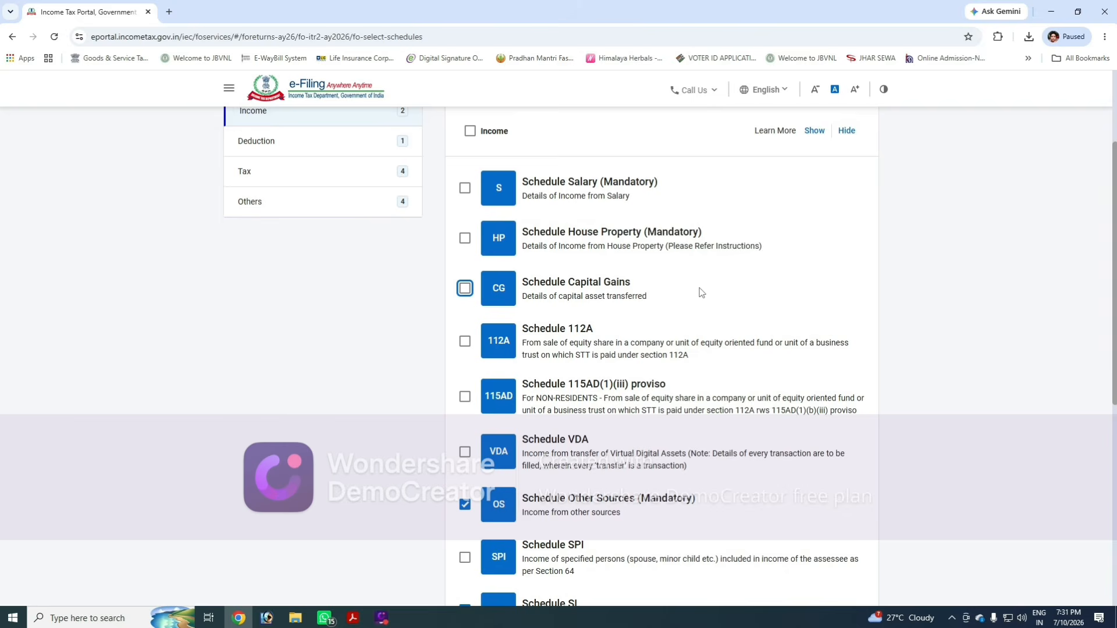
{"action": "scroll", "coordinate": [706, 327], "scroll_direction": "down", "scroll_amount": 8}
{"action": "left_click", "coordinate": [842, 494]}
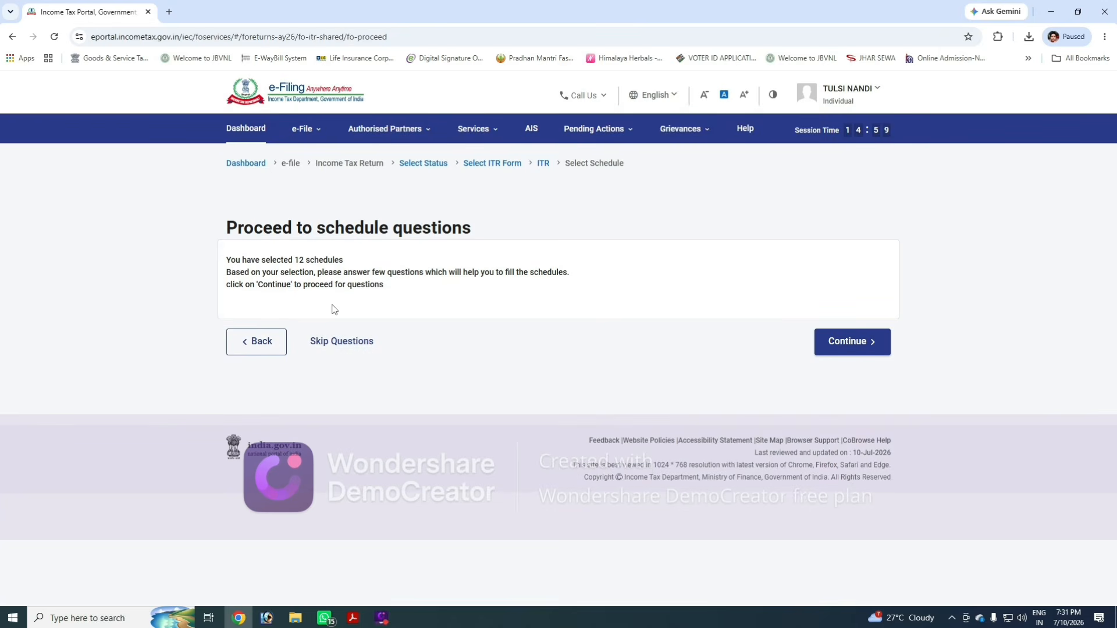
- Skip the schedule questions and acknowledge the pre-filled return notice
{"action": "left_click", "coordinate": [343, 344]}
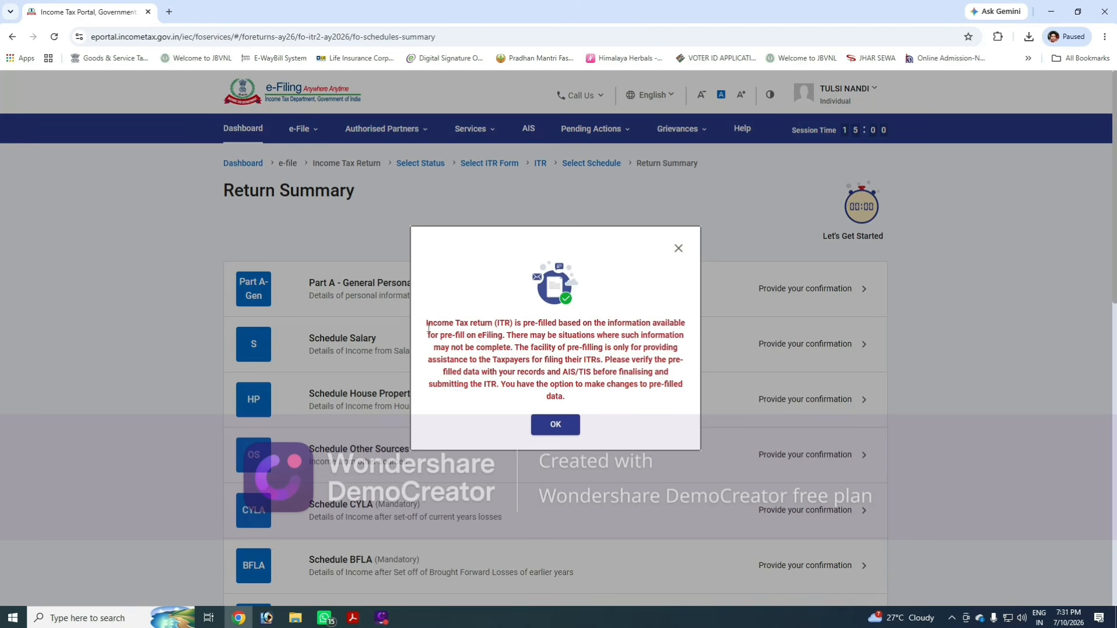
{"action": "left_click_drag", "start_coordinate": [428, 328], "coordinate": [576, 348]}
{"action": "left_click", "coordinate": [571, 386]}
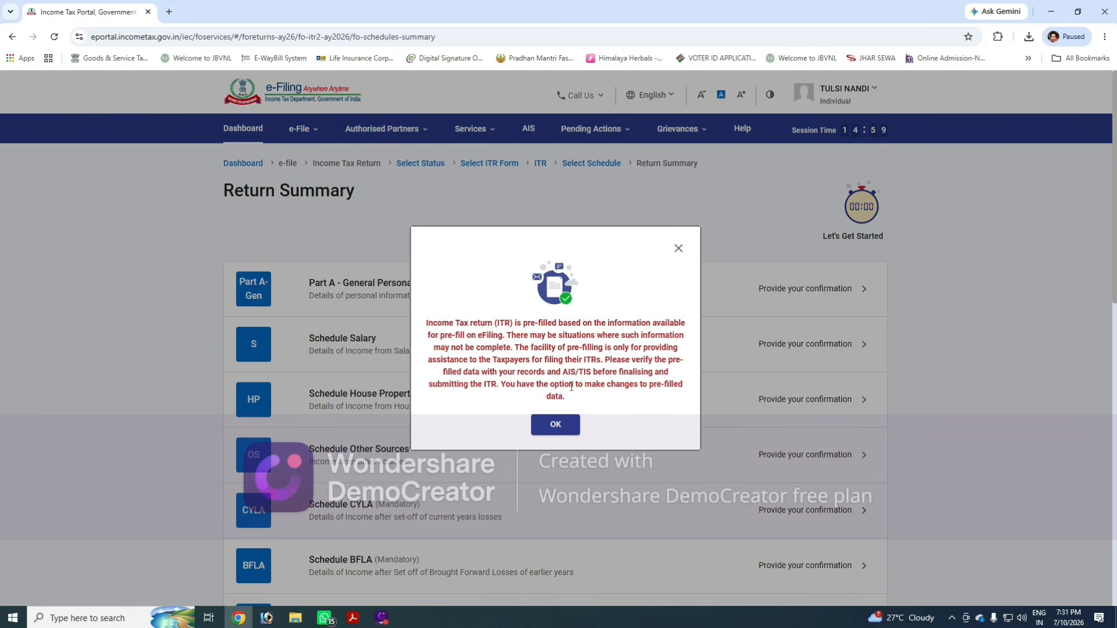
{"action": "left_click", "coordinate": [549, 428]}
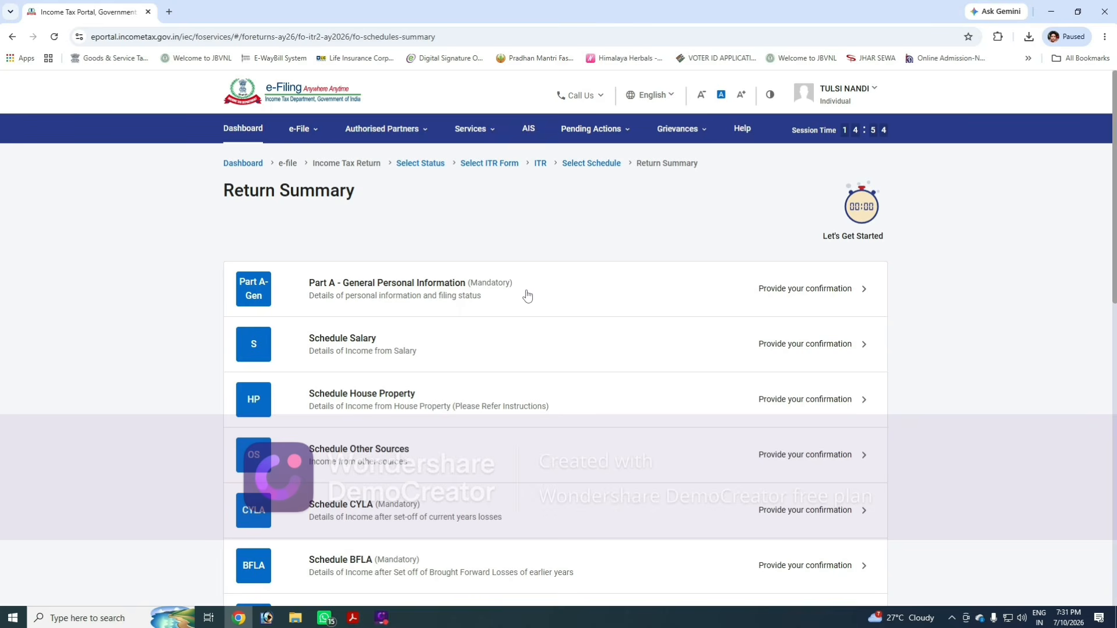
- Open Part A - General Personal Information from the return summary
{"action": "scroll", "coordinate": [527, 291], "scroll_direction": "down", "scroll_amount": 10}
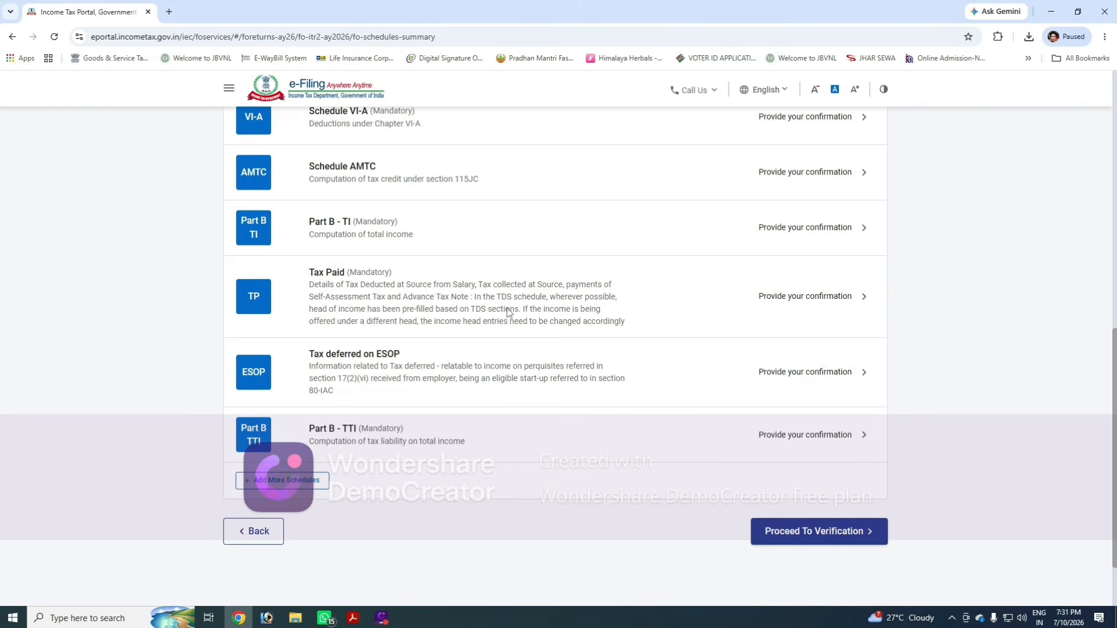
{"action": "scroll", "coordinate": [500, 326], "scroll_direction": "down", "scroll_amount": 2}
{"action": "scroll", "coordinate": [519, 357], "scroll_direction": "up", "scroll_amount": 6}
{"action": "scroll", "coordinate": [520, 358], "scroll_direction": "up", "scroll_amount": 6}
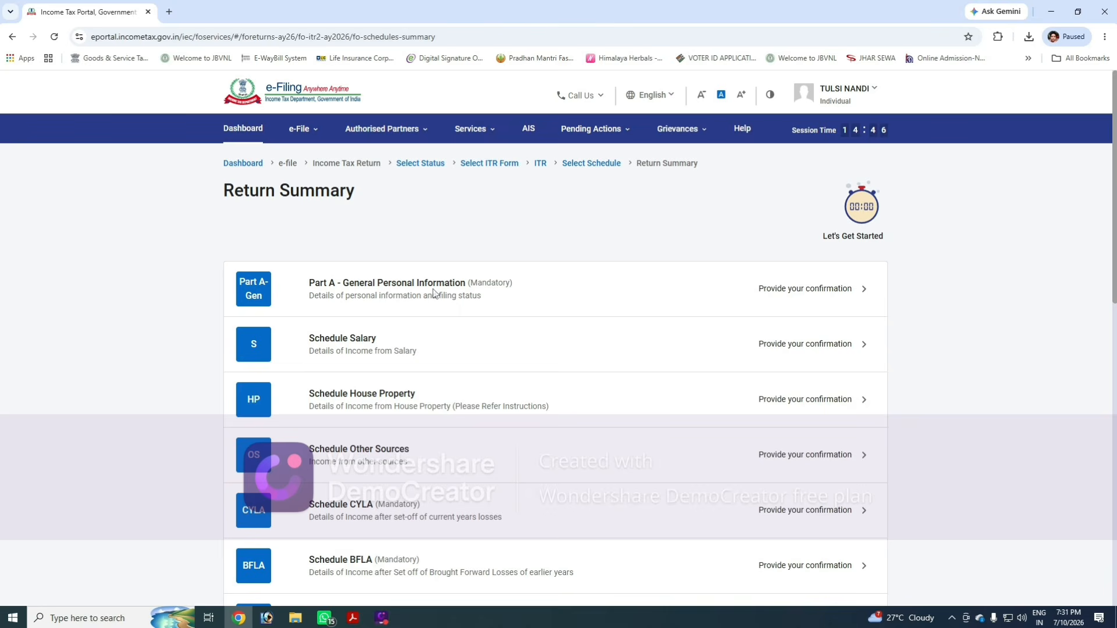
{"action": "left_click", "coordinate": [471, 294]}
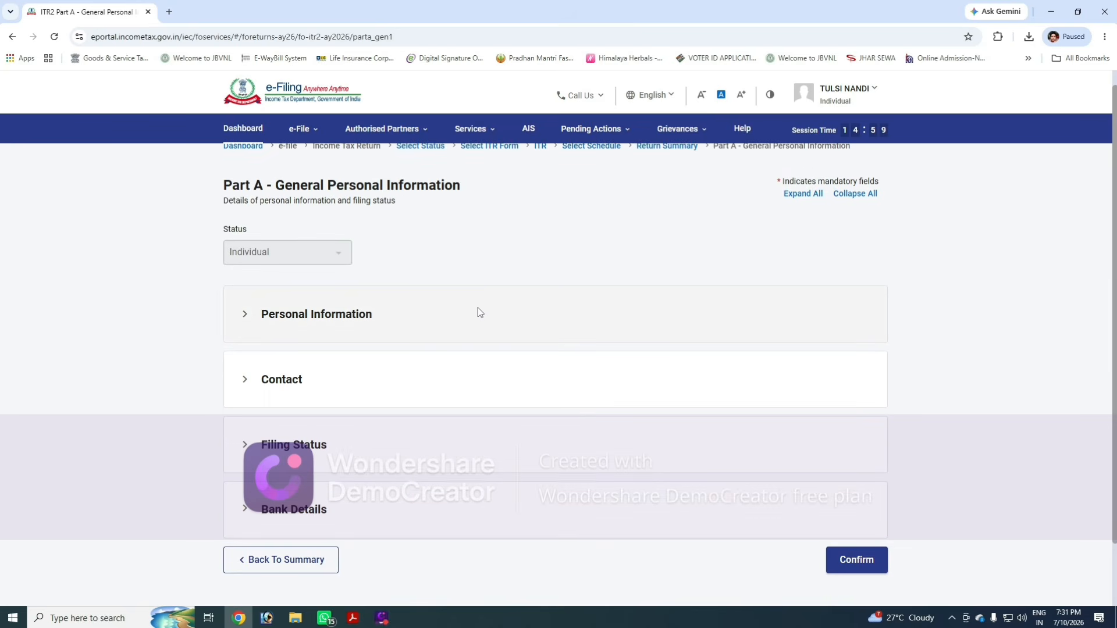
- Review the Personal Information and Contact sections of Part A
{"action": "left_click", "coordinate": [450, 320]}
{"action": "scroll", "coordinate": [375, 369], "scroll_direction": "down", "scroll_amount": 1}
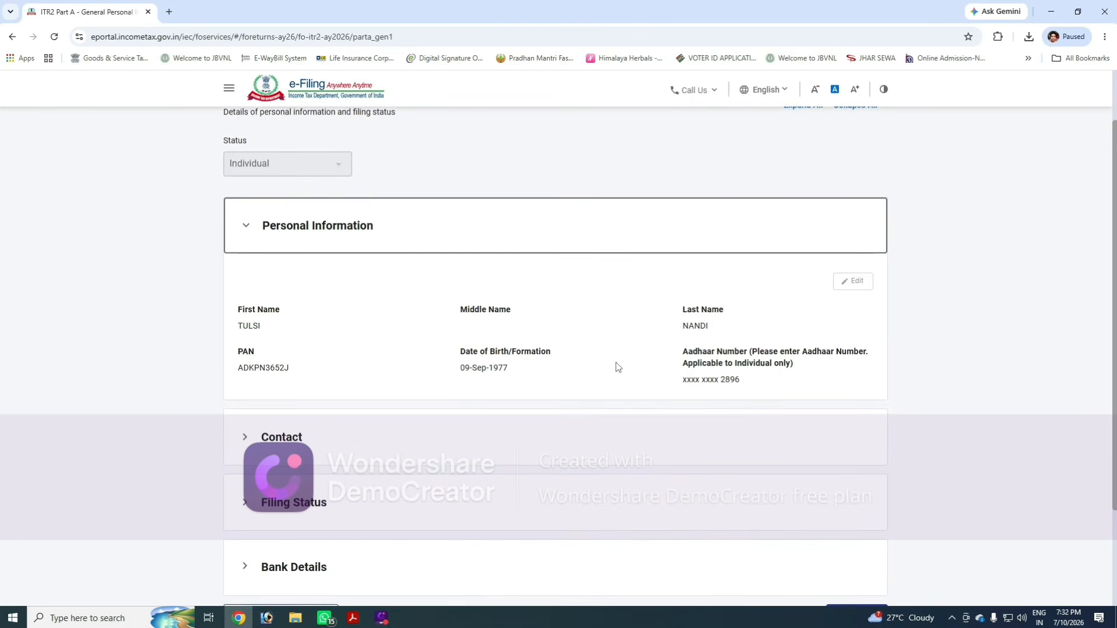
{"action": "scroll", "coordinate": [616, 367], "scroll_direction": "down", "scroll_amount": 2}
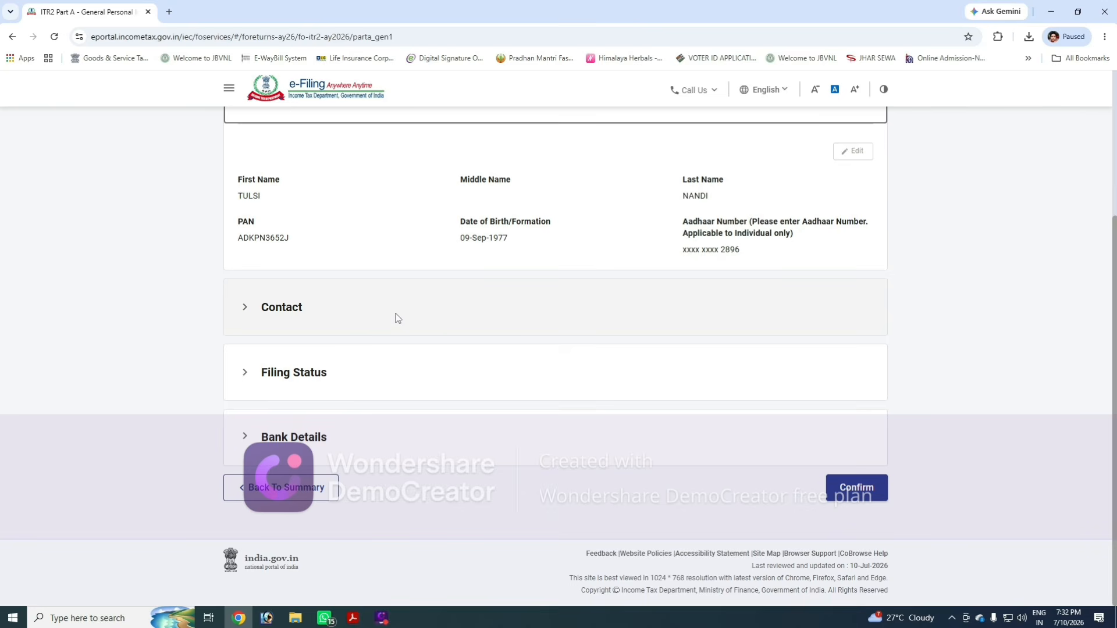
{"action": "left_click", "coordinate": [431, 317]}
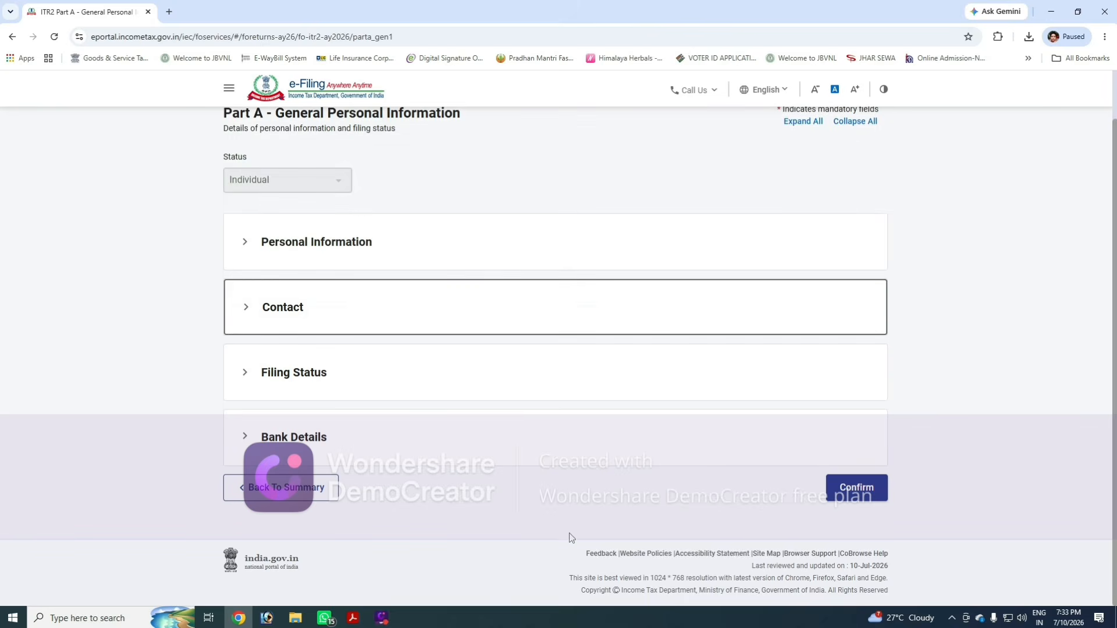
- In Filing Status, set the residential condition to 'You were in India for 182 days or more during the previous year [section 6(1)(a)]'
{"action": "left_click", "coordinate": [320, 374]}
{"action": "scroll", "coordinate": [339, 399], "scroll_direction": "down", "scroll_amount": 2}
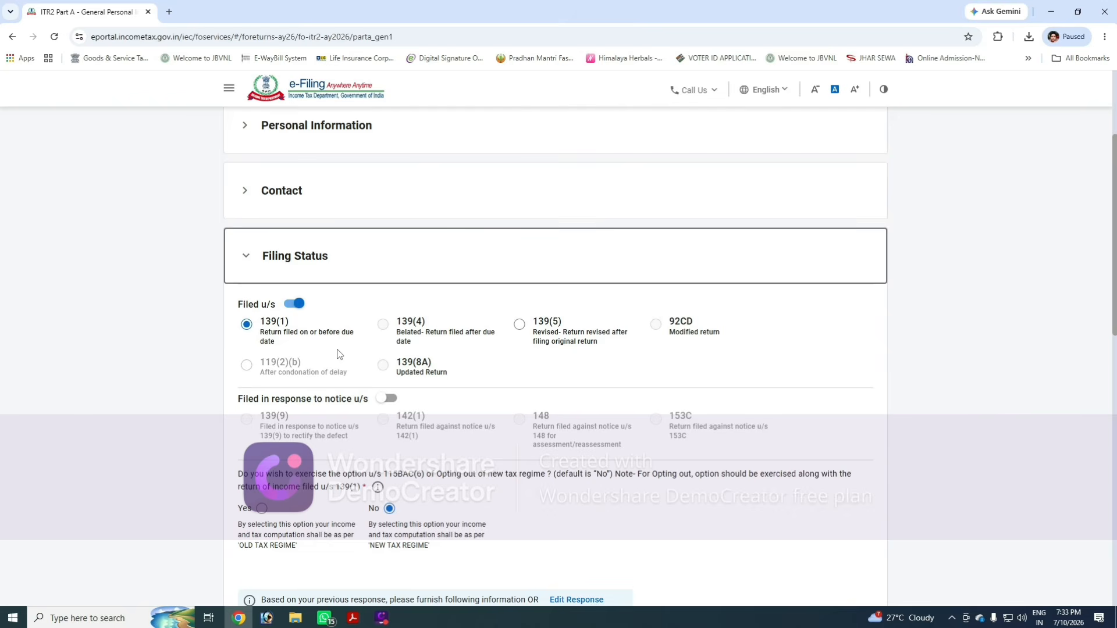
{"action": "scroll", "coordinate": [386, 361], "scroll_direction": "down", "scroll_amount": 1}
{"action": "scroll", "coordinate": [385, 361], "scroll_direction": "down", "scroll_amount": 3}
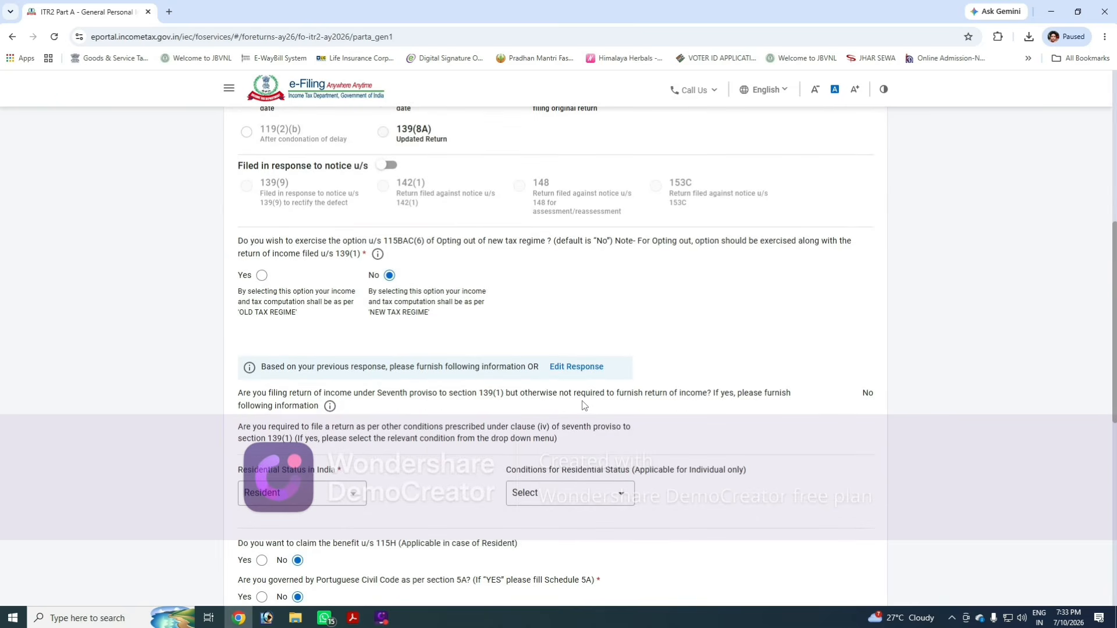
{"action": "left_click", "coordinate": [555, 500]}
{"action": "left_click", "coordinate": [563, 375]}
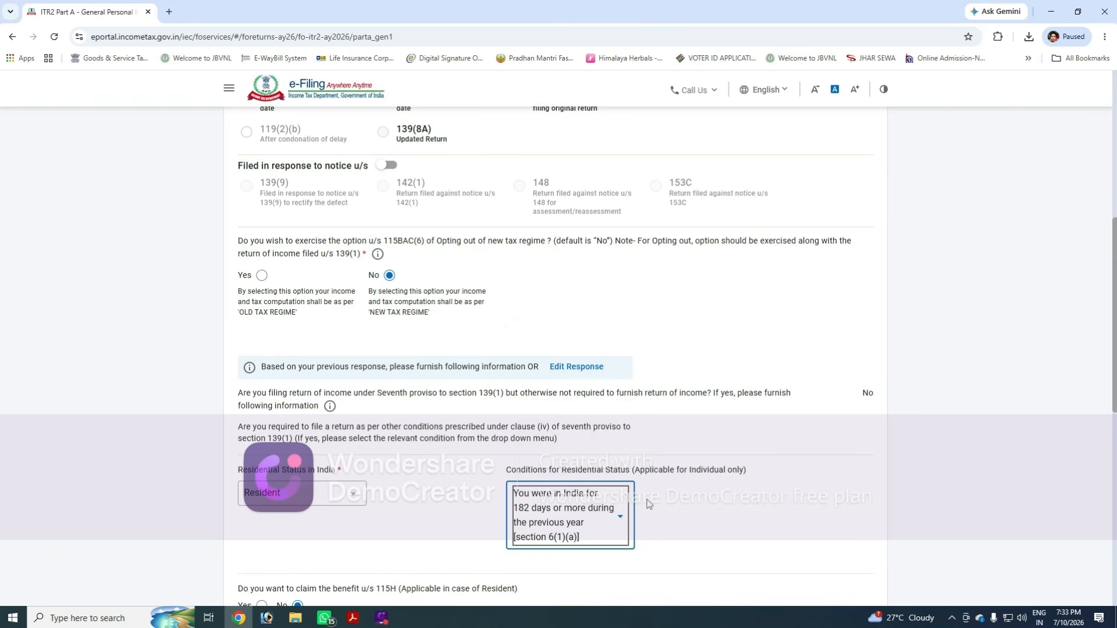
- Answer No to whether you are an FPI
{"action": "scroll", "coordinate": [663, 442], "scroll_direction": "down", "scroll_amount": 2}
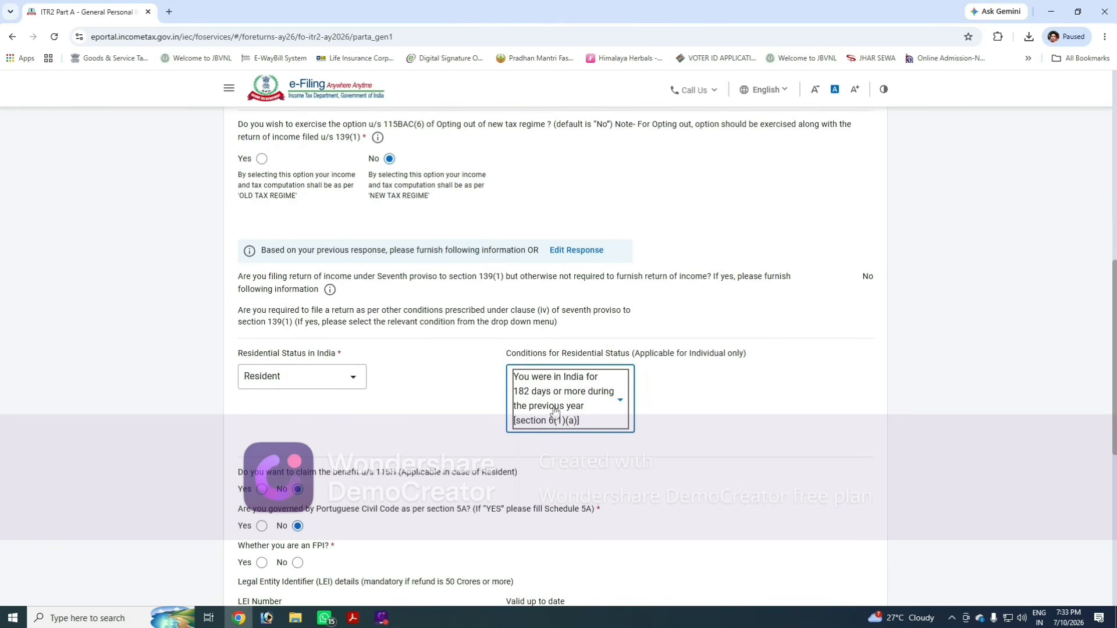
{"action": "scroll", "coordinate": [715, 395], "scroll_direction": "down", "scroll_amount": 2}
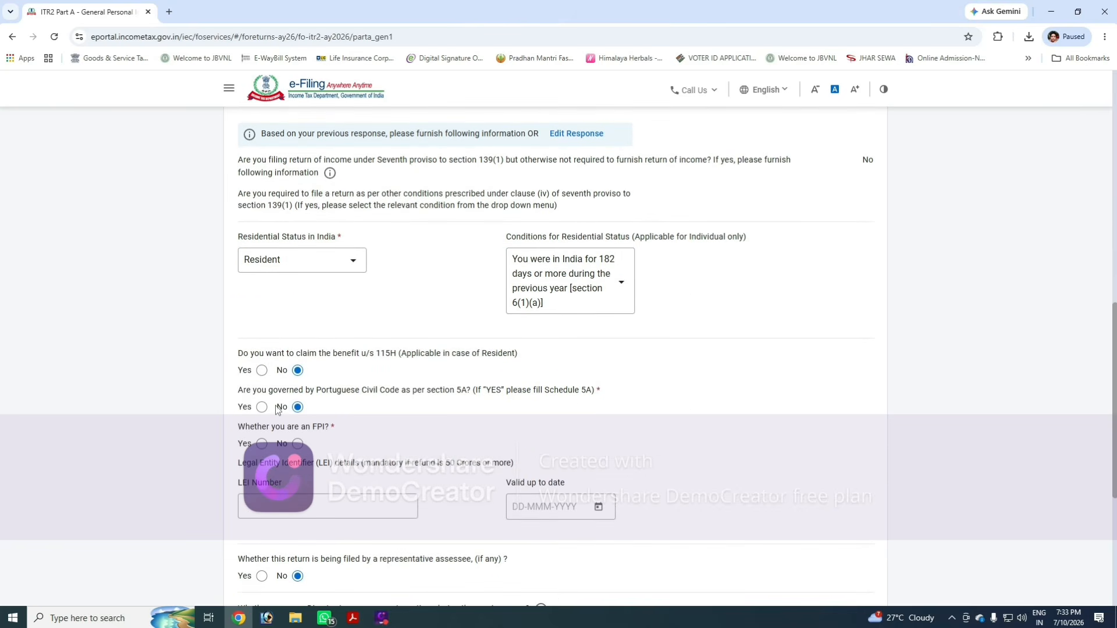
{"action": "left_click", "coordinate": [298, 443]}
{"action": "scroll", "coordinate": [343, 448], "scroll_direction": "down", "scroll_amount": 4}
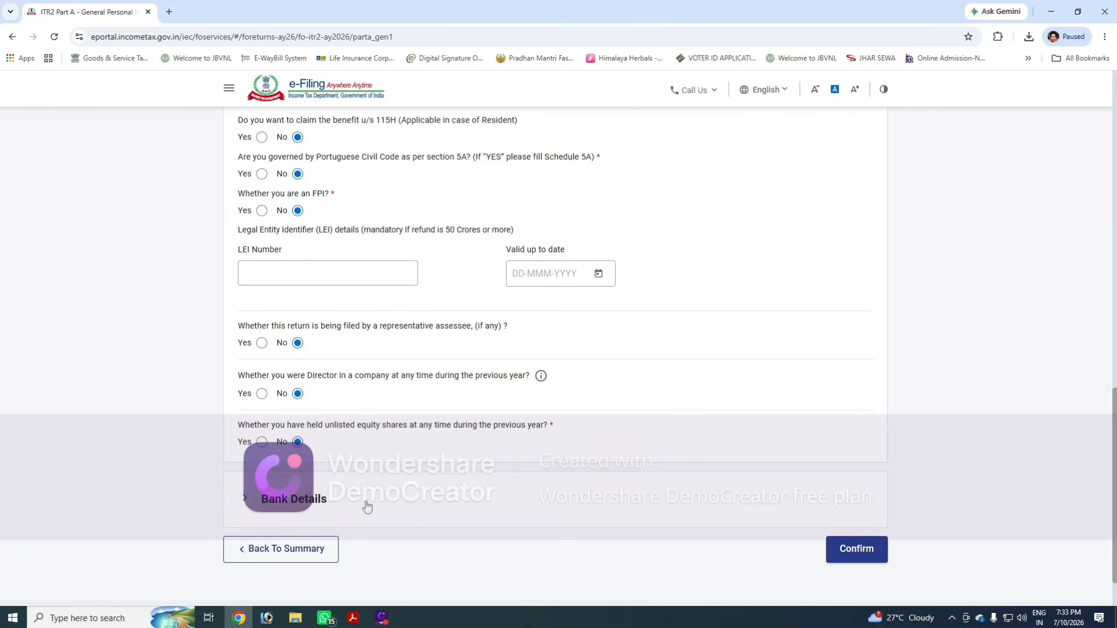
- Review the Bank Details section and confirm Part A
{"action": "left_click", "coordinate": [373, 500]}
{"action": "scroll", "coordinate": [519, 413], "scroll_direction": "down", "scroll_amount": 3}
{"action": "scroll", "coordinate": [480, 428], "scroll_direction": "down", "scroll_amount": 3}
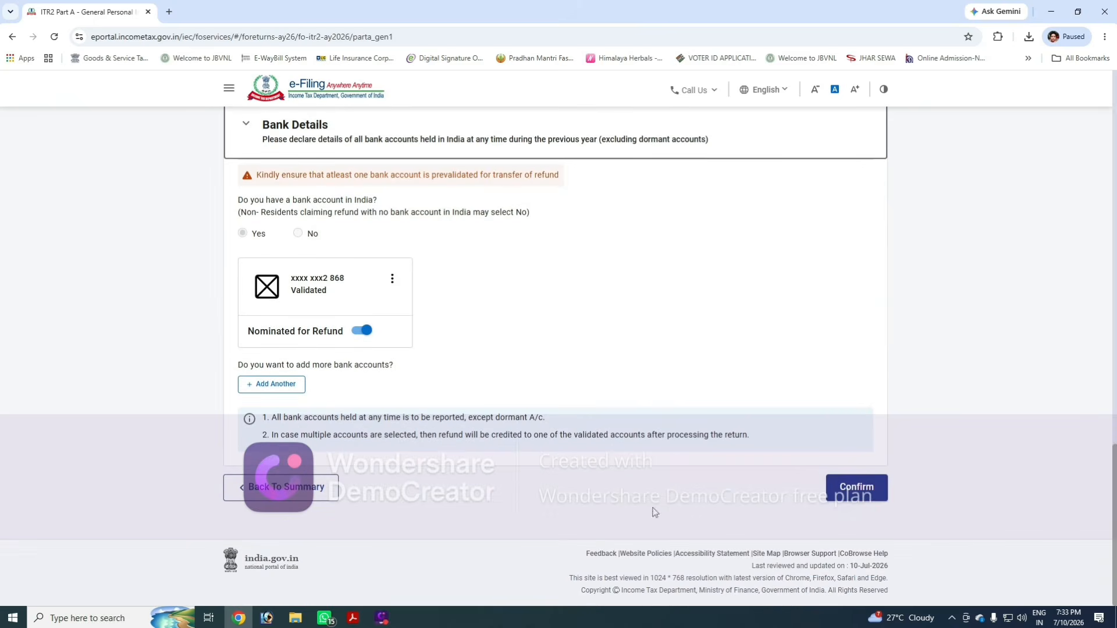
{"action": "left_click", "coordinate": [865, 494]}
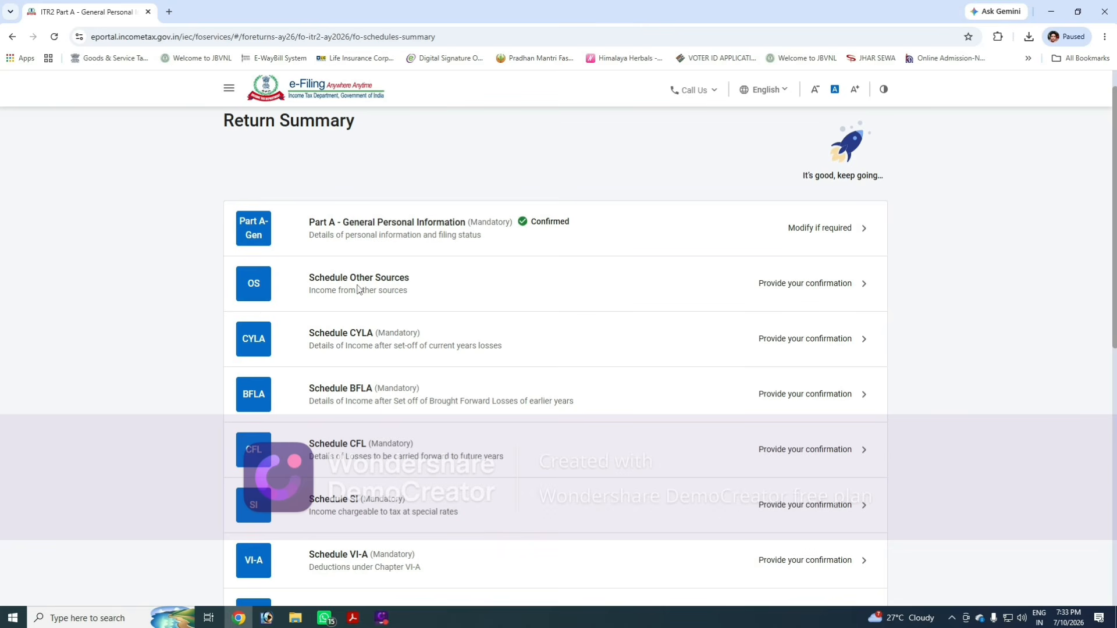
- Open Schedule Other Sources and start editing the gross income chargeable at normal applicable rates
{"action": "left_click", "coordinate": [484, 296]}
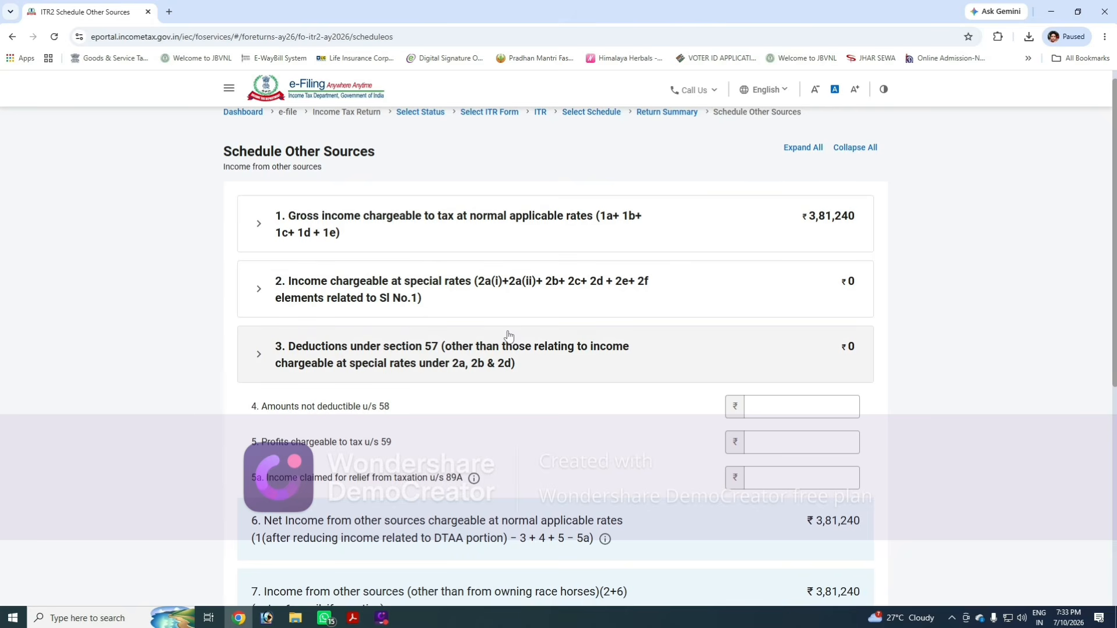
{"action": "left_click", "coordinate": [581, 232]}
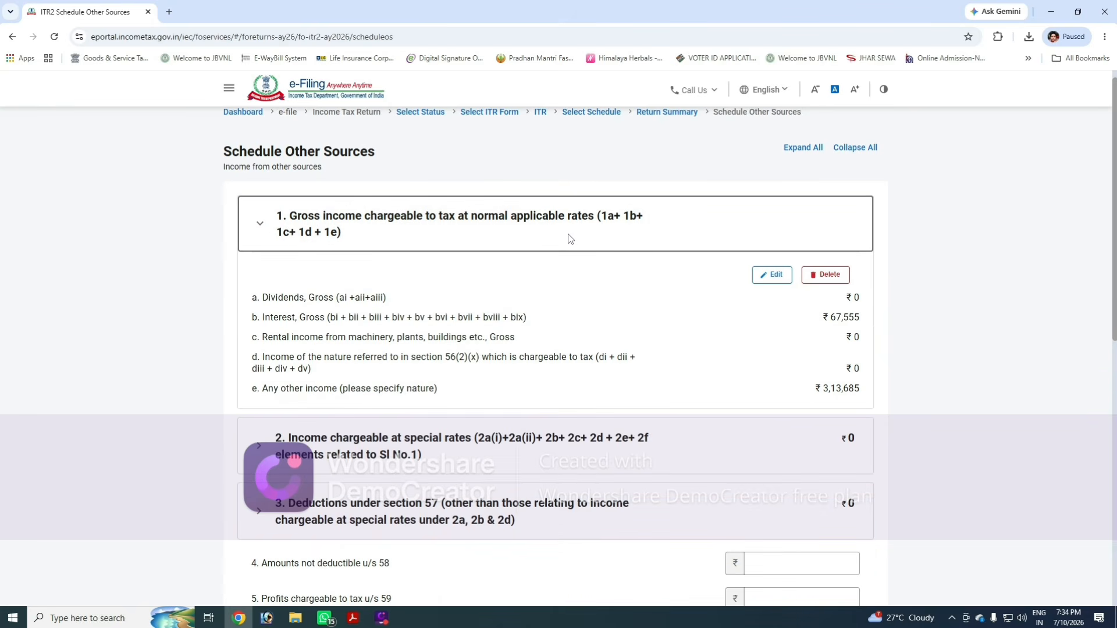
{"action": "left_click", "coordinate": [769, 275]}
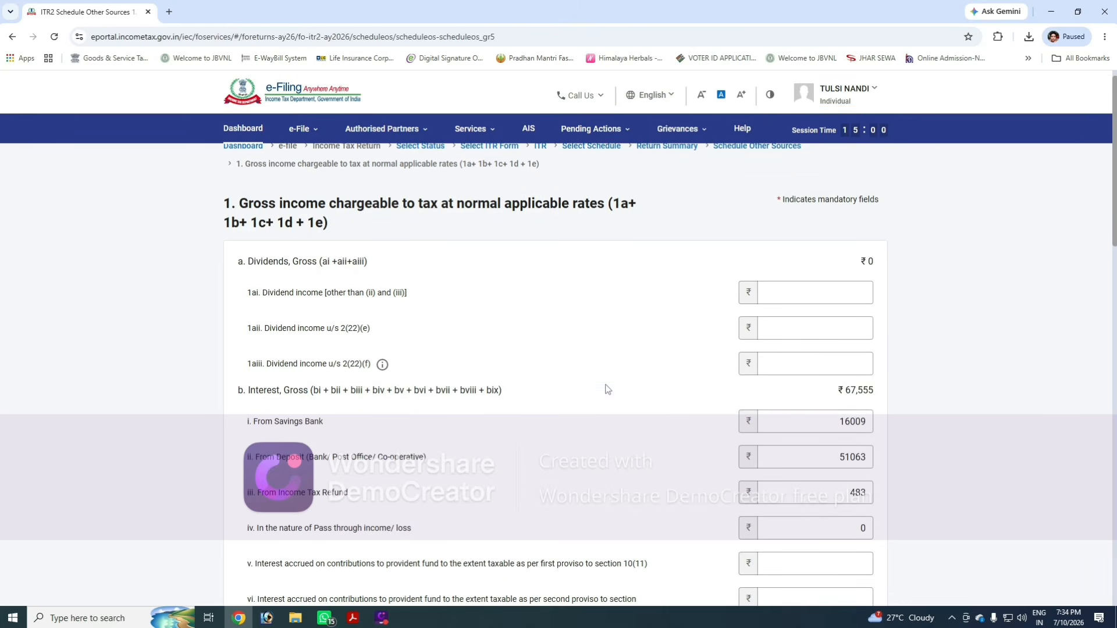
{"action": "scroll", "coordinate": [656, 438], "scroll_direction": "down", "scroll_amount": 3}
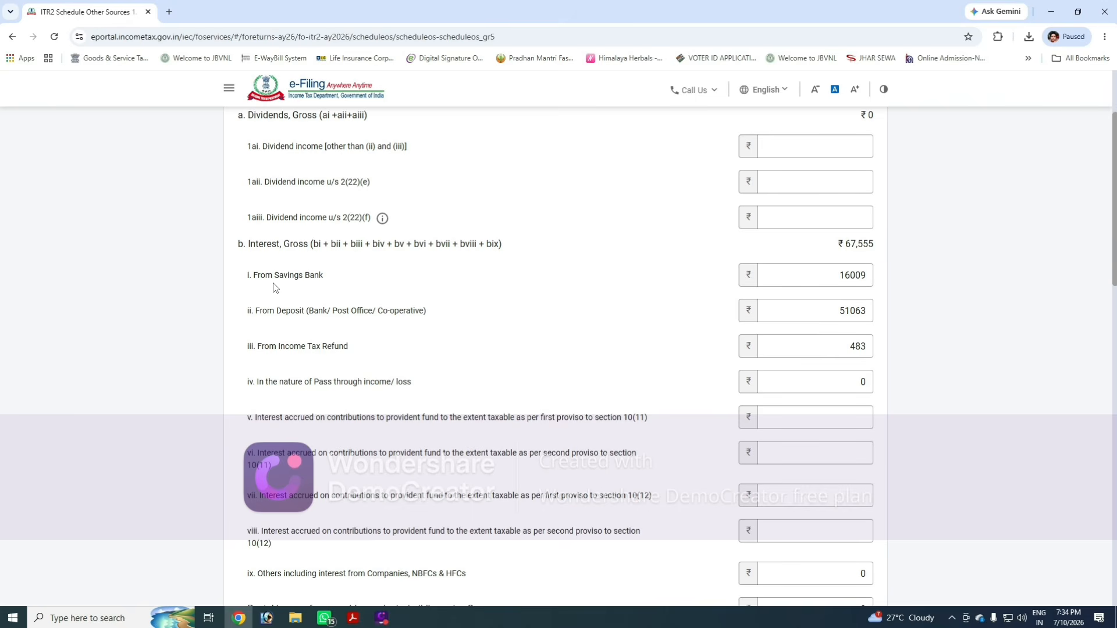
- Compare the savings bank interest, deposit interest and insurance commission amounts with the TIS summary PDF
{"action": "left_click", "coordinate": [820, 285]}
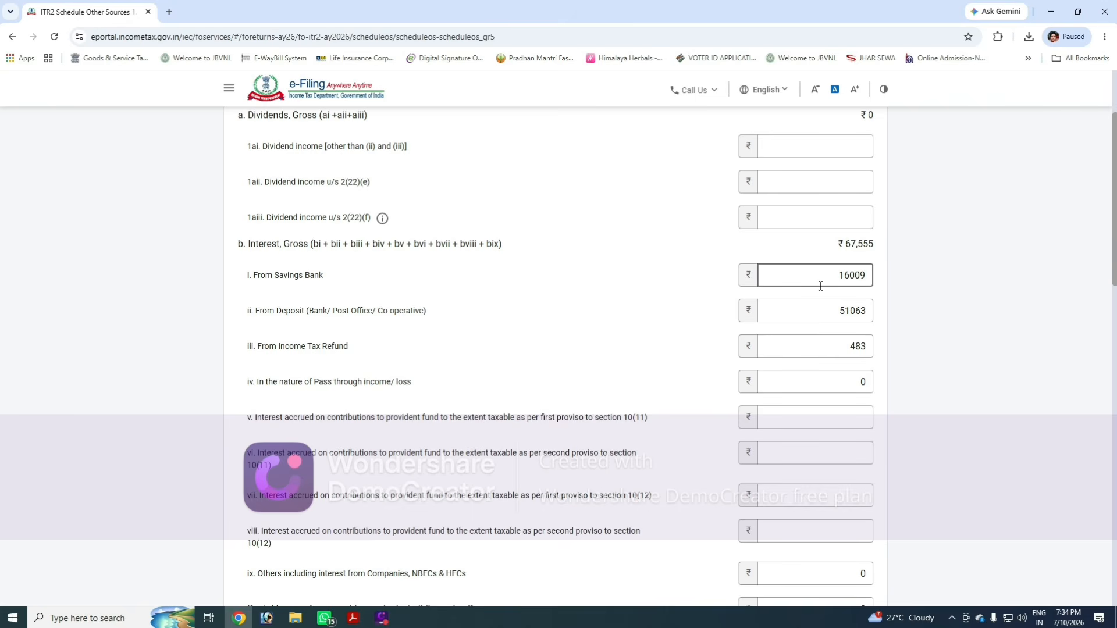
{"action": "double_click", "coordinate": [863, 278]}
{"action": "key", "text": "alt+Tab"}
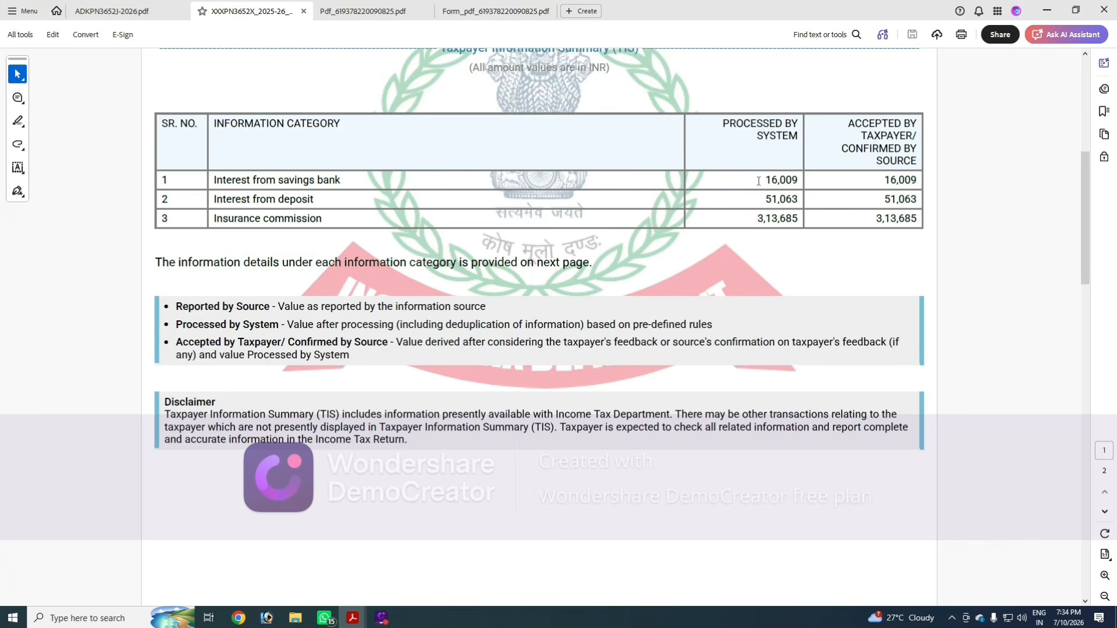
{"action": "left_click_drag", "start_coordinate": [759, 181], "coordinate": [800, 180]}
{"action": "left_click", "coordinate": [775, 169]}
{"action": "key", "text": "alt+Tab"}
{"action": "double_click", "coordinate": [853, 311]}
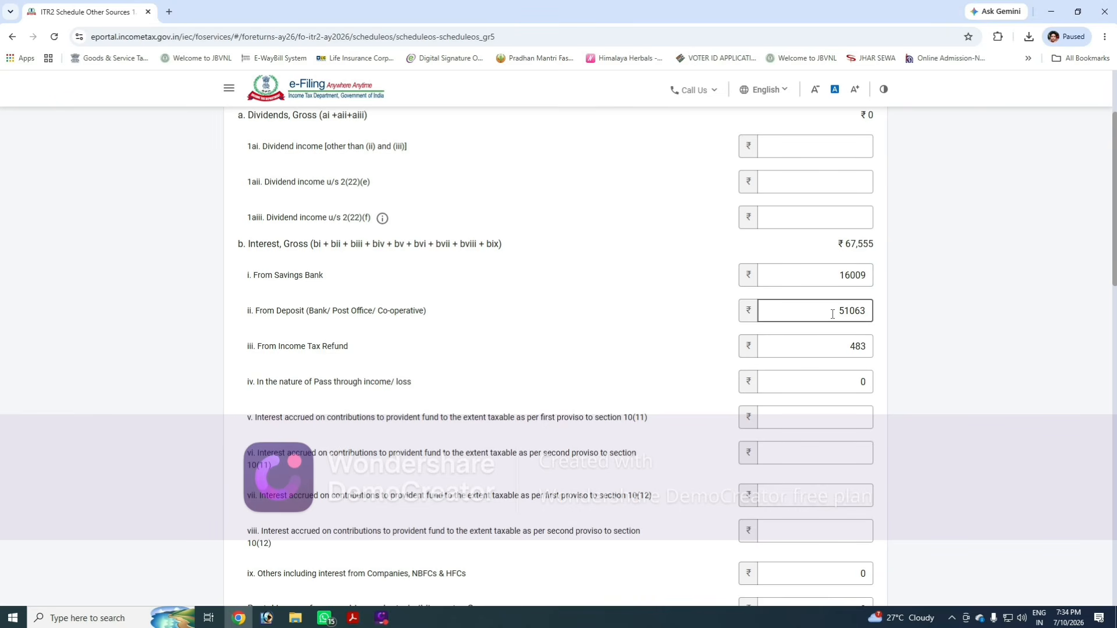
{"action": "key", "text": "alt+Tab"}
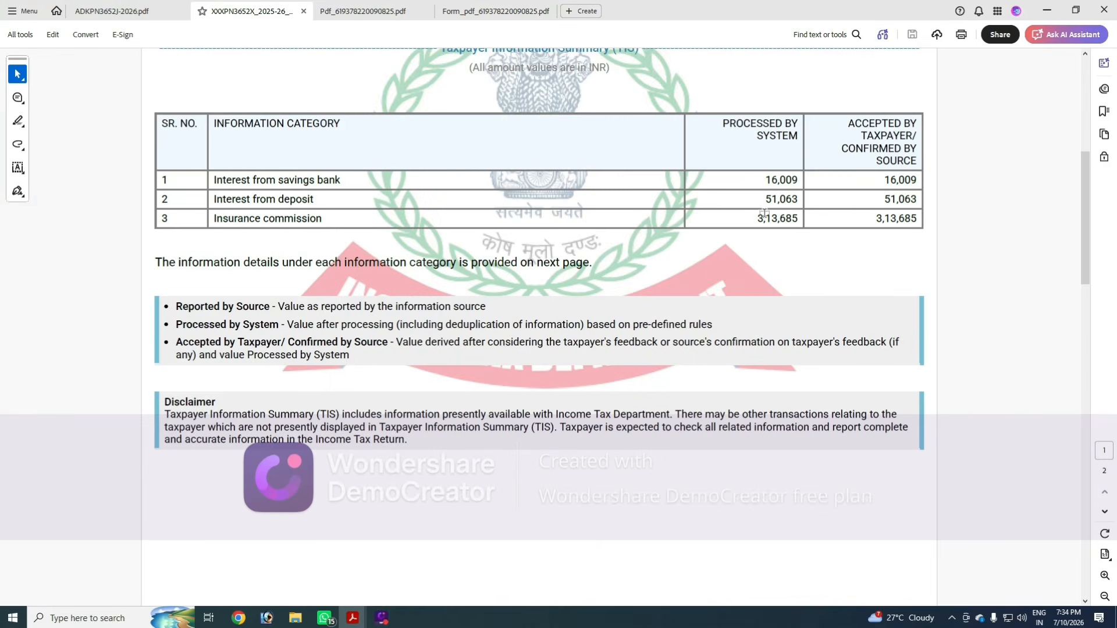
{"action": "key", "text": "alt+Tab"}
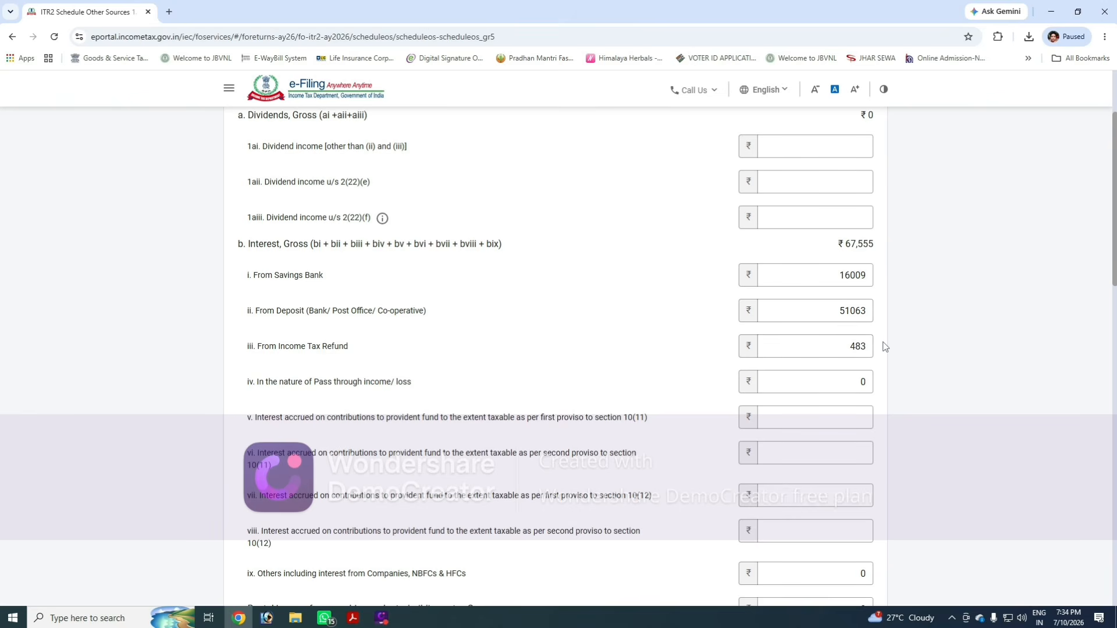
{"action": "scroll", "coordinate": [884, 347], "scroll_direction": "down", "scroll_amount": 10}
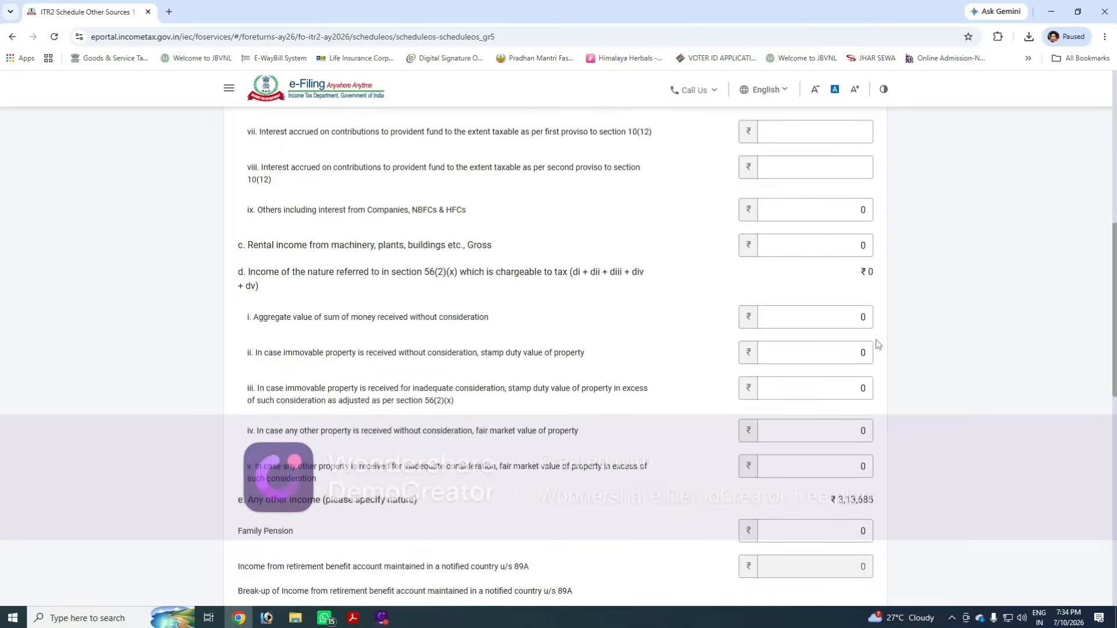
{"action": "scroll", "coordinate": [879, 347], "scroll_direction": "down", "scroll_amount": 4}
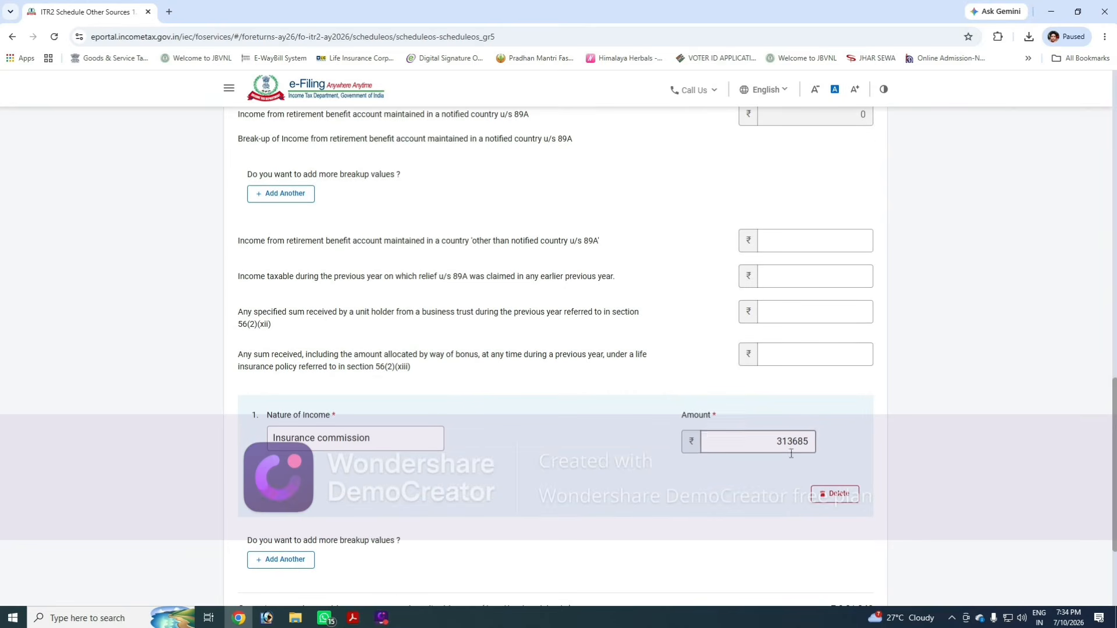
{"action": "key", "text": "alt+Tab"}
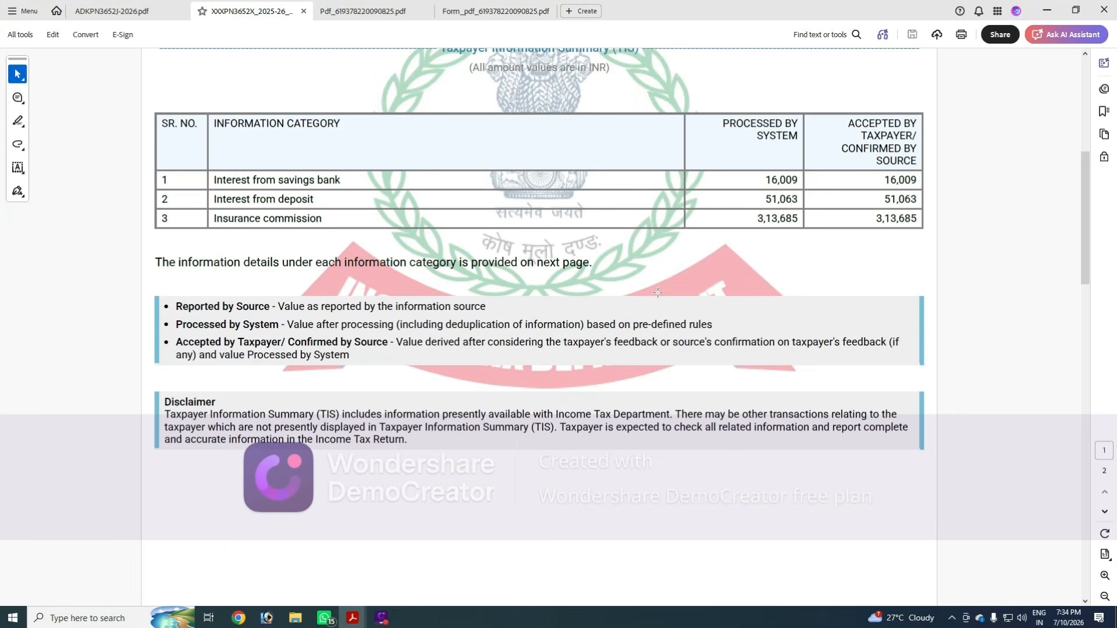
{"action": "key", "text": "alt+Tab"}
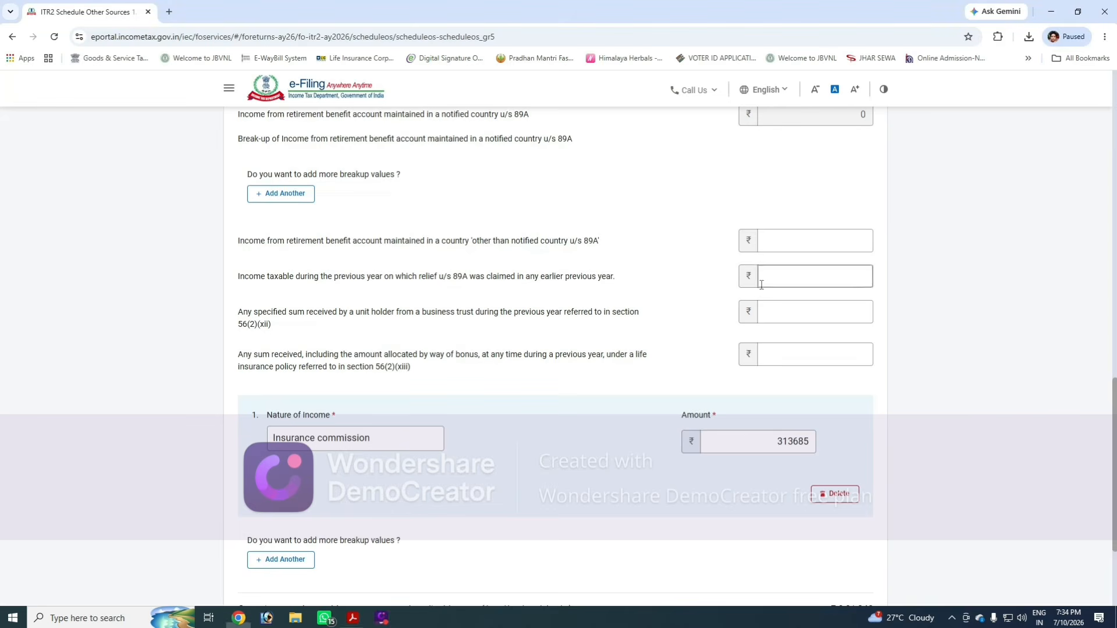
{"action": "left_click", "coordinate": [756, 441]}
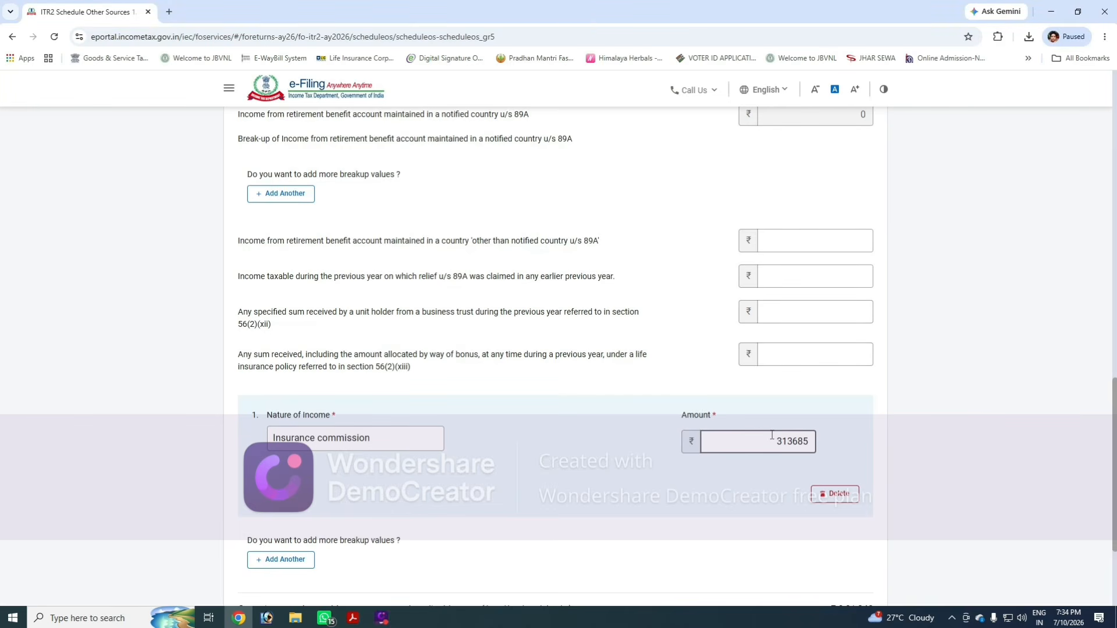
- Add another other-income breakup with nature MISC WORK and amount 315180, then save the section
{"action": "scroll", "coordinate": [739, 429], "scroll_direction": "down", "scroll_amount": 1}
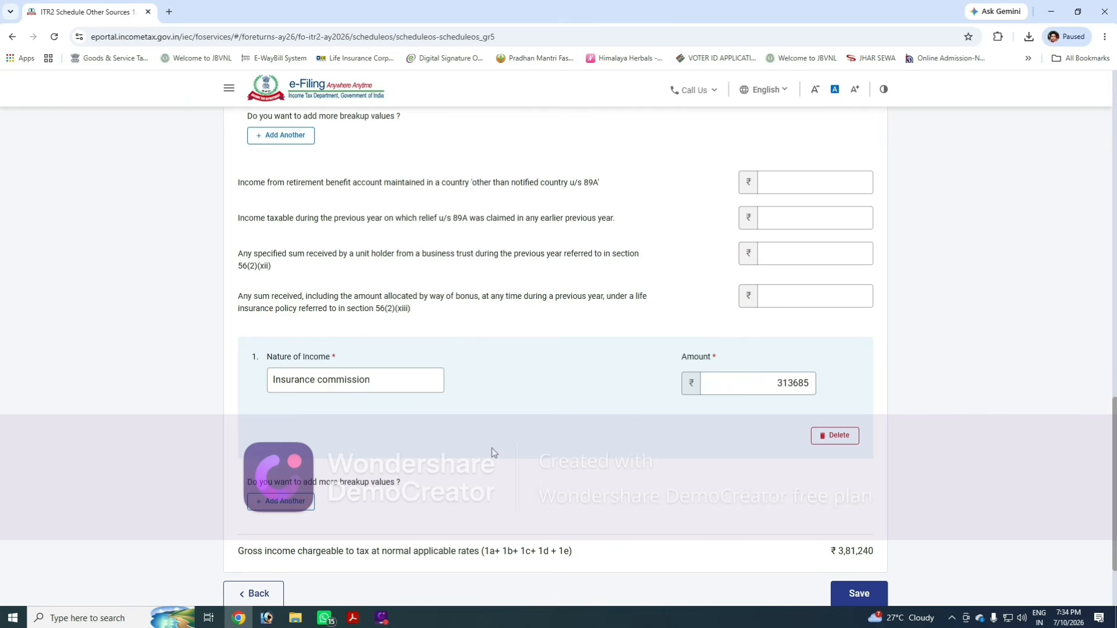
{"action": "left_click", "coordinate": [275, 504]}
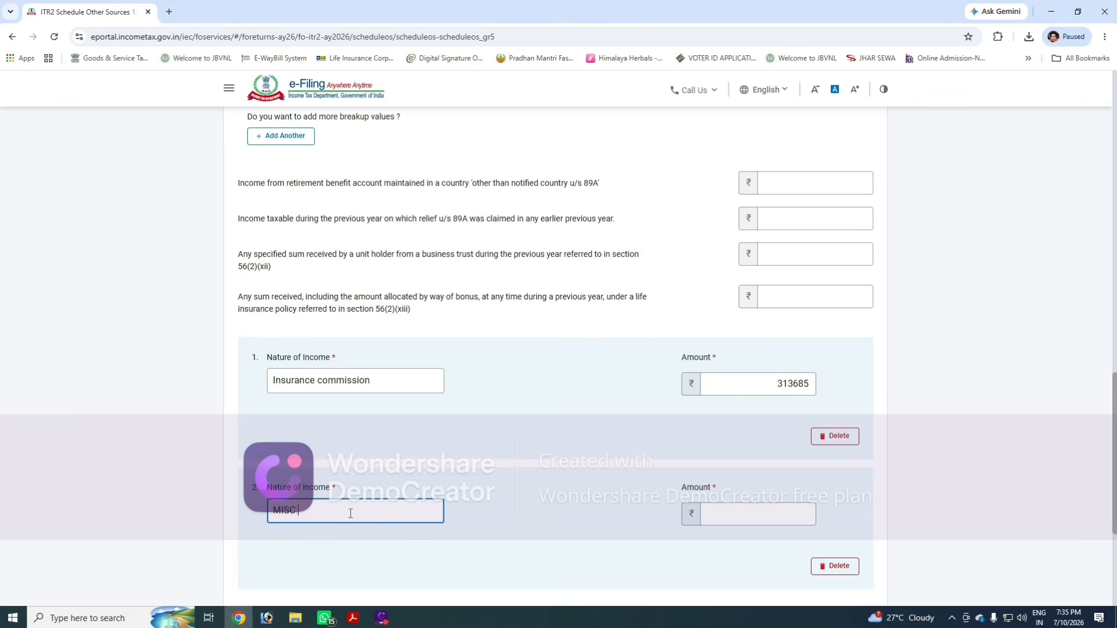
{"action": "type", "text": "MISC WORK"}
{"action": "key", "text": "Tab"}
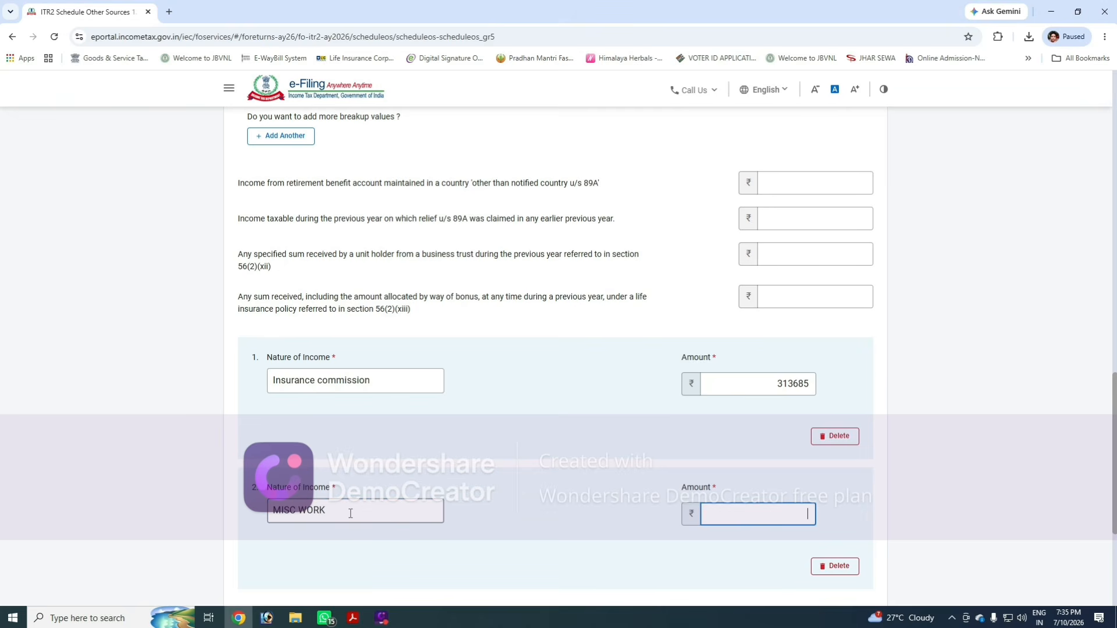
{"action": "type", "text": "315180"}
{"action": "scroll", "coordinate": [743, 487], "scroll_direction": "down", "scroll_amount": 1}
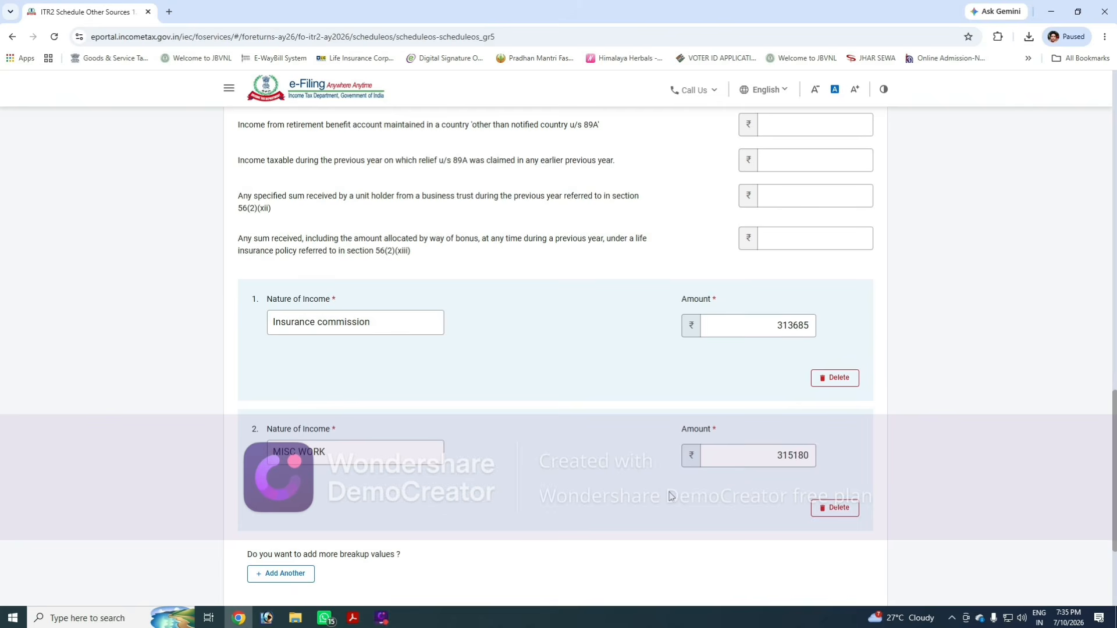
{"action": "scroll", "coordinate": [814, 500], "scroll_direction": "down", "scroll_amount": 3}
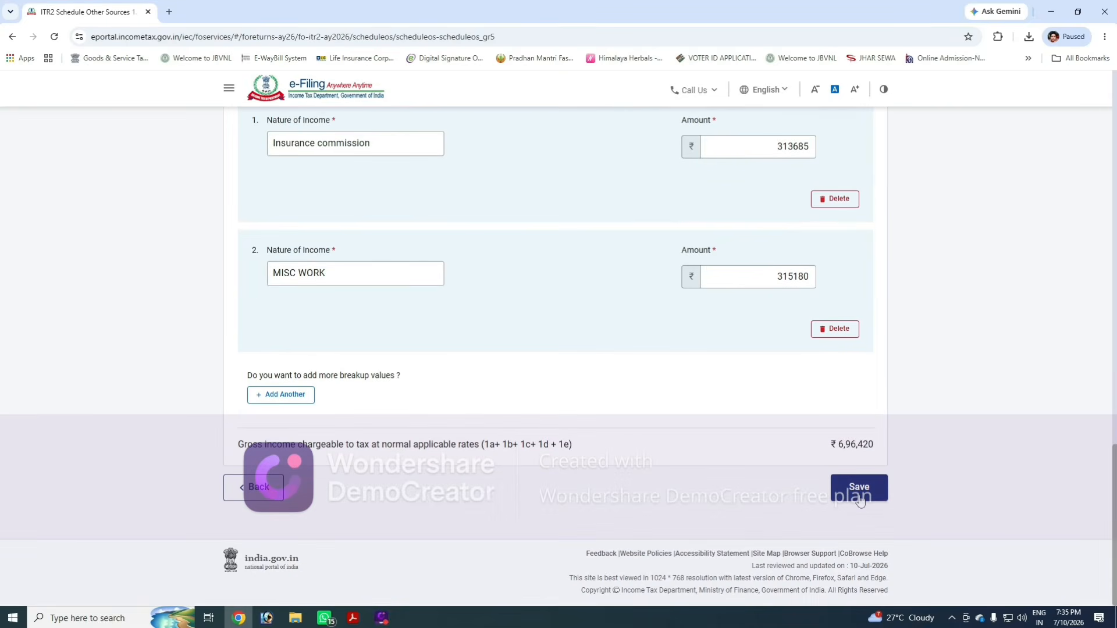
{"action": "left_click", "coordinate": [860, 499]}
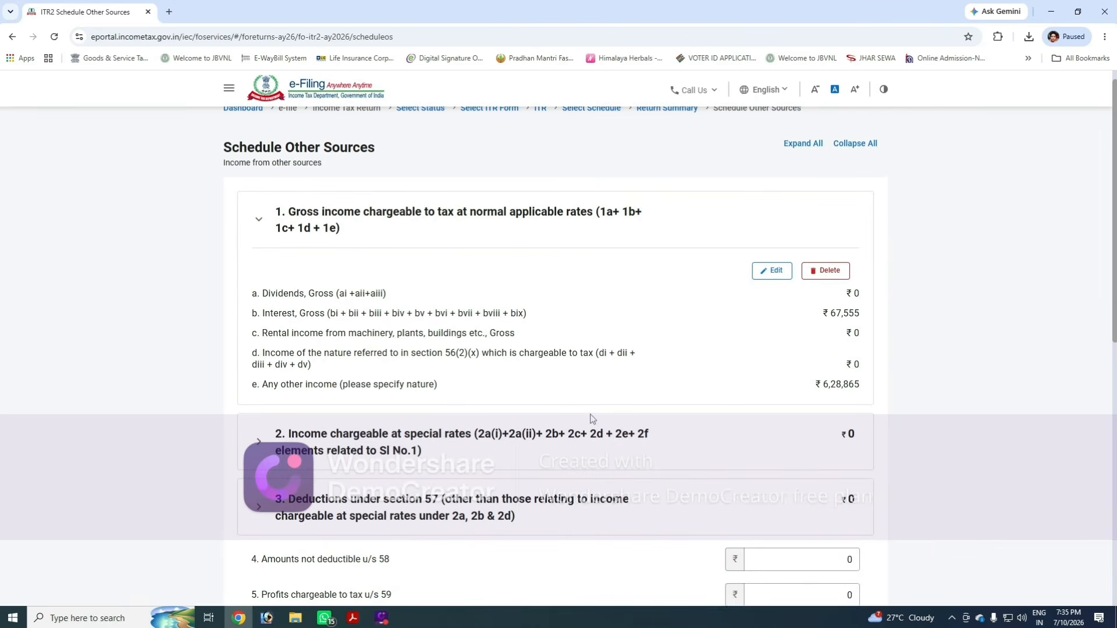
- Confirm Schedule Other Sources
{"action": "scroll", "coordinate": [591, 419], "scroll_direction": "down", "scroll_amount": 7}
{"action": "scroll", "coordinate": [716, 483], "scroll_direction": "down", "scroll_amount": 2}
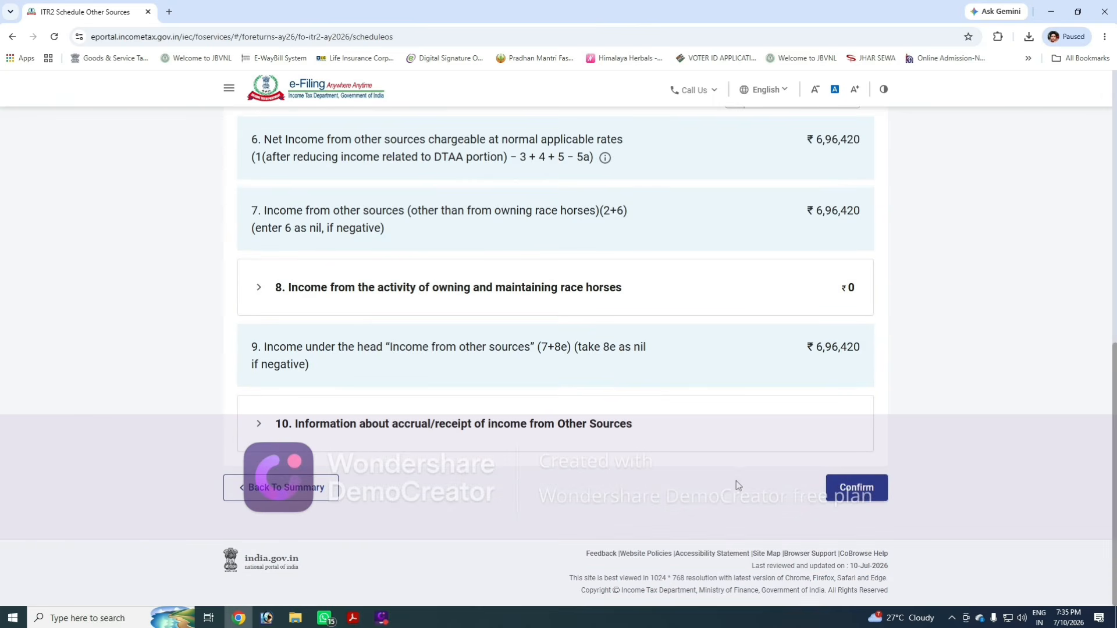
{"action": "left_click", "coordinate": [853, 492]}
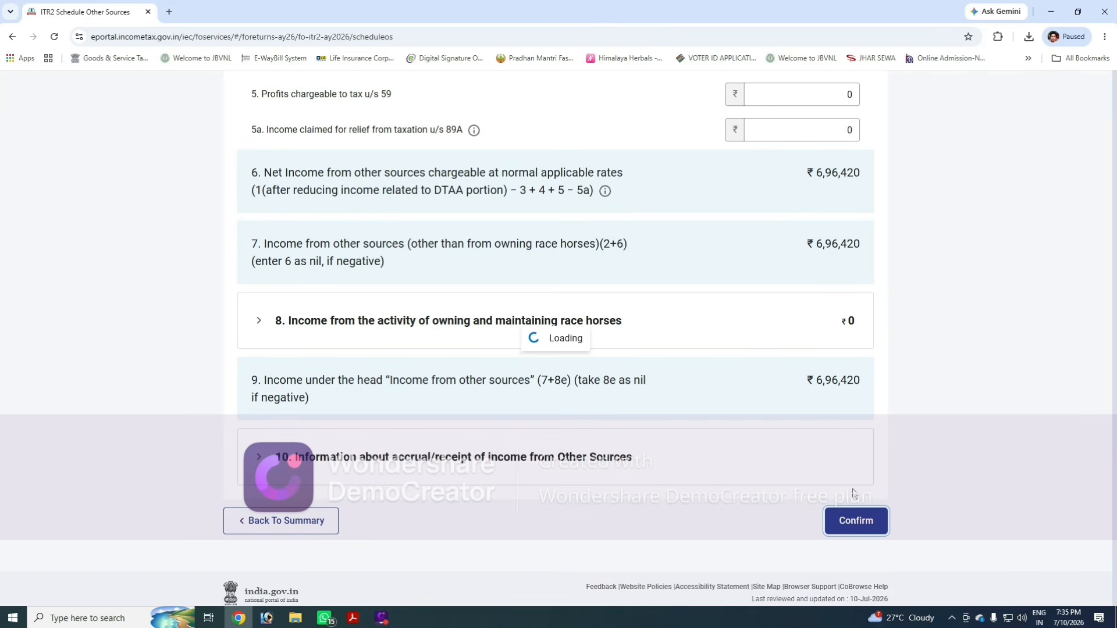
{"action": "scroll", "coordinate": [596, 433], "scroll_direction": "up", "scroll_amount": 13}
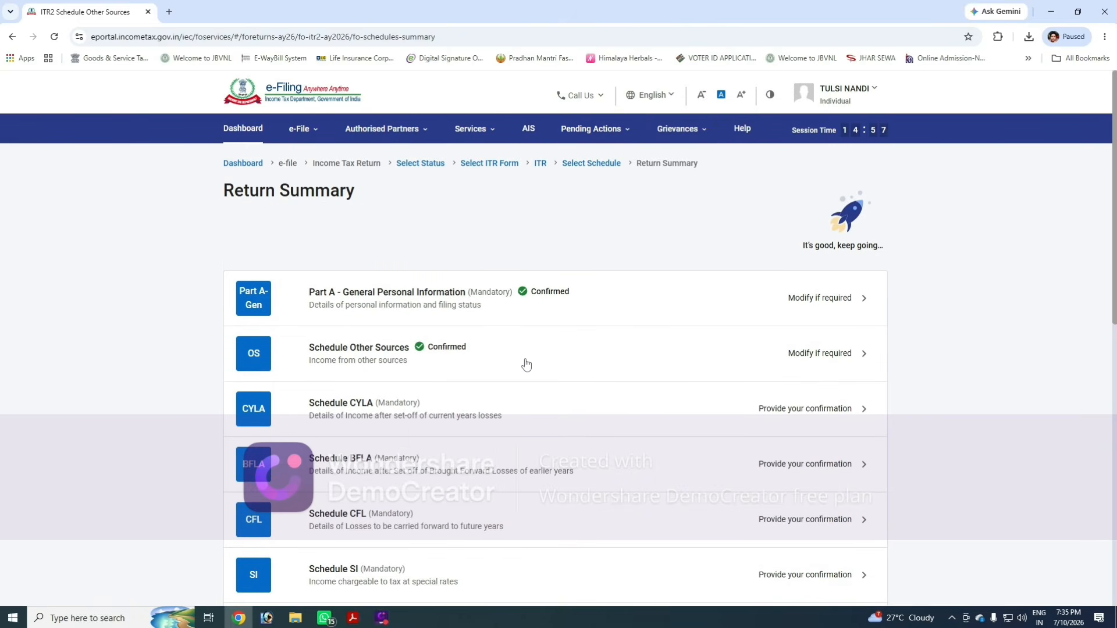
- Open Schedule CYLA, review the auto-populated set-off table, and confirm it
{"action": "scroll", "coordinate": [526, 365], "scroll_direction": "down", "scroll_amount": 2}
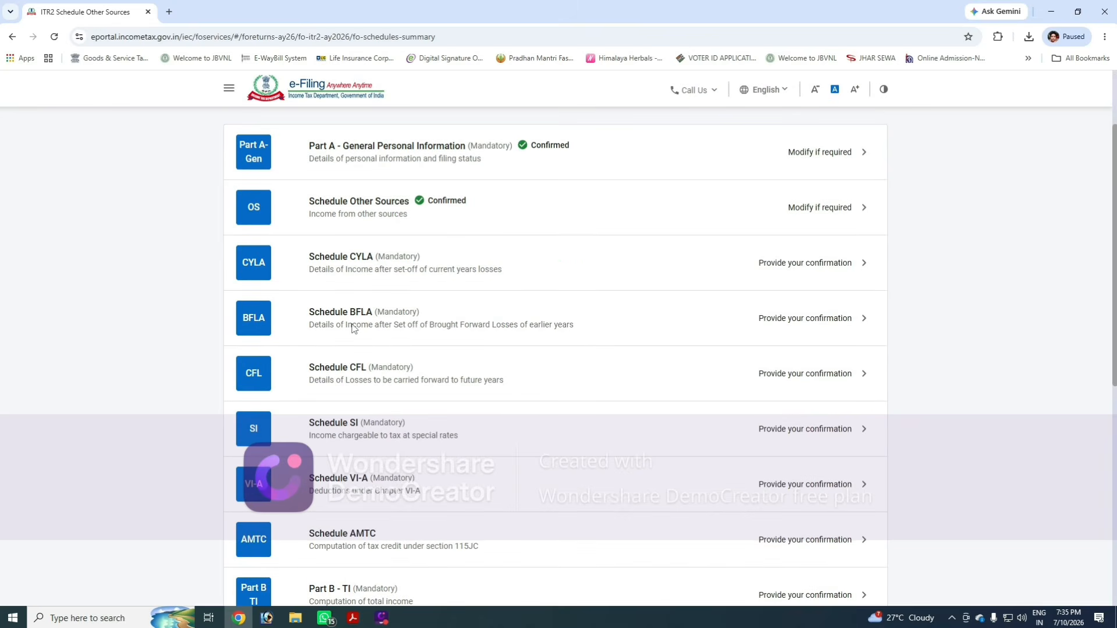
{"action": "left_click", "coordinate": [389, 269]}
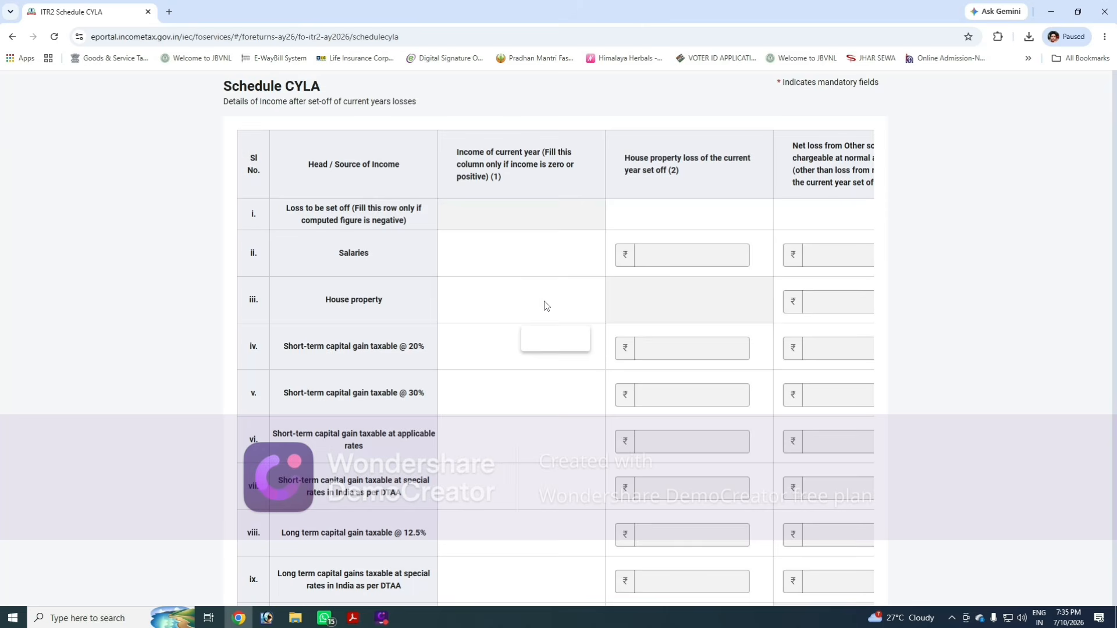
{"action": "scroll", "coordinate": [682, 357], "scroll_direction": "down", "scroll_amount": 7}
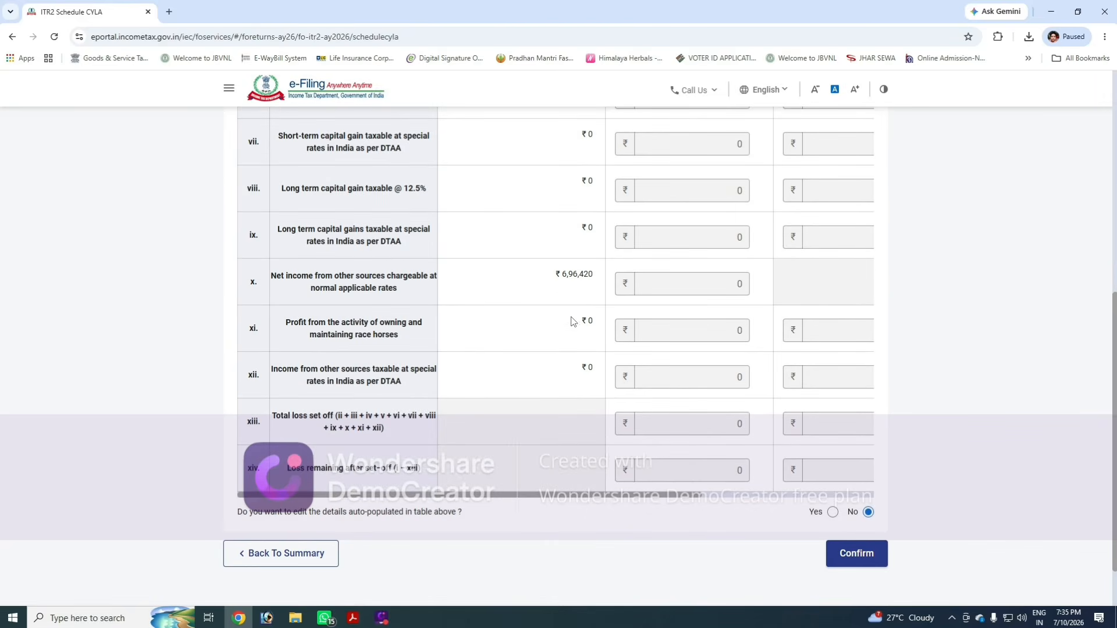
{"action": "left_click_drag", "start_coordinate": [561, 278], "coordinate": [594, 283]}
{"action": "left_click", "coordinate": [579, 294]}
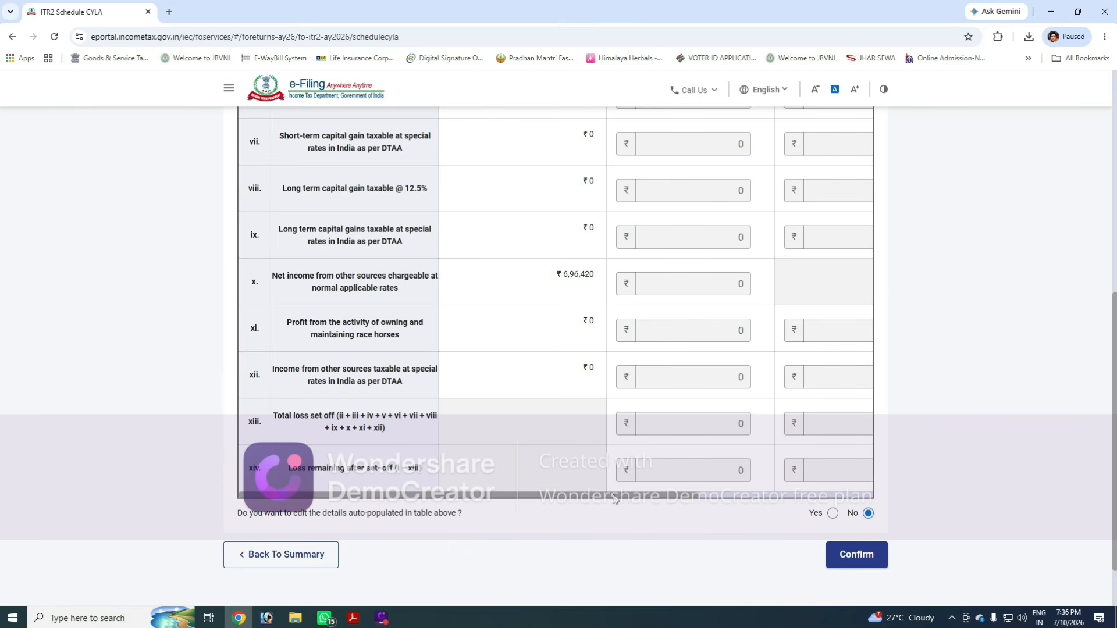
{"action": "left_click_drag", "start_coordinate": [614, 499], "coordinate": [778, 500]}
{"action": "left_click", "coordinate": [856, 555]}
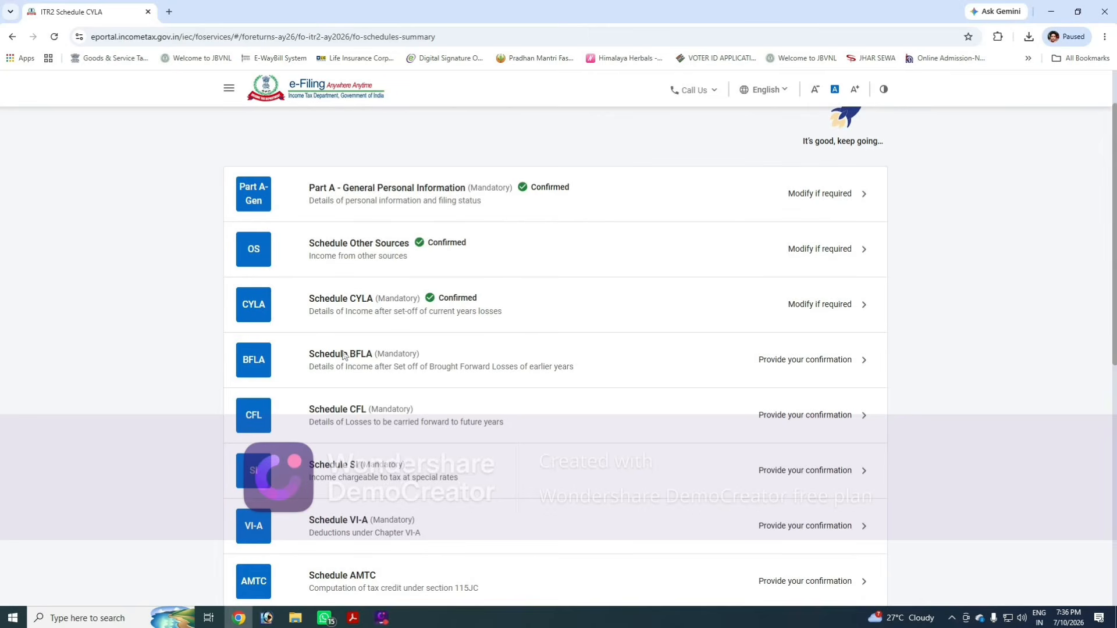
- Open Schedule BFLA, review the brought-forward loss table, and confirm it
{"action": "left_click", "coordinate": [343, 355]}
{"action": "scroll", "coordinate": [700, 398], "scroll_direction": "down", "scroll_amount": 6}
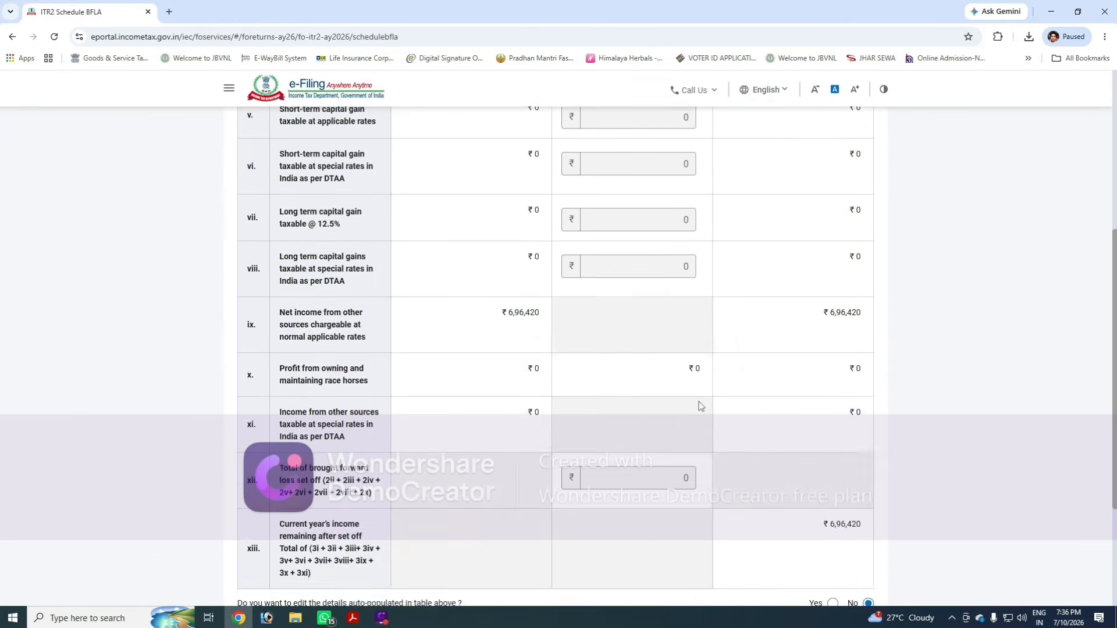
{"action": "scroll", "coordinate": [699, 402], "scroll_direction": "down", "scroll_amount": 3}
{"action": "left_click", "coordinate": [856, 552]}
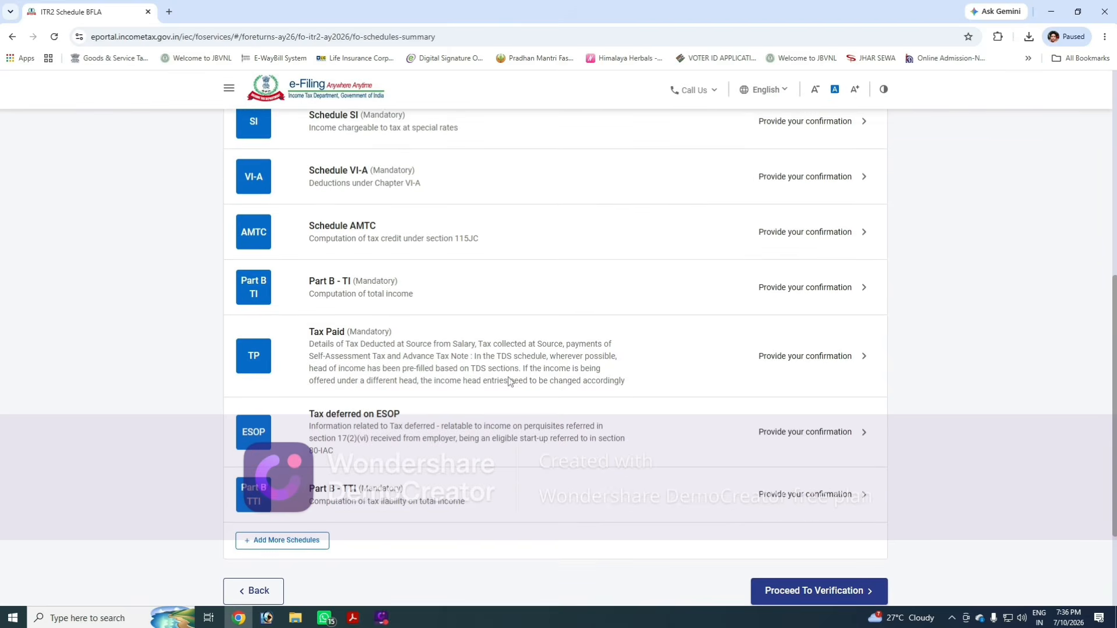
- Open Schedule CFL, review the losses carried forward table, and confirm it
{"action": "scroll", "coordinate": [464, 356], "scroll_direction": "up", "scroll_amount": 3}
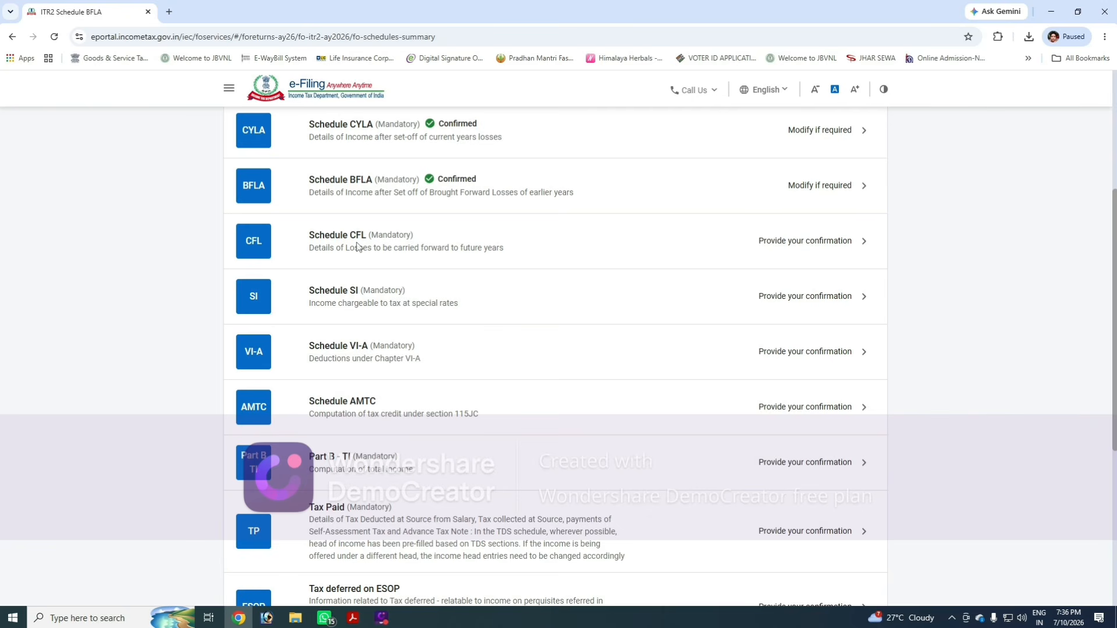
{"action": "left_click", "coordinate": [431, 244]}
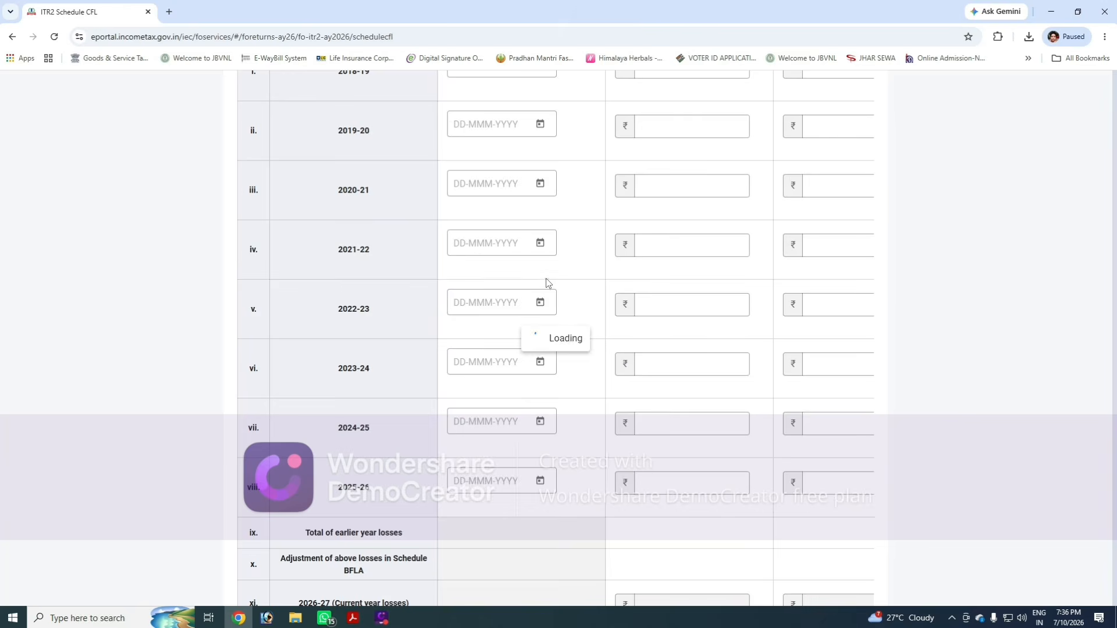
{"action": "scroll", "coordinate": [660, 393], "scroll_direction": "down", "scroll_amount": 4}
{"action": "scroll", "coordinate": [660, 398], "scroll_direction": "down", "scroll_amount": 2}
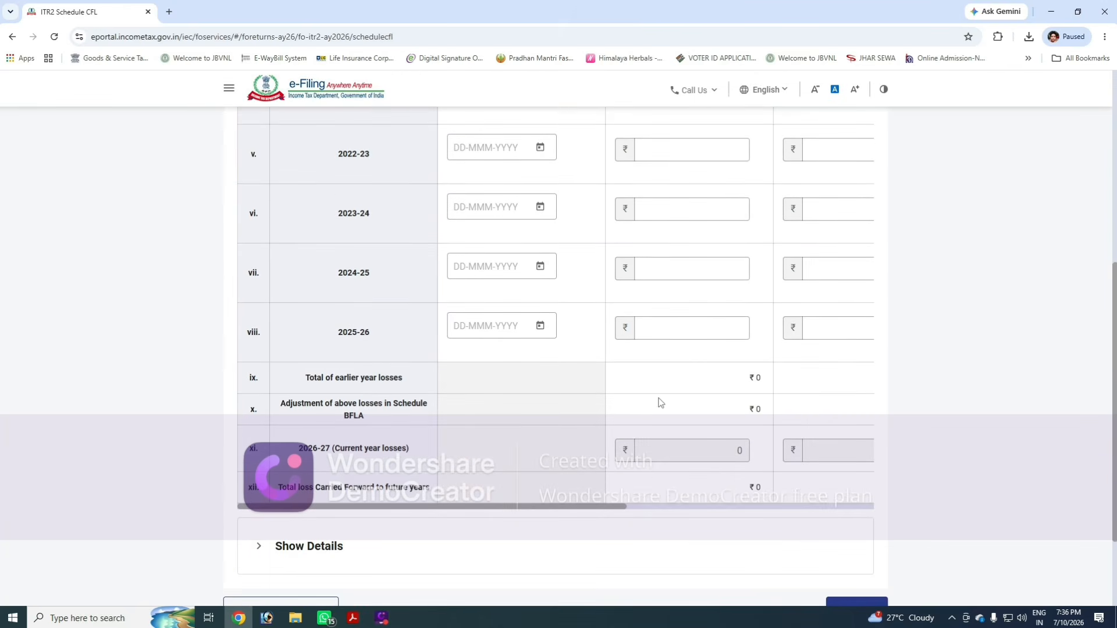
{"action": "scroll", "coordinate": [864, 576], "scroll_direction": "down", "scroll_amount": 3}
{"action": "left_click", "coordinate": [856, 488]}
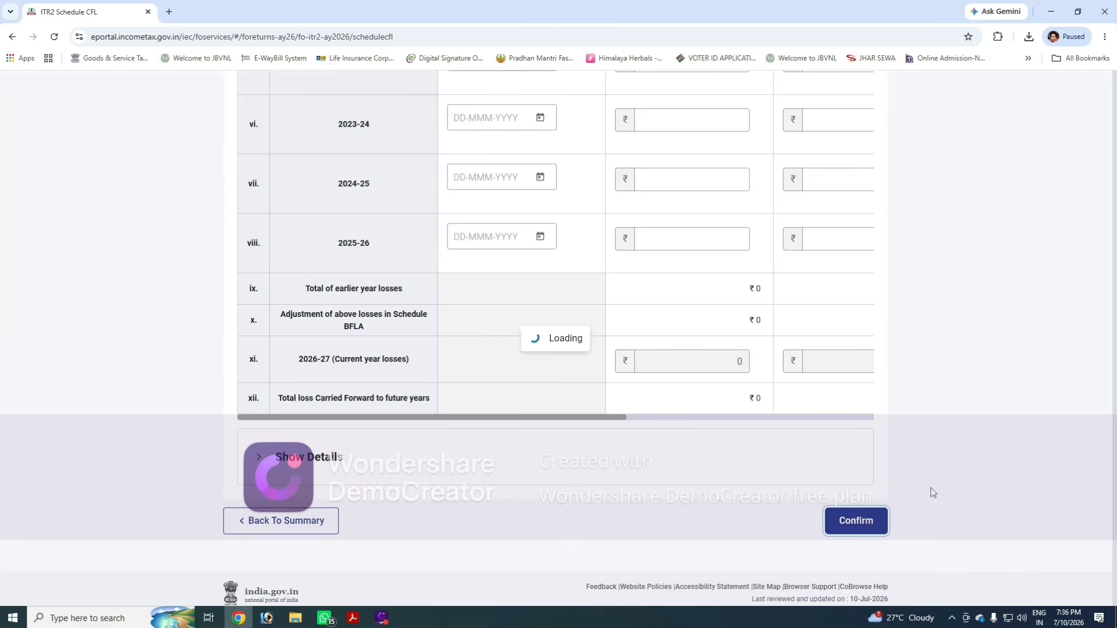
- Open Schedule SI, review the income chargeable at special rates table, and confirm it
{"action": "scroll", "coordinate": [636, 417], "scroll_direction": "up", "scroll_amount": 4}
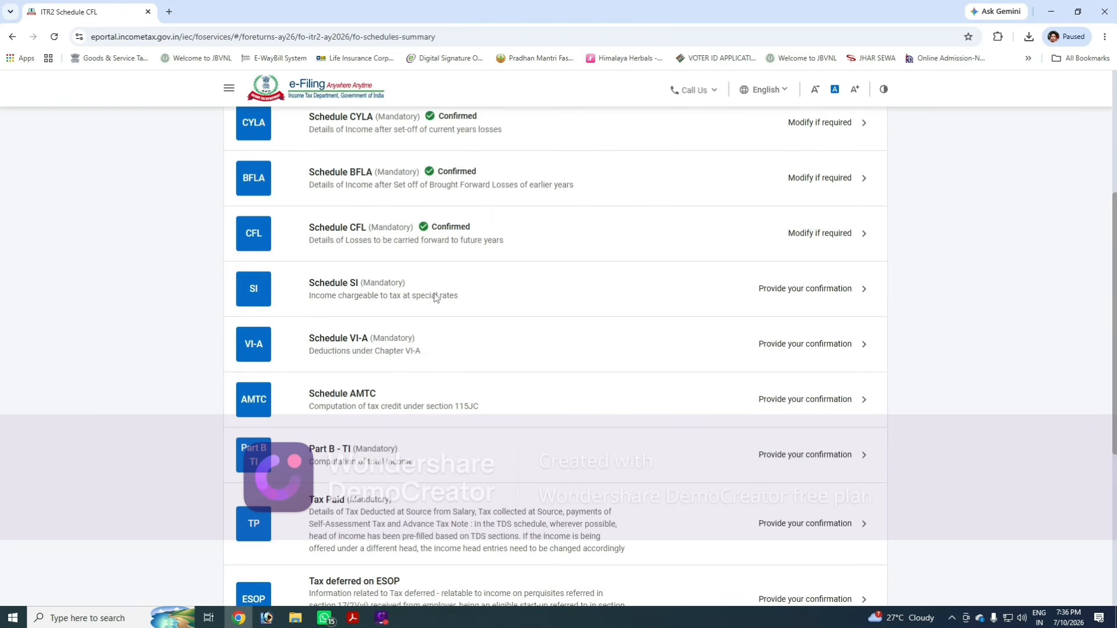
{"action": "left_click", "coordinate": [437, 296]}
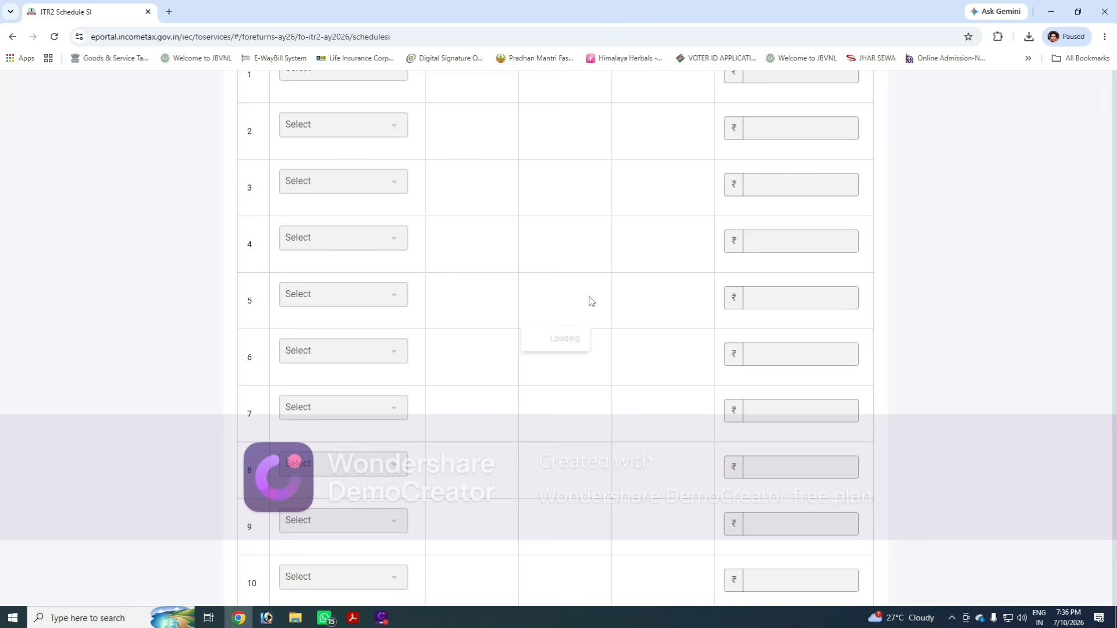
{"action": "scroll", "coordinate": [769, 378], "scroll_direction": "down", "scroll_amount": 20}
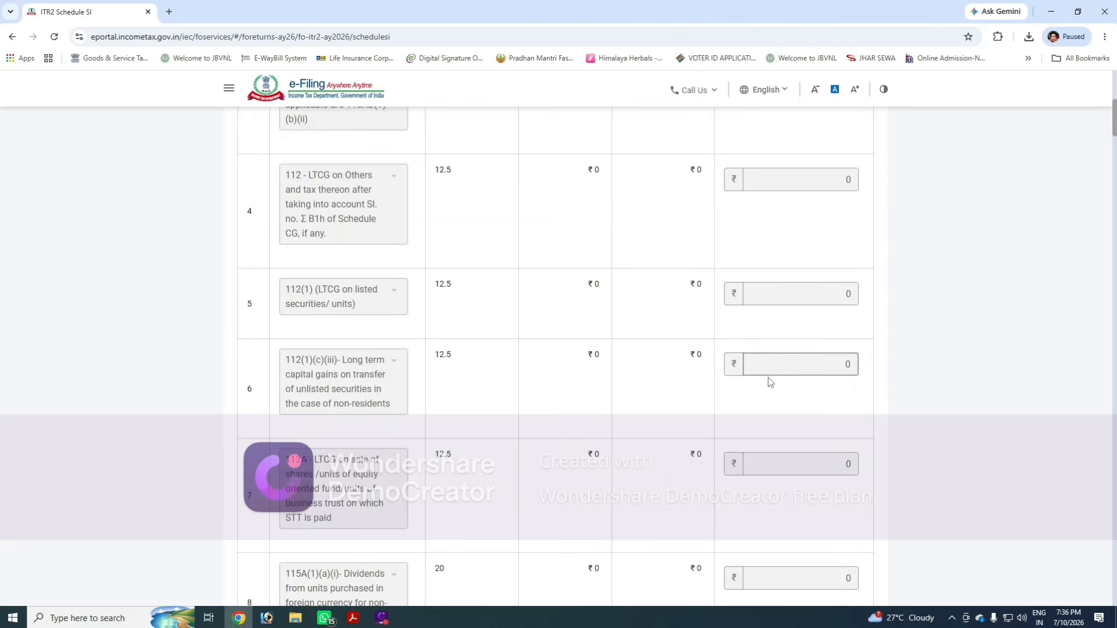
{"action": "scroll", "coordinate": [759, 405], "scroll_direction": "down", "scroll_amount": 20}
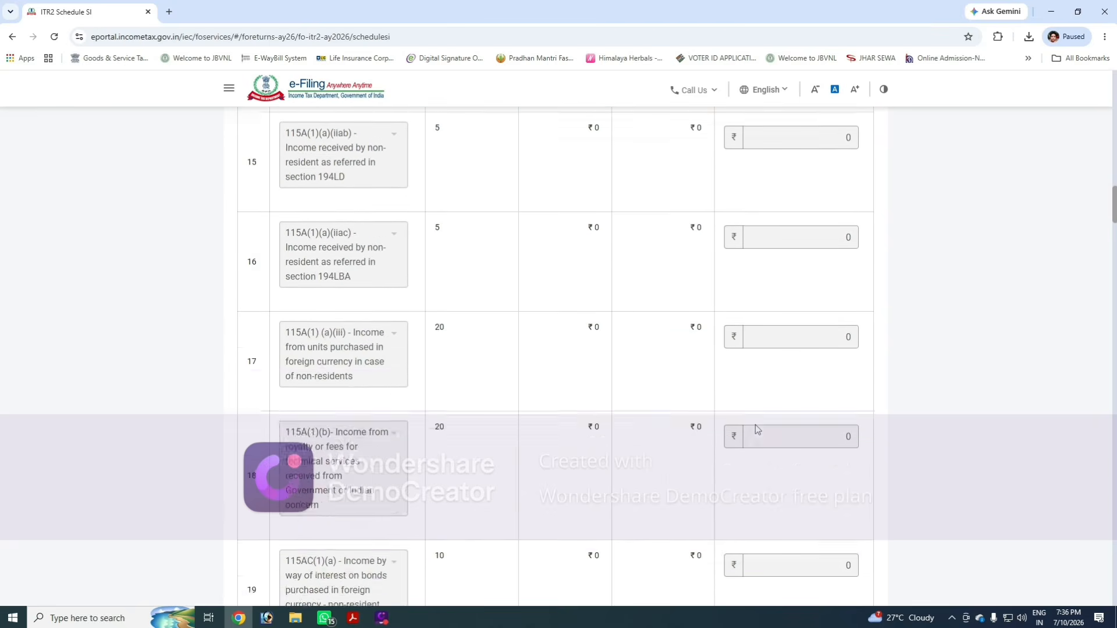
{"action": "scroll", "coordinate": [763, 429], "scroll_direction": "down", "scroll_amount": 20}
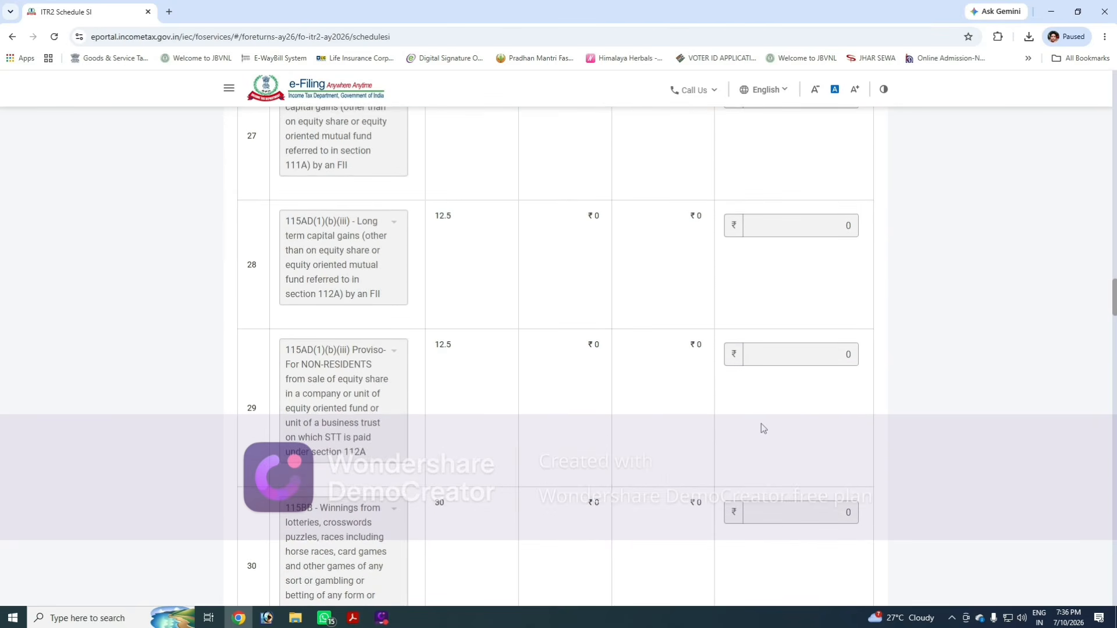
{"action": "scroll", "coordinate": [787, 420], "scroll_direction": "down", "scroll_amount": 15}
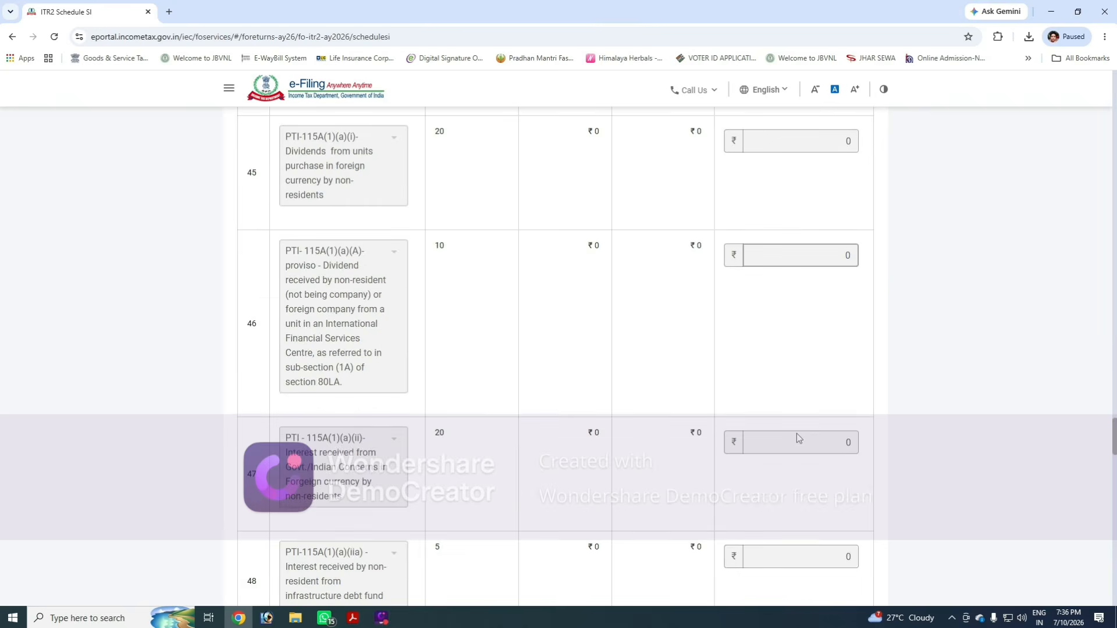
{"action": "scroll", "coordinate": [795, 431], "scroll_direction": "down", "scroll_amount": 18}
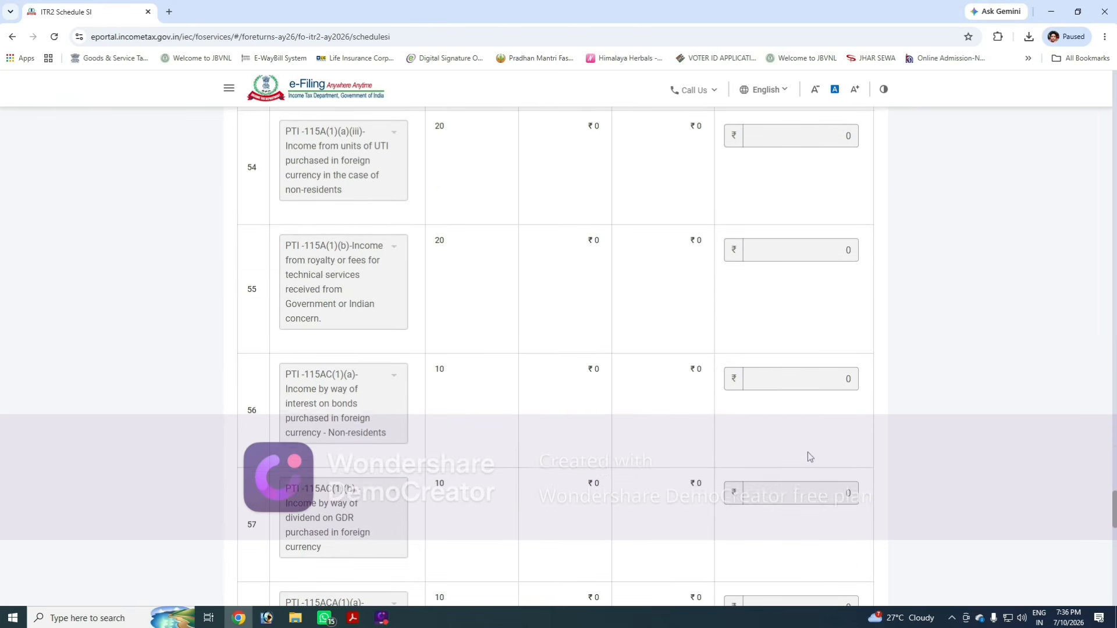
{"action": "scroll", "coordinate": [847, 486], "scroll_direction": "down", "scroll_amount": 1}
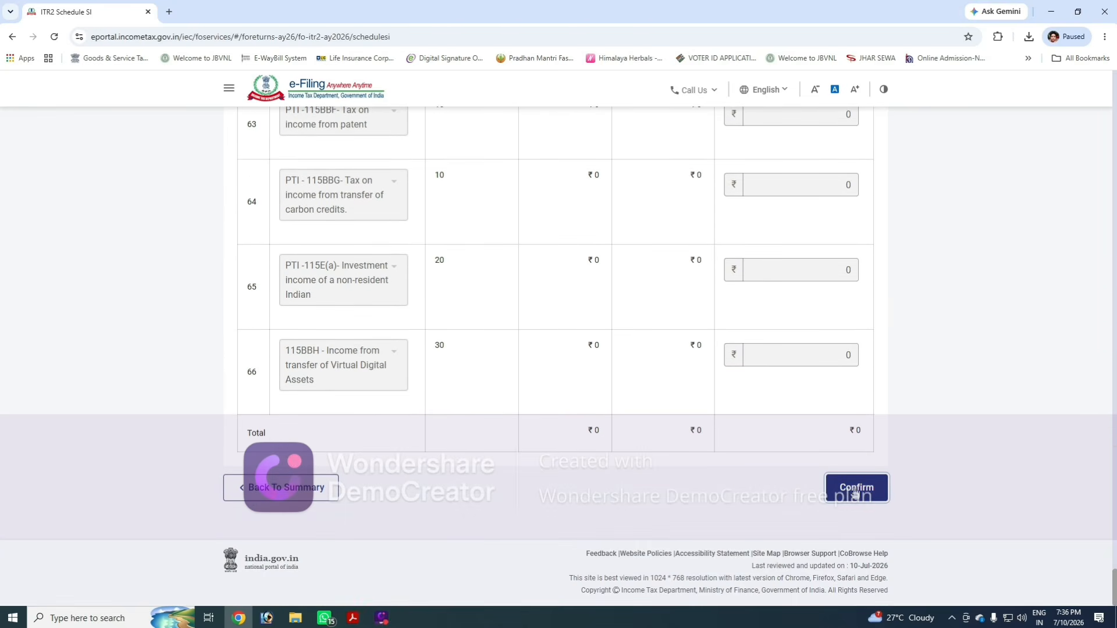
{"action": "left_click", "coordinate": [858, 488]}
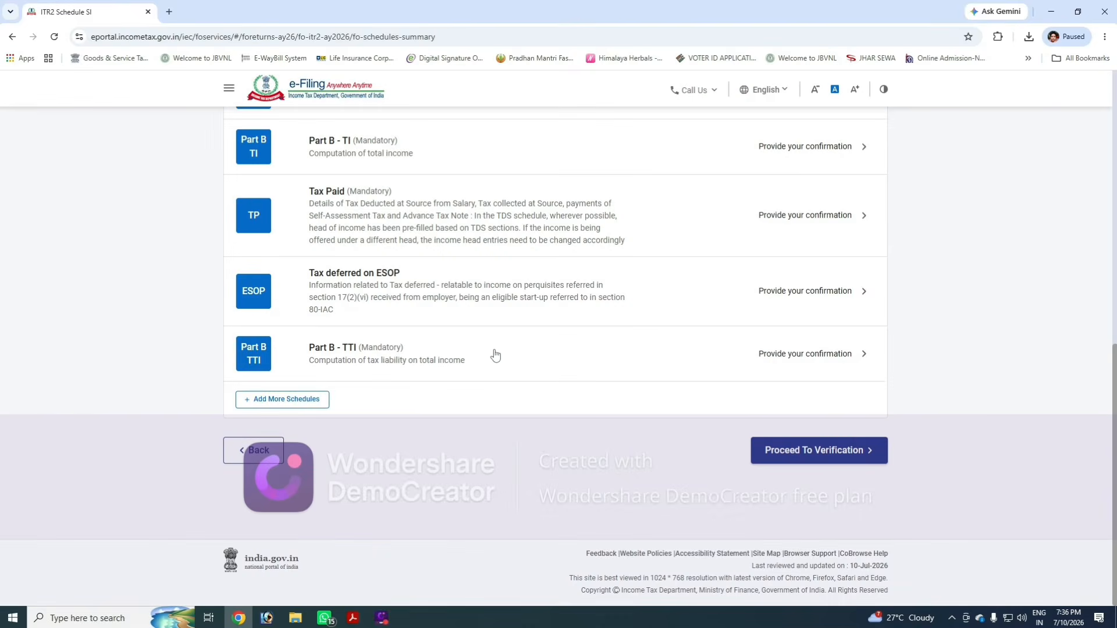
- Open Schedule VI-A and confirm the Chapter VI-A deductions without changes
{"action": "scroll", "coordinate": [495, 358], "scroll_direction": "up", "scroll_amount": 5}
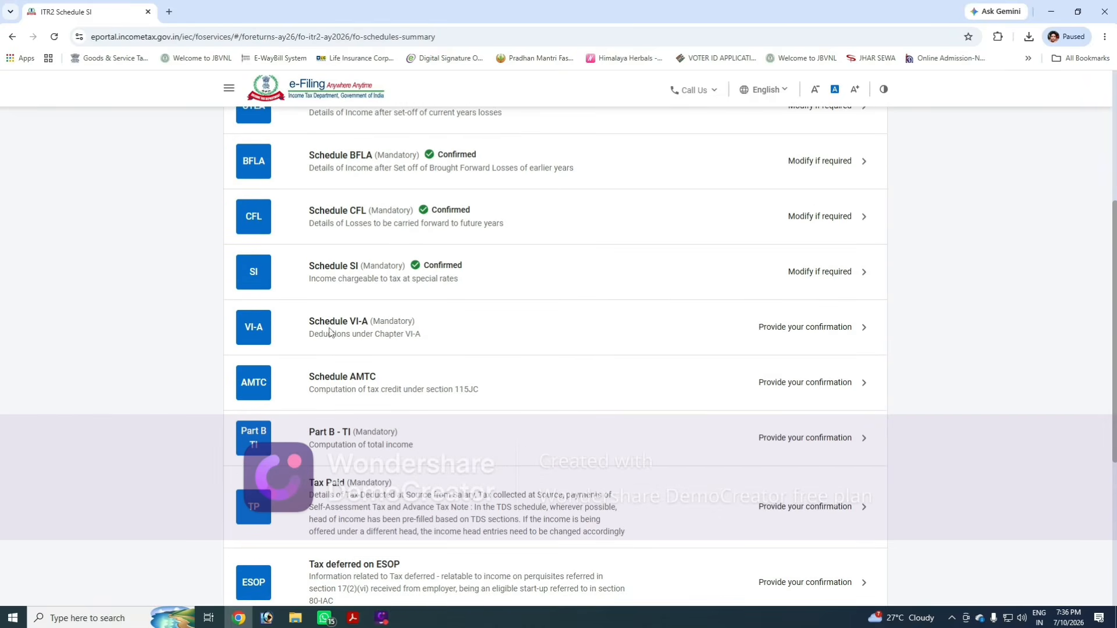
{"action": "left_click", "coordinate": [458, 332]}
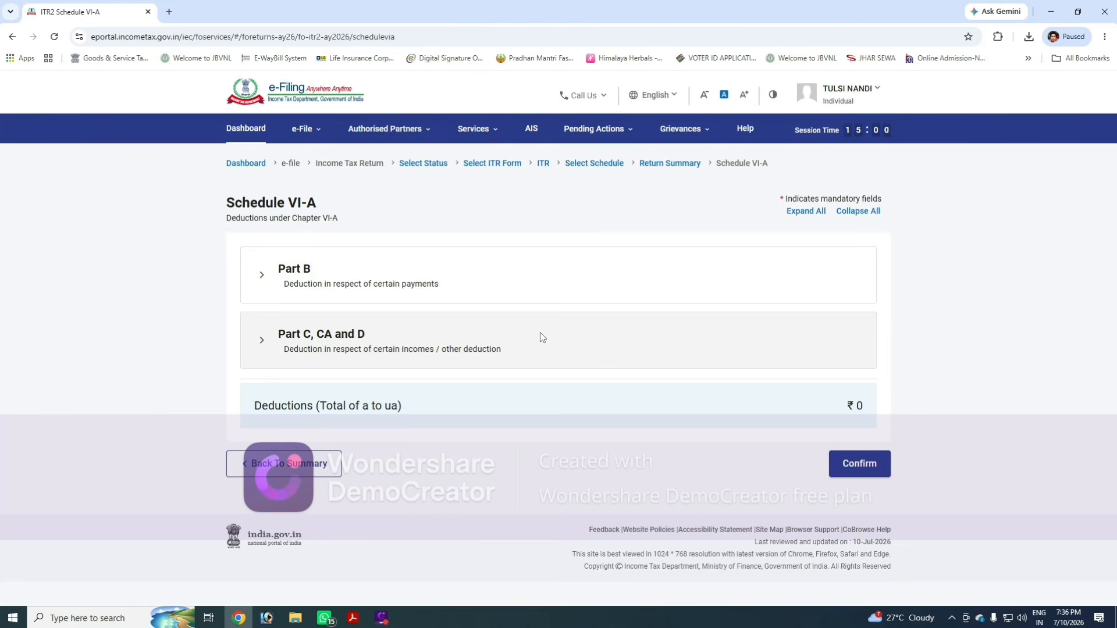
{"action": "left_click", "coordinate": [860, 464]}
- Open Schedule AMTC, review the AMT credit table, and confirm it
{"action": "scroll", "coordinate": [678, 448], "scroll_direction": "down", "scroll_amount": 5}
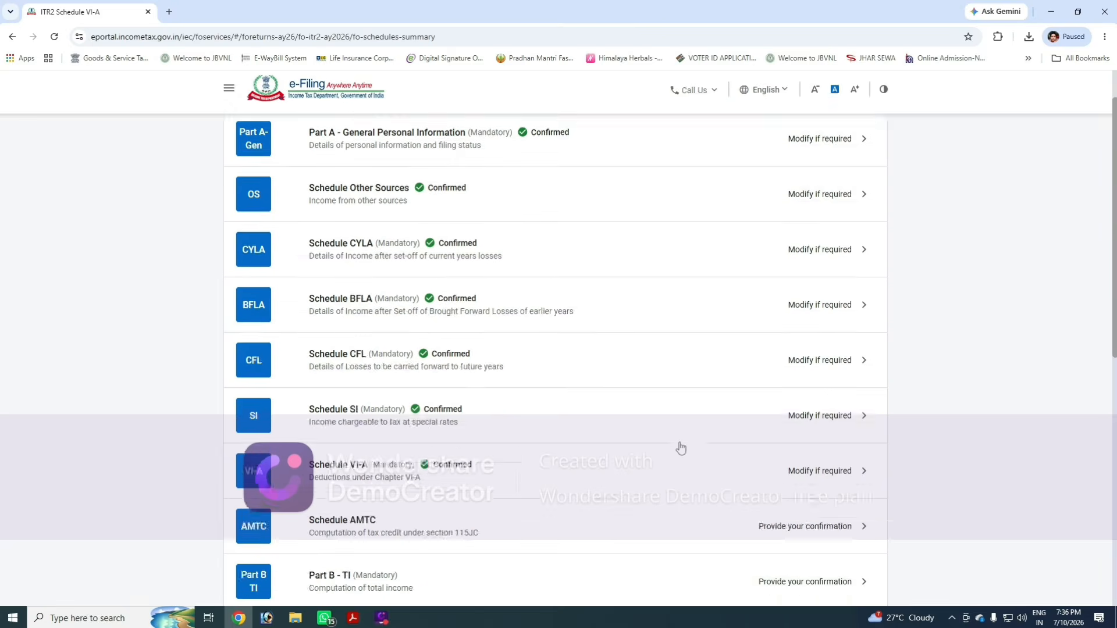
{"action": "left_click", "coordinate": [439, 306]}
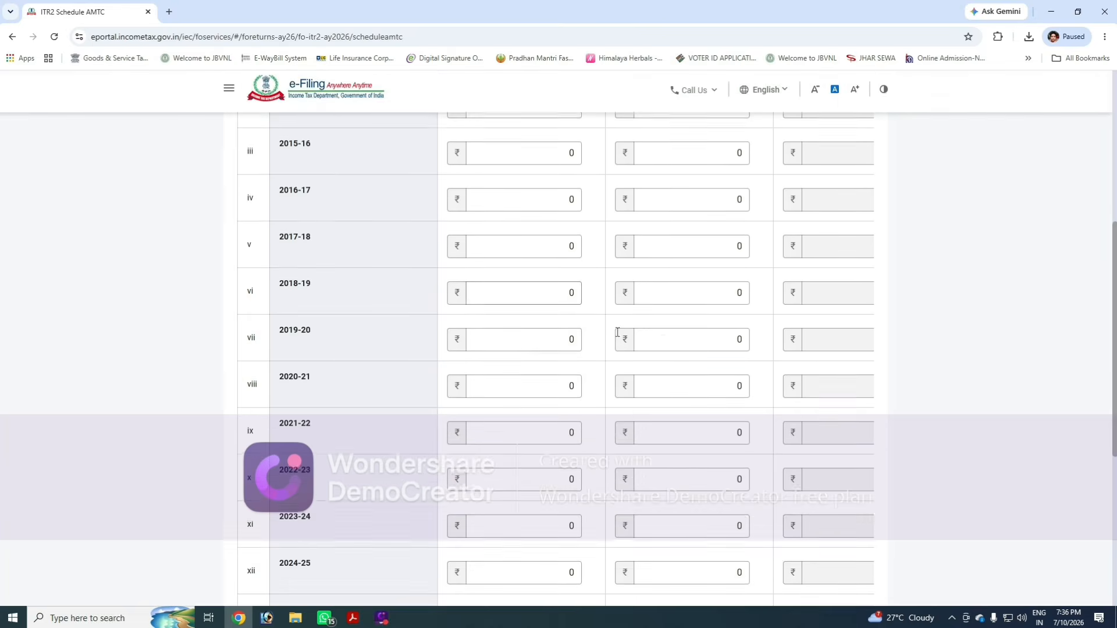
{"action": "scroll", "coordinate": [902, 440], "scroll_direction": "down", "scroll_amount": 10}
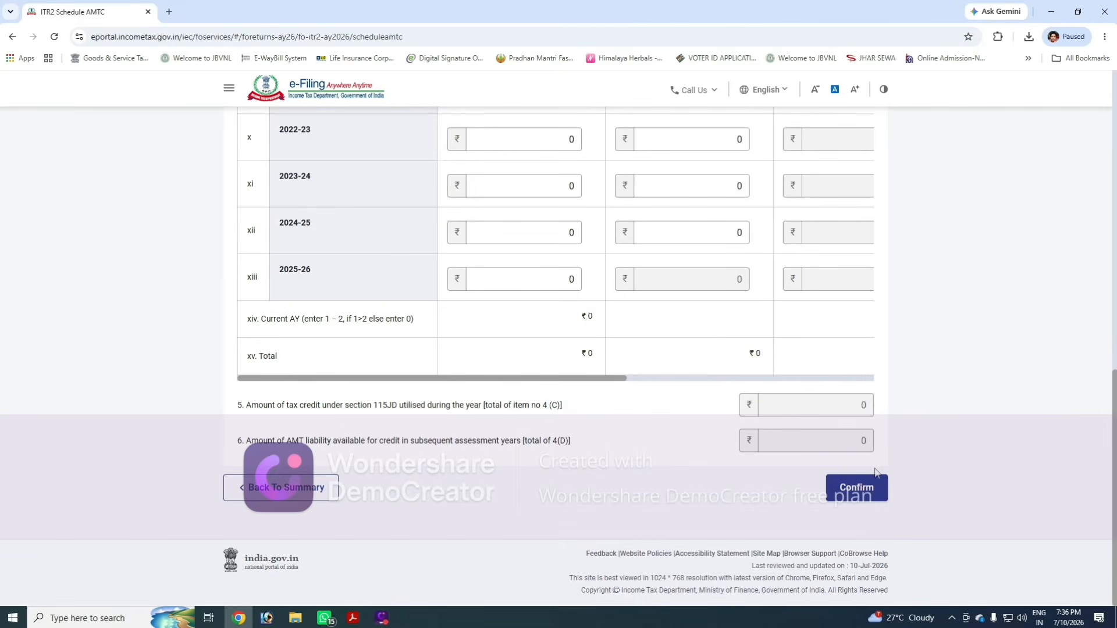
{"action": "scroll", "coordinate": [598, 432], "scroll_direction": "up", "scroll_amount": 10}
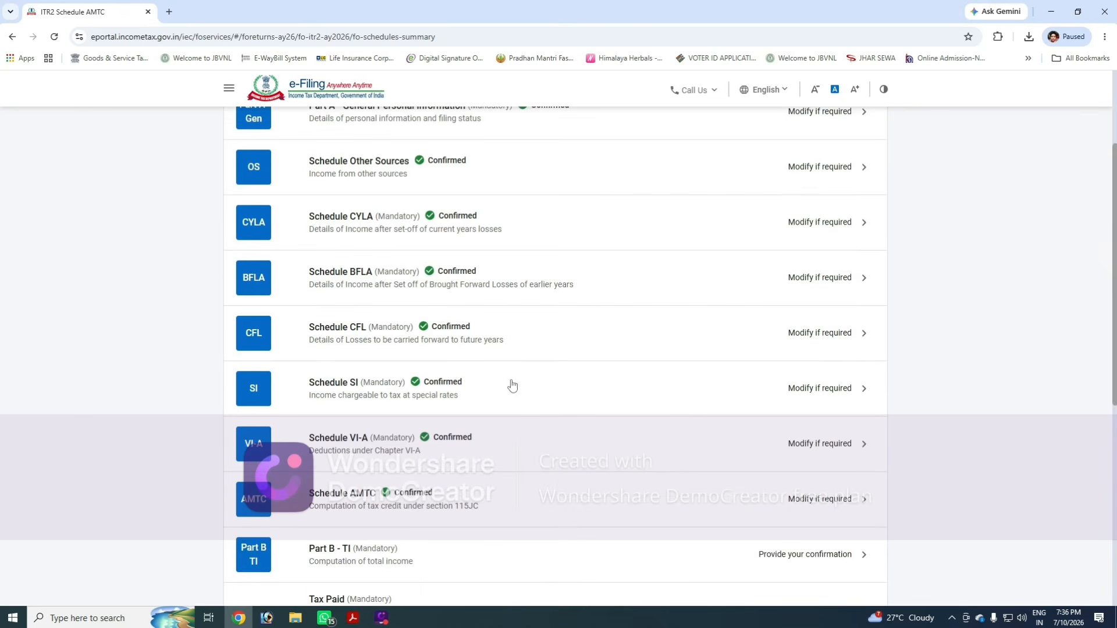
- Open Part B - TI, review the computation of total income, and confirm it
{"action": "scroll", "coordinate": [545, 489], "scroll_direction": "down", "scroll_amount": 3}
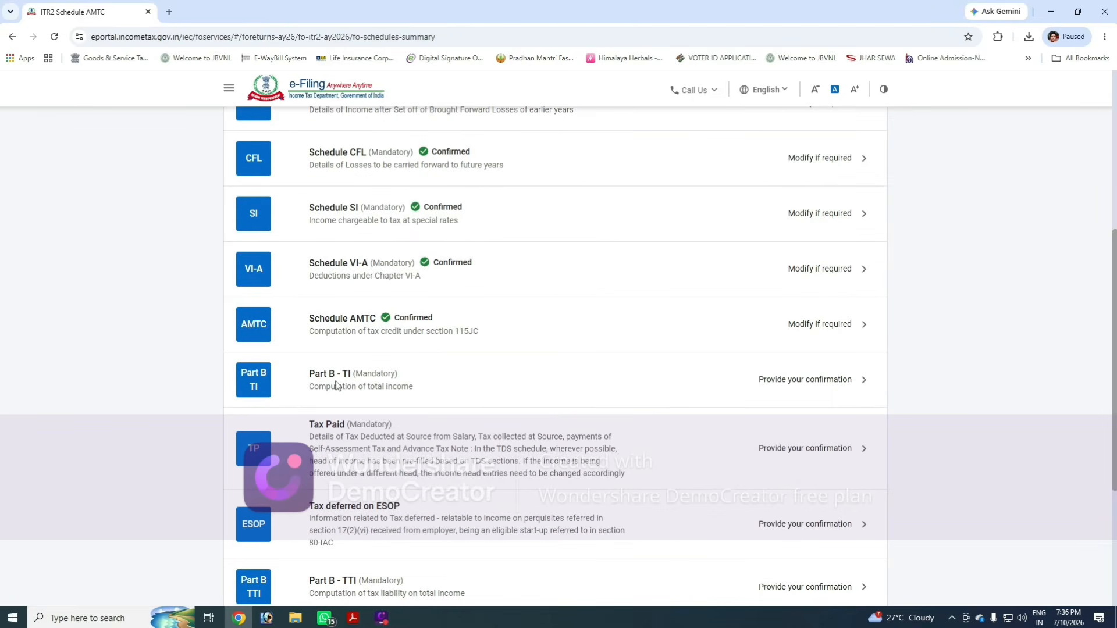
{"action": "left_click", "coordinate": [424, 386]}
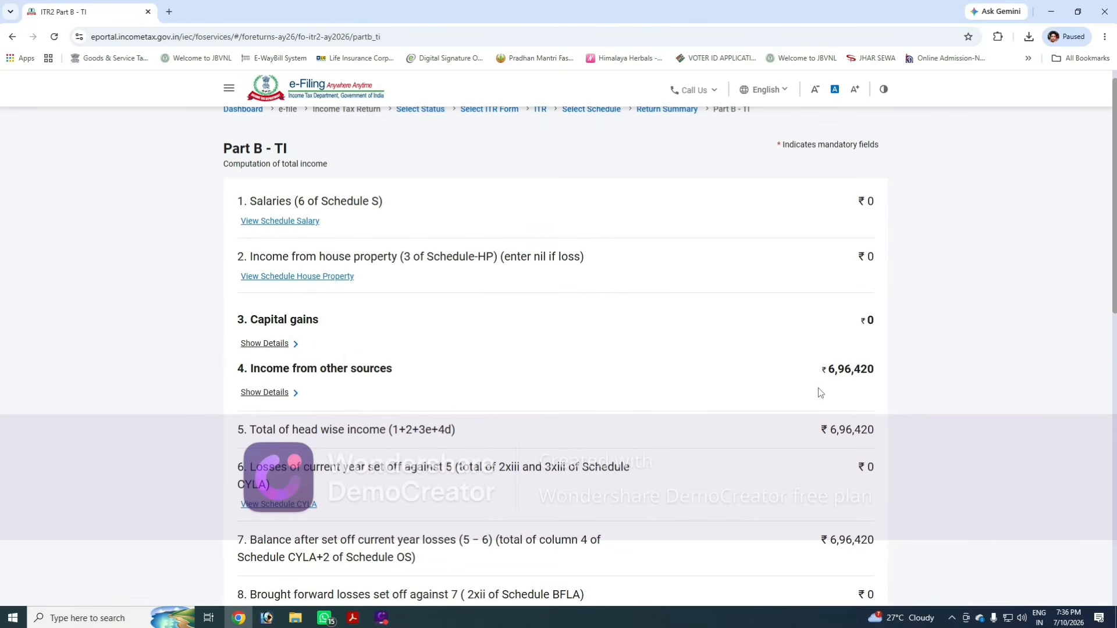
{"action": "scroll", "coordinate": [820, 393], "scroll_direction": "down", "scroll_amount": 12}
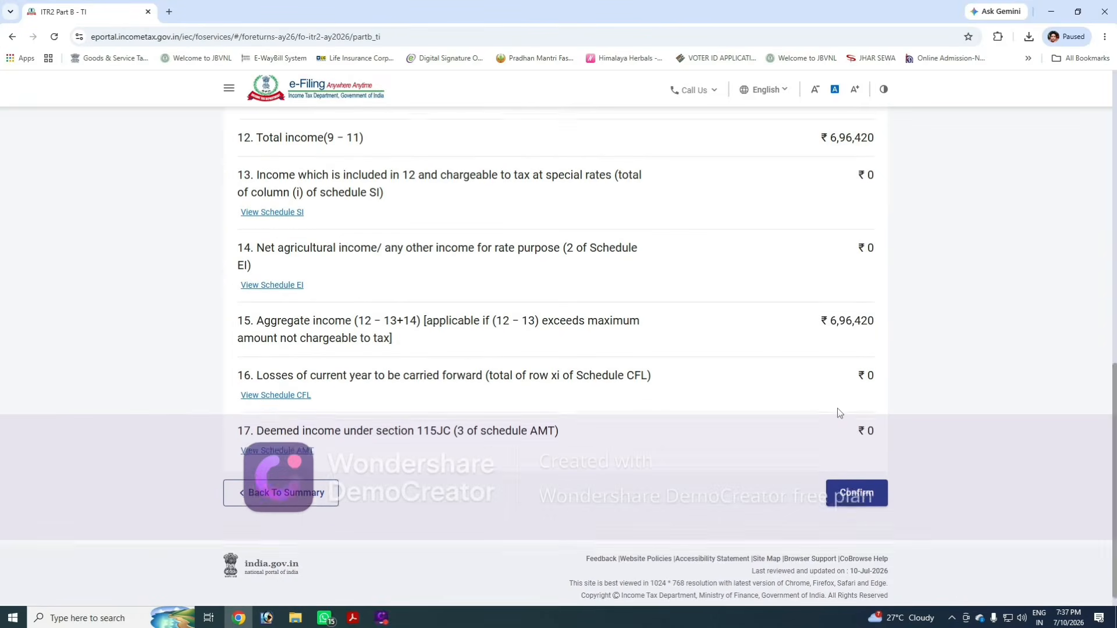
{"action": "scroll", "coordinate": [823, 386], "scroll_direction": "up", "scroll_amount": 3}
{"action": "scroll", "coordinate": [808, 416], "scroll_direction": "down", "scroll_amount": 2}
{"action": "scroll", "coordinate": [809, 408], "scroll_direction": "up", "scroll_amount": 1}
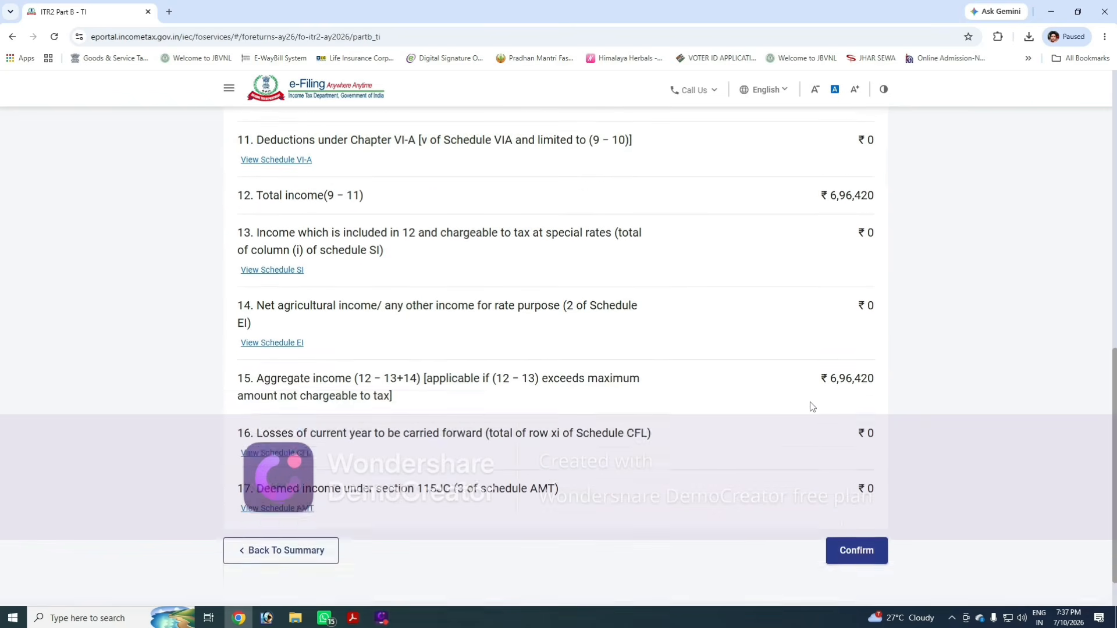
{"action": "scroll", "coordinate": [812, 405], "scroll_direction": "down", "scroll_amount": 2}
{"action": "left_click", "coordinate": [854, 483]}
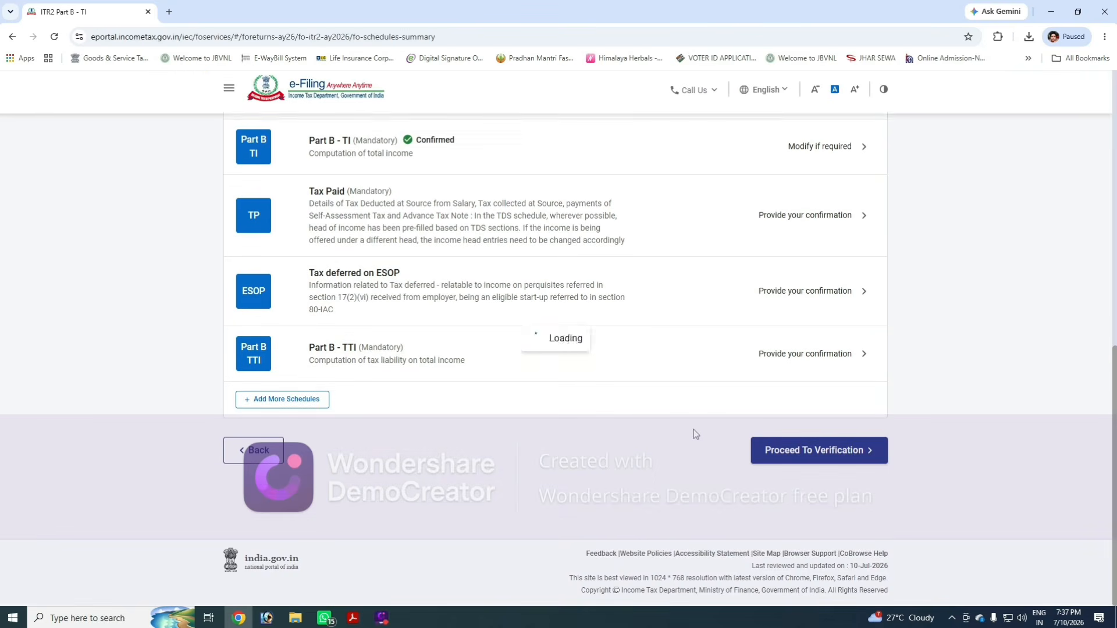
- Open Tax Paid, expand TDS 2, and open the first TDS entry for editing
{"action": "scroll", "coordinate": [502, 379], "scroll_direction": "up", "scroll_amount": 2}
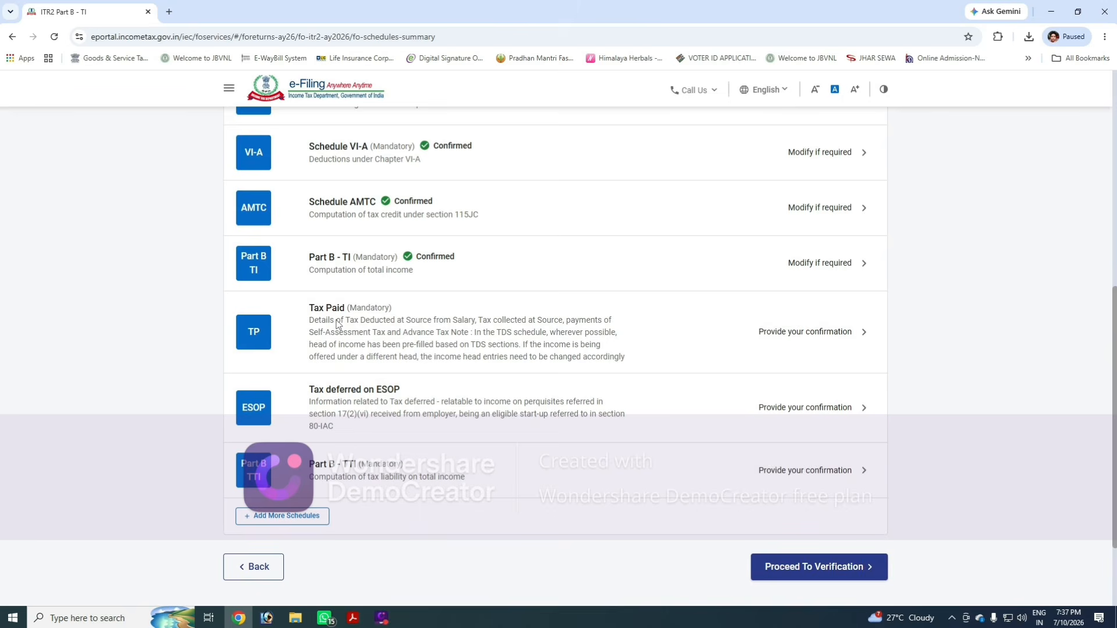
{"action": "left_click", "coordinate": [391, 320]}
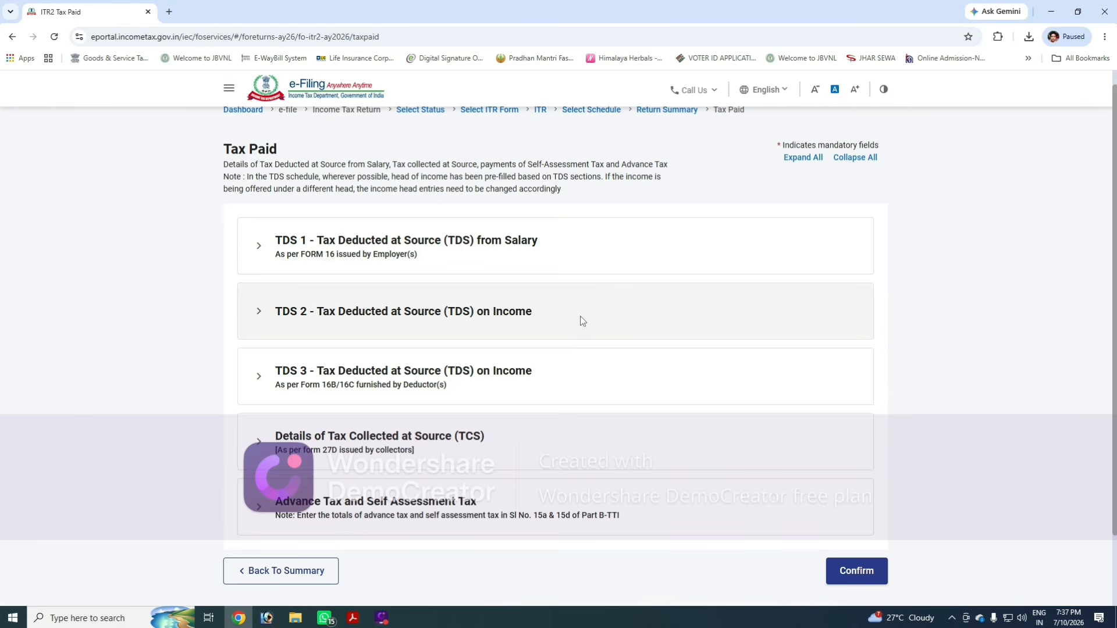
{"action": "left_click", "coordinate": [529, 318]}
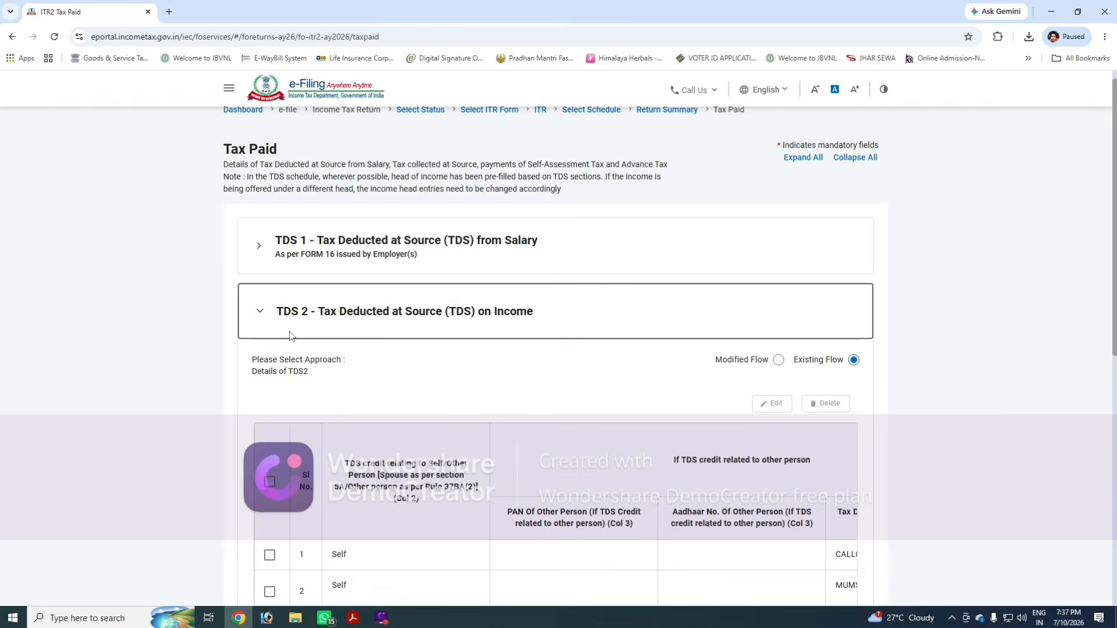
{"action": "scroll", "coordinate": [414, 326], "scroll_direction": "down", "scroll_amount": 2}
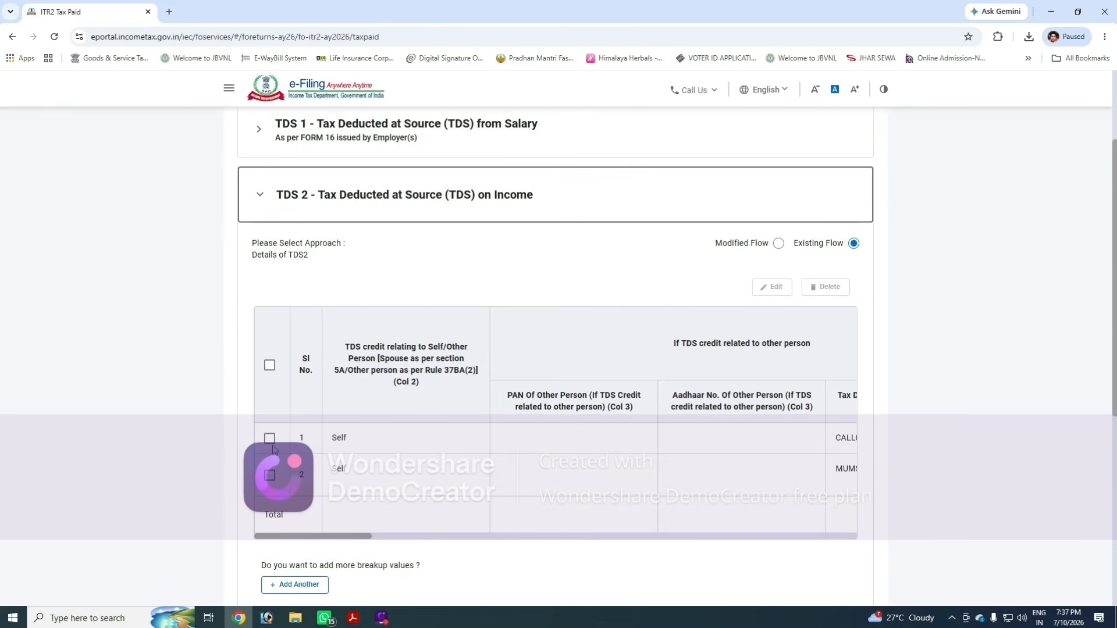
{"action": "mouse_move", "coordinate": [298, 536]}
{"action": "left_mouse_down"}
{"action": "mouse_move", "coordinate": [749, 537]}
{"action": "mouse_move", "coordinate": [292, 544]}
{"action": "left_mouse_up"}
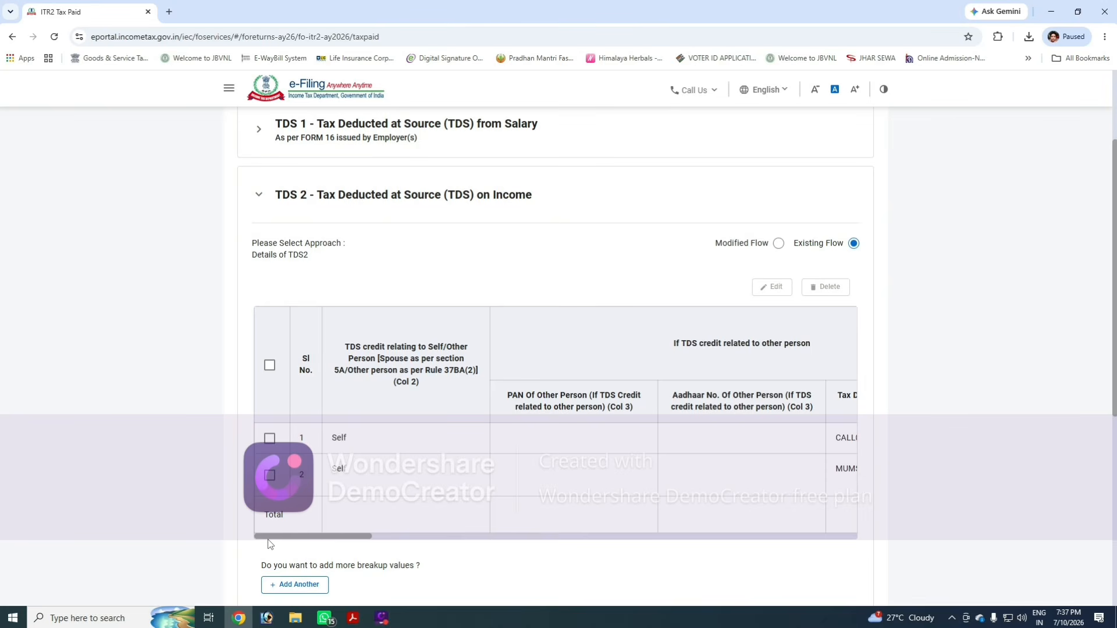
{"action": "left_click", "coordinate": [269, 439]}
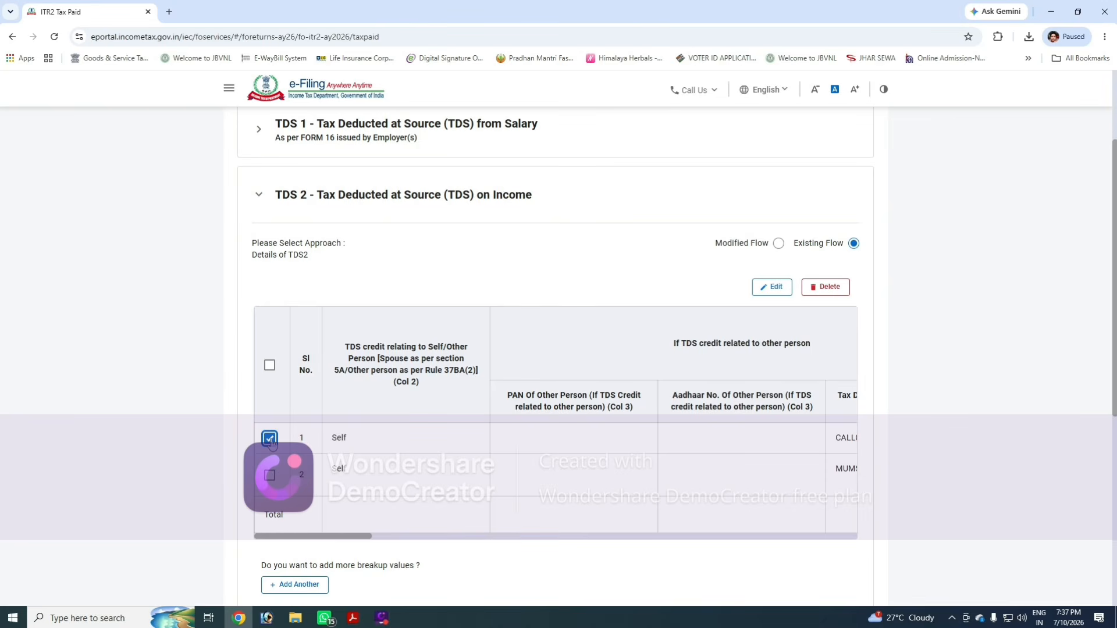
{"action": "left_click", "coordinate": [774, 288]}
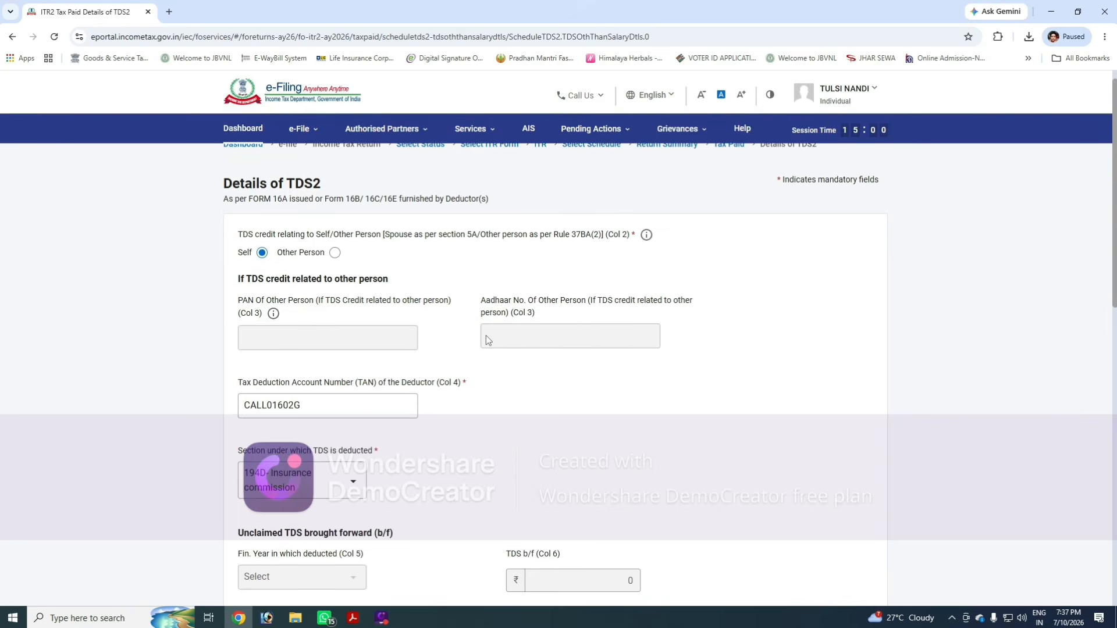
- Compare the entry's deductor TAN and TDS deducted with the matching deductor row in the Form 26AS PDF
{"action": "scroll", "coordinate": [486, 335], "scroll_direction": "down", "scroll_amount": 3}
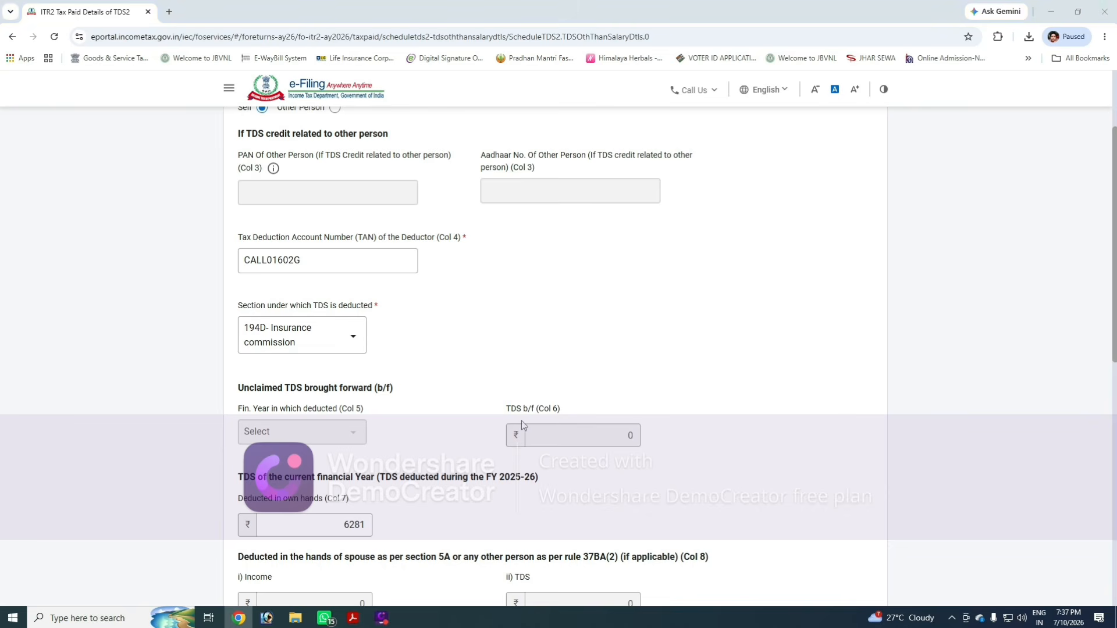
{"action": "key", "text": "alt+Tab"}
{"action": "key", "text": "ctrl+shift+Tab"}
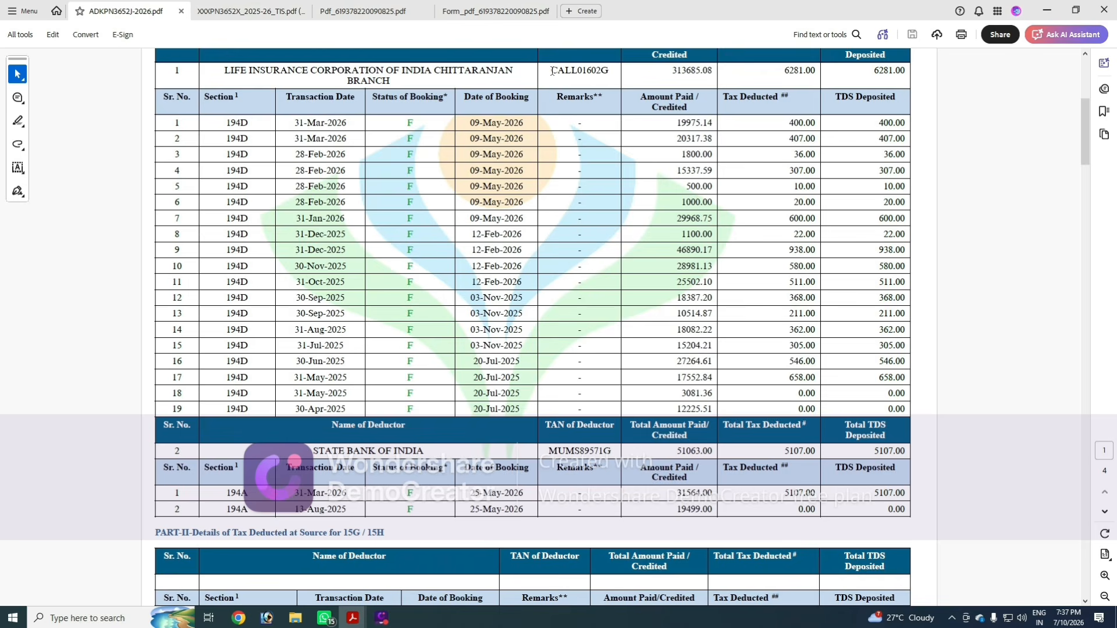
{"action": "left_click_drag", "start_coordinate": [552, 71], "coordinate": [611, 72]}
{"action": "key", "text": "alt+Tab"}
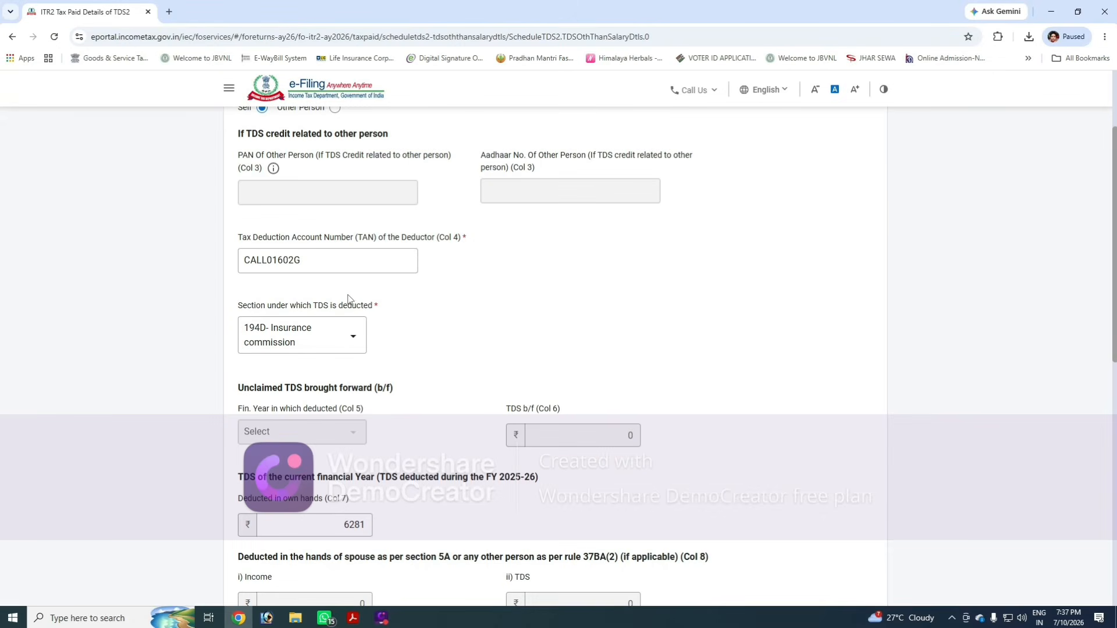
{"action": "key", "text": "alt+Tab"}
{"action": "left_click", "coordinate": [568, 88]}
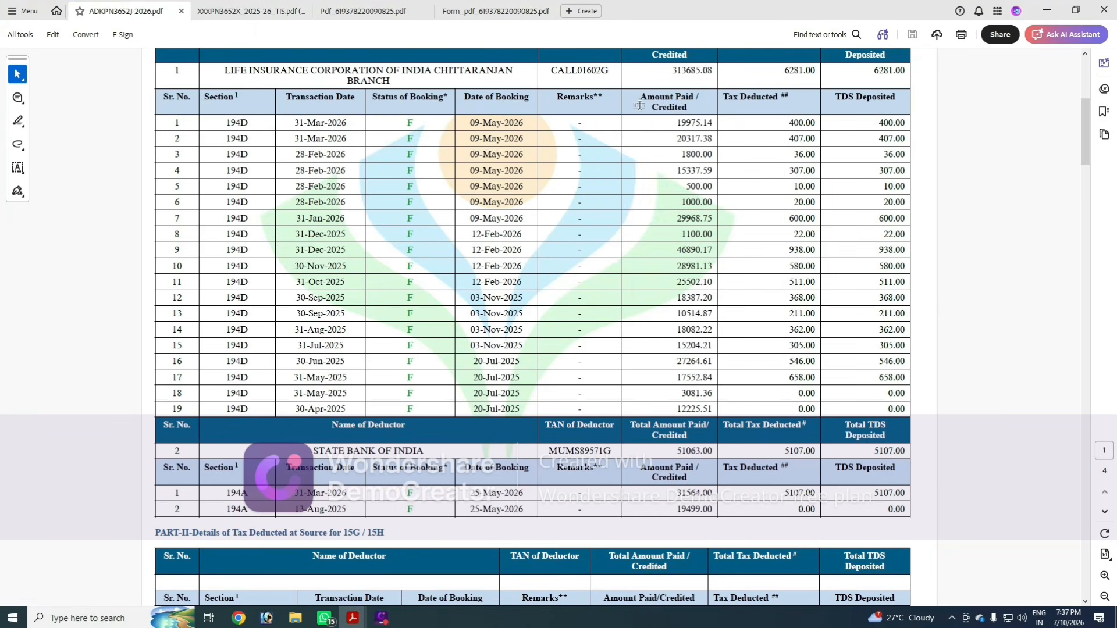
{"action": "key", "text": "alt+Tab"}
{"action": "key", "text": "alt+Tab"}
{"action": "key", "text": "alt+Tab"}
- Check the entry's claimed TDS and gross amount against the deductor totals in the Form 26AS PDF
{"action": "scroll", "coordinate": [471, 317], "scroll_direction": "down", "scroll_amount": 7}
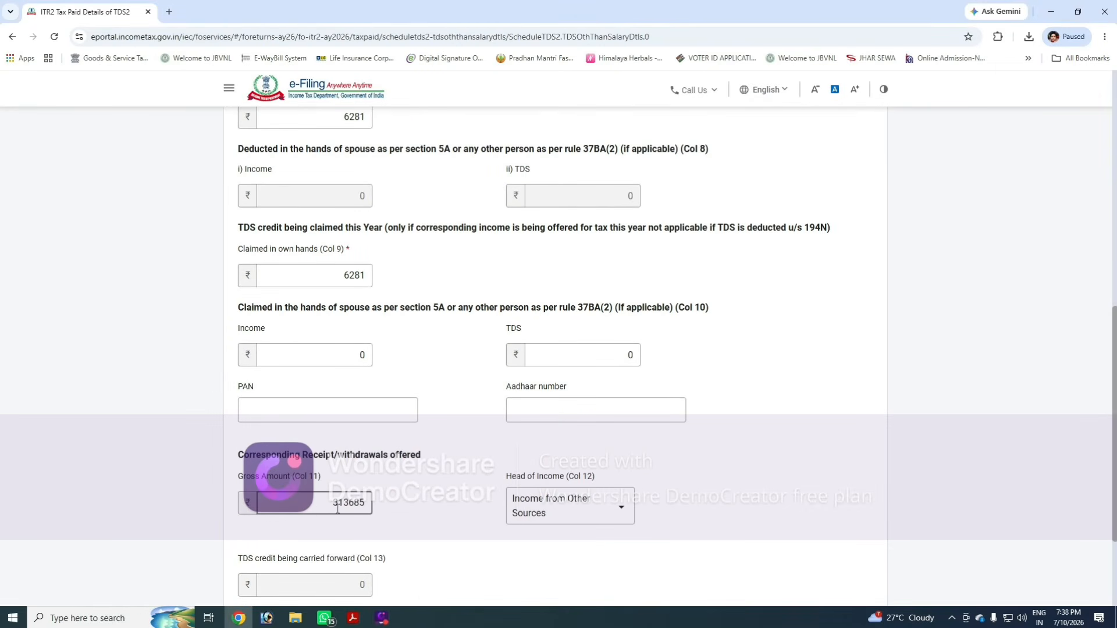
{"action": "key", "text": "alt+Tab"}
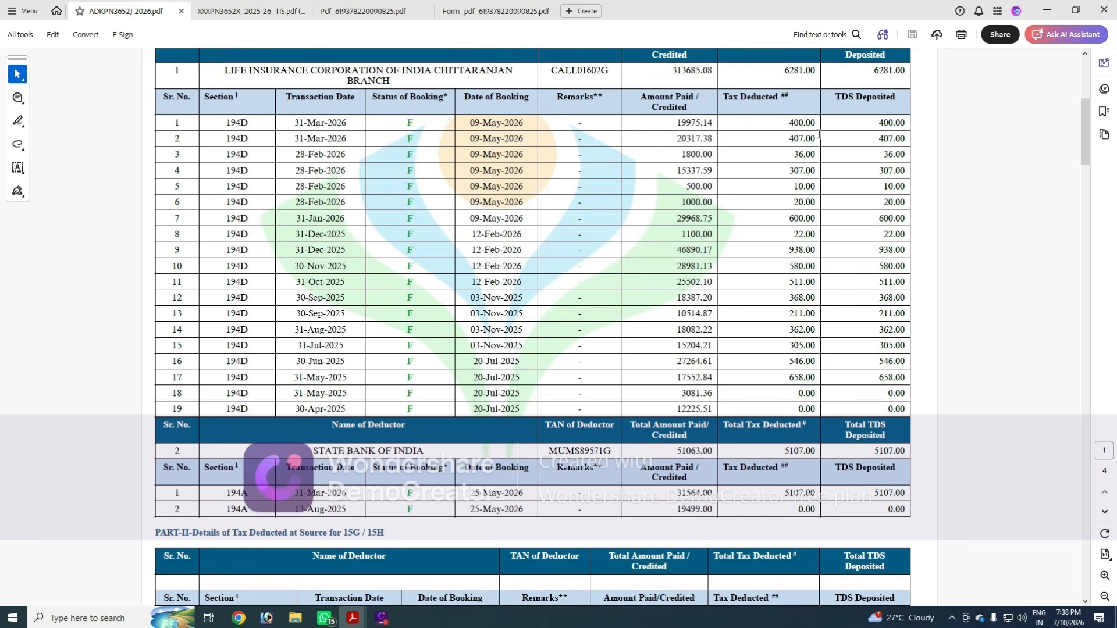
{"action": "left_click_drag", "start_coordinate": [782, 73], "coordinate": [811, 73]}
{"action": "left_click", "coordinate": [741, 85]}
{"action": "key", "text": "alt+Tab"}
{"action": "scroll", "coordinate": [374, 289], "scroll_direction": "up", "scroll_amount": 2}
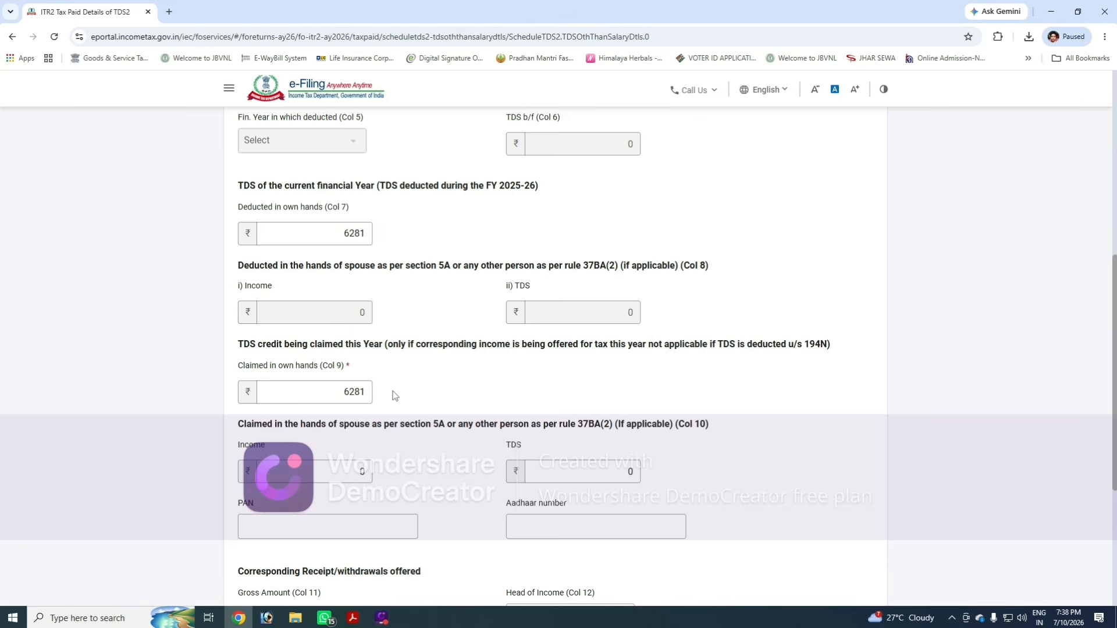
{"action": "scroll", "coordinate": [395, 395], "scroll_direction": "down", "scroll_amount": 2}
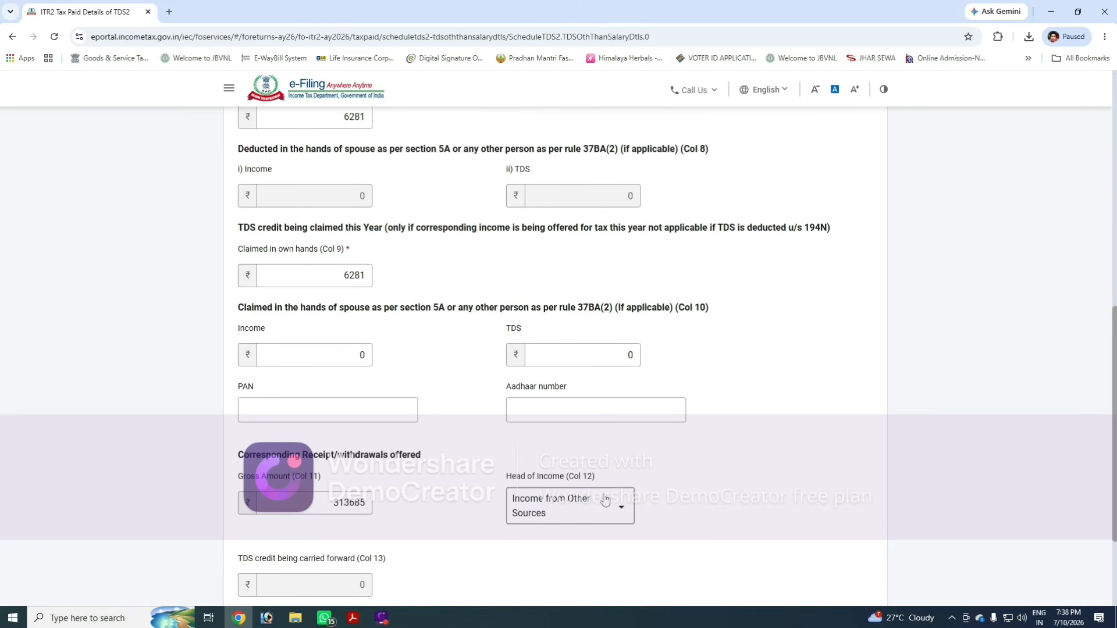
- Set the first TDS entry's head of income to Income from Other Sources and save the entry
{"action": "scroll", "coordinate": [668, 469], "scroll_direction": "down", "scroll_amount": 2}
{"action": "left_click_drag", "start_coordinate": [506, 360], "coordinate": [563, 361]}
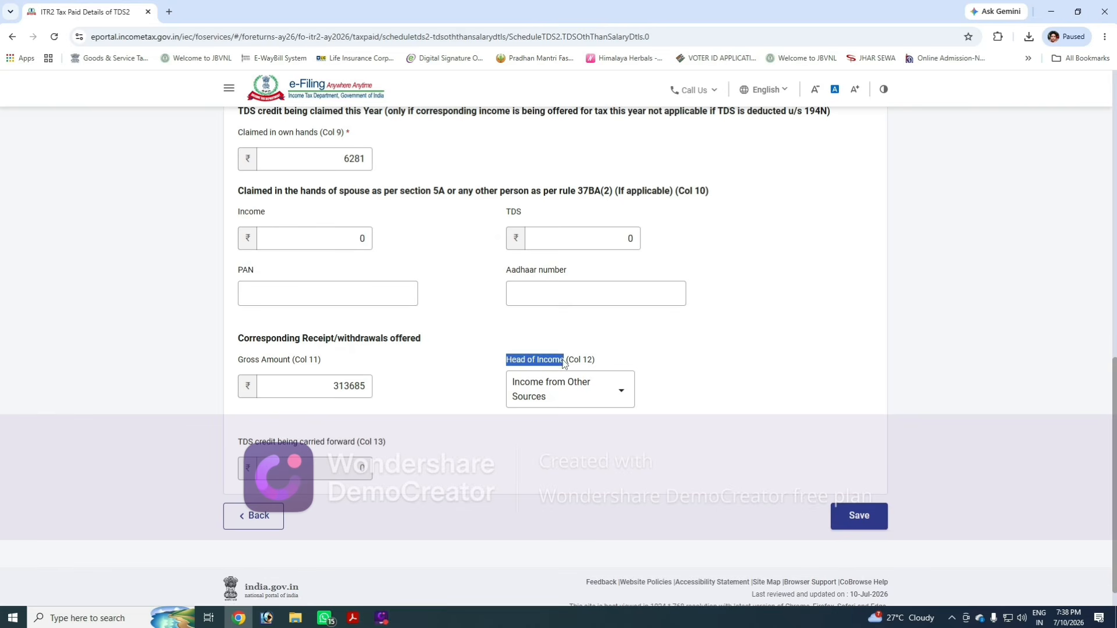
{"action": "left_click", "coordinate": [605, 352]}
{"action": "left_click", "coordinate": [596, 391]}
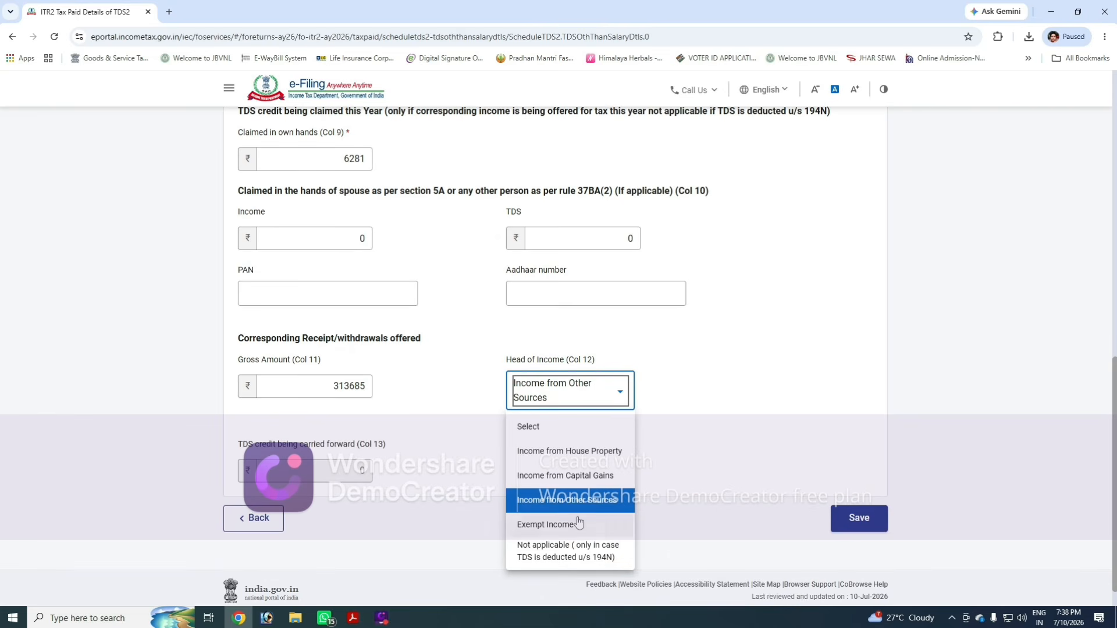
{"action": "left_click", "coordinate": [592, 503]}
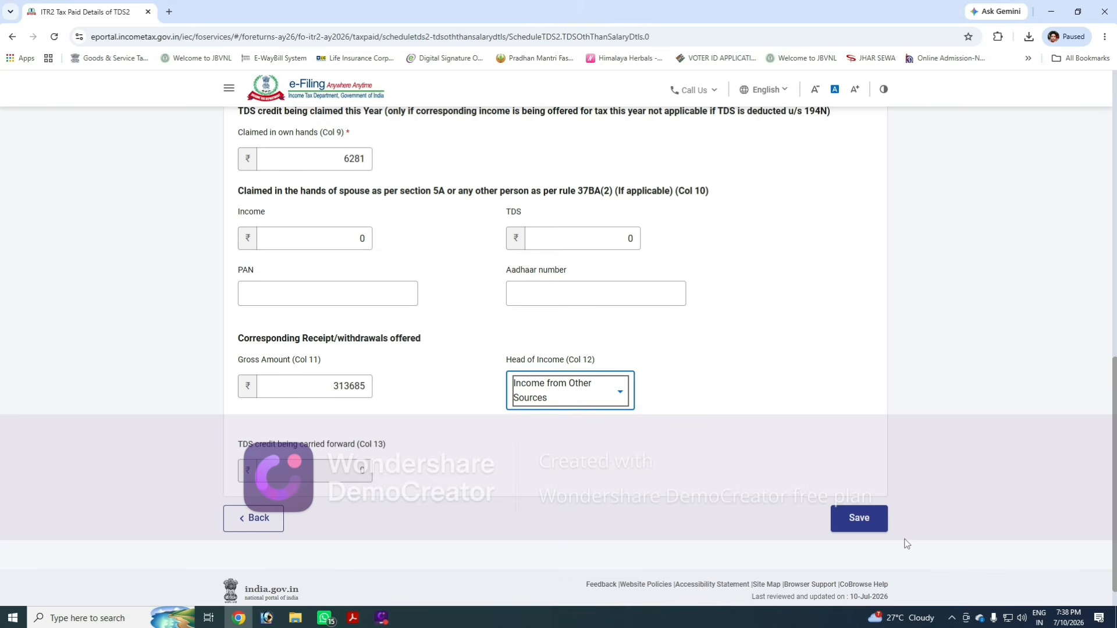
{"action": "left_click", "coordinate": [859, 518]}
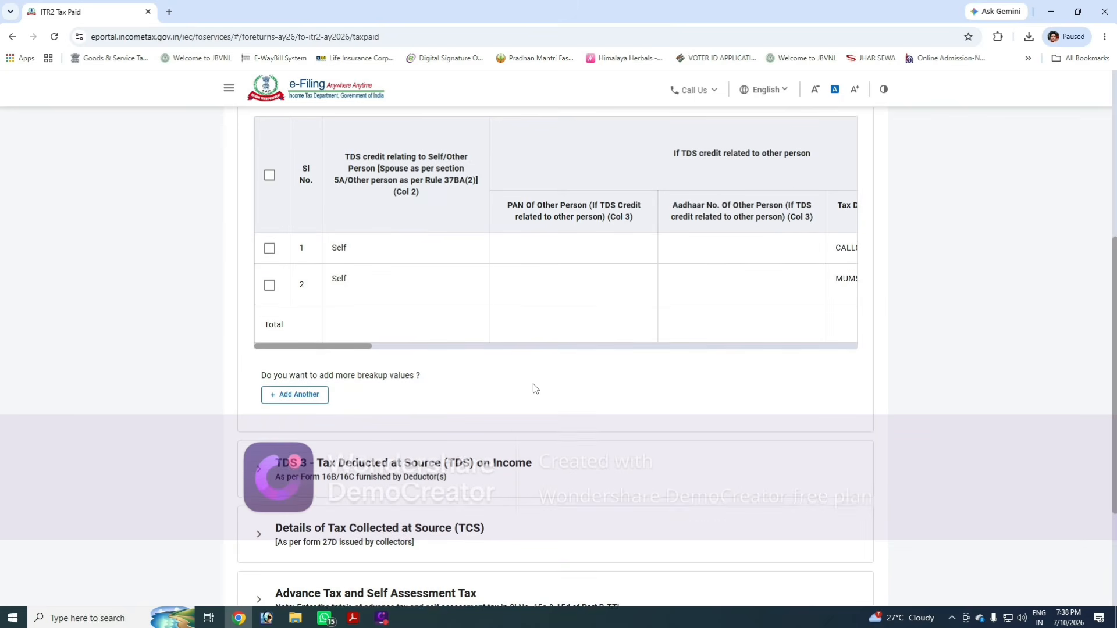
- Select the second TDS entry in TDS 2 and open it for editing
{"action": "left_click", "coordinate": [270, 285]}
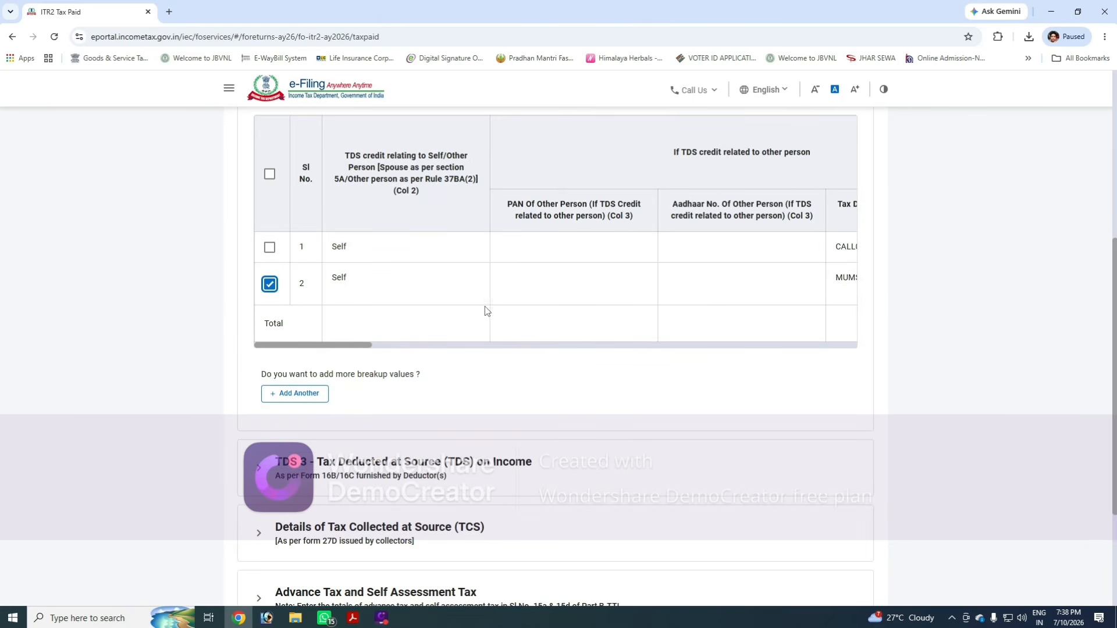
{"action": "scroll", "coordinate": [587, 313], "scroll_direction": "up", "scroll_amount": 1}
{"action": "left_click", "coordinate": [771, 155]}
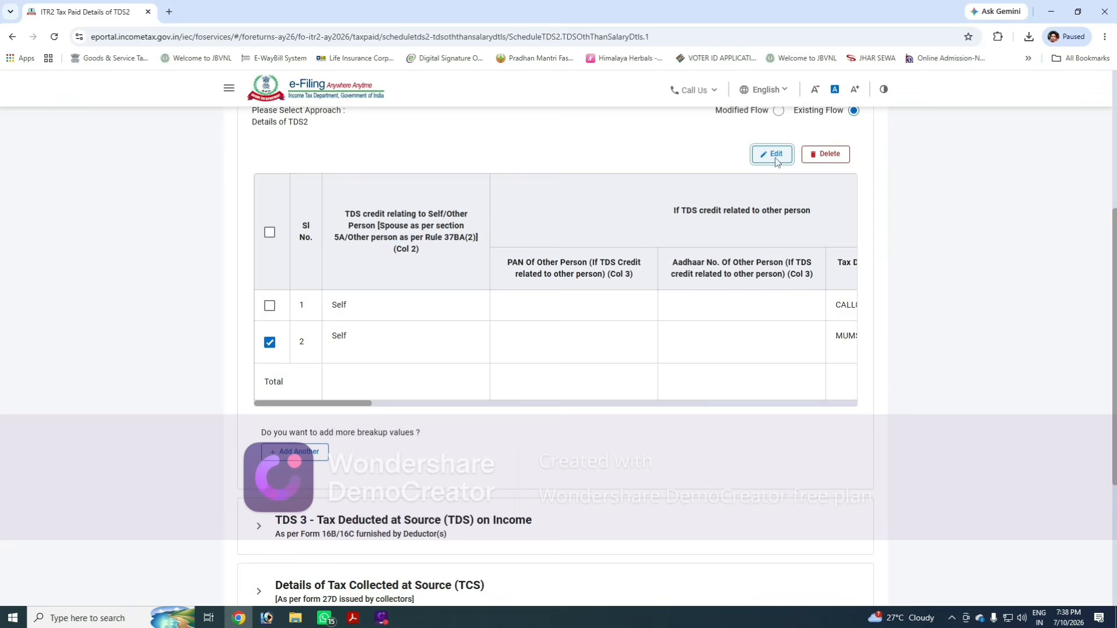
{"action": "scroll", "coordinate": [439, 425], "scroll_direction": "down", "scroll_amount": 3}
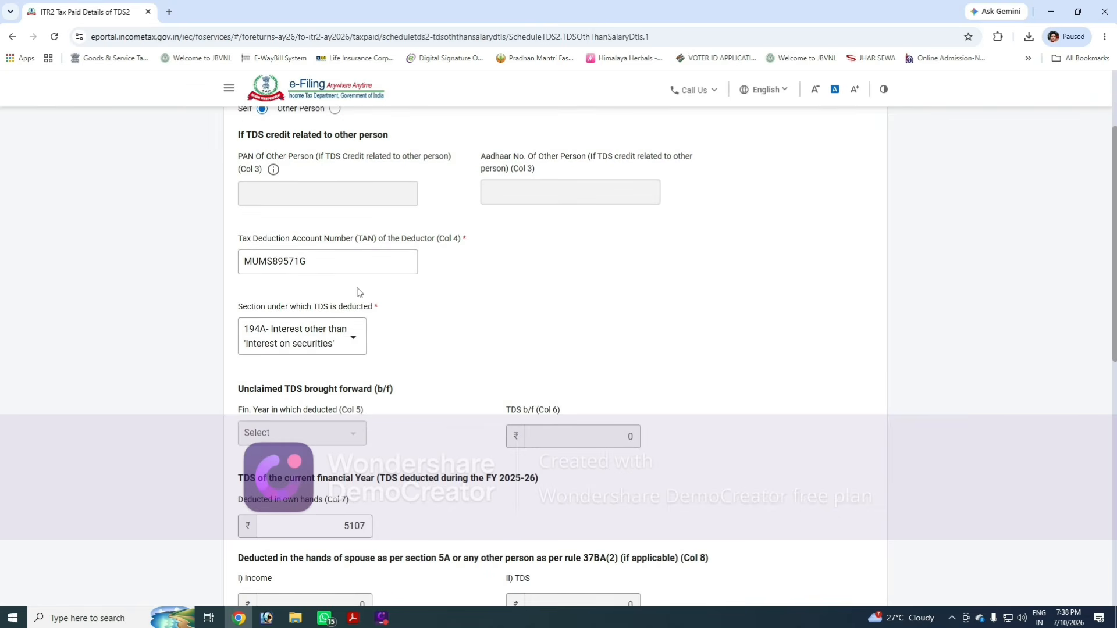
- Compare the second entry's TAN, TDS deducted and gross amount with the State Bank of India row in the Form 26AS PDF
{"action": "key", "text": "alt+Tab"}
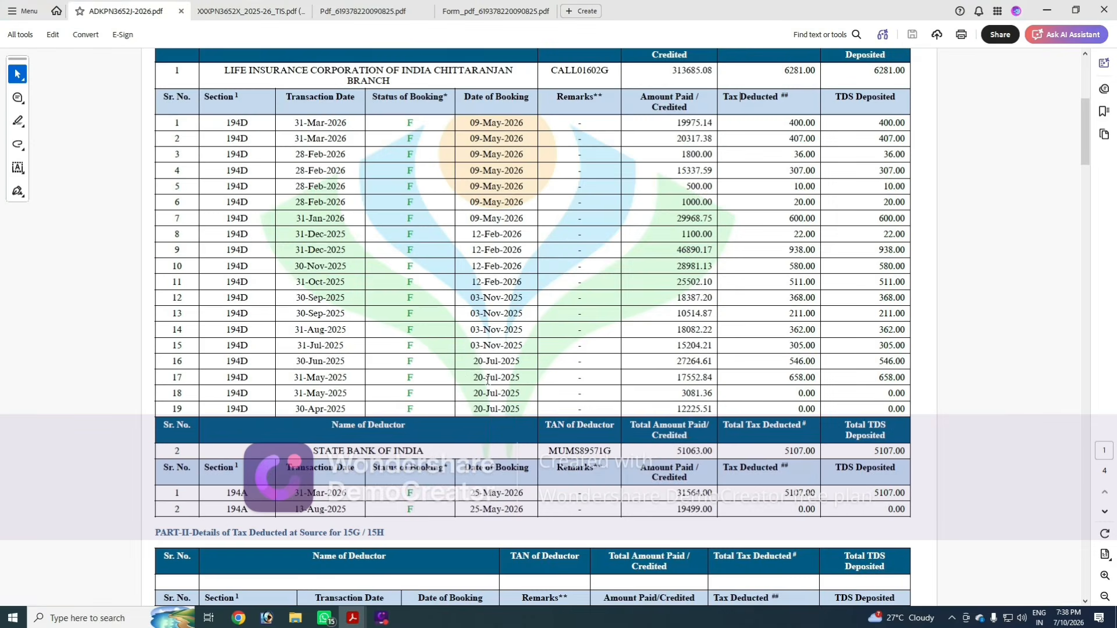
{"action": "scroll", "coordinate": [588, 375], "scroll_direction": "down", "scroll_amount": 4}
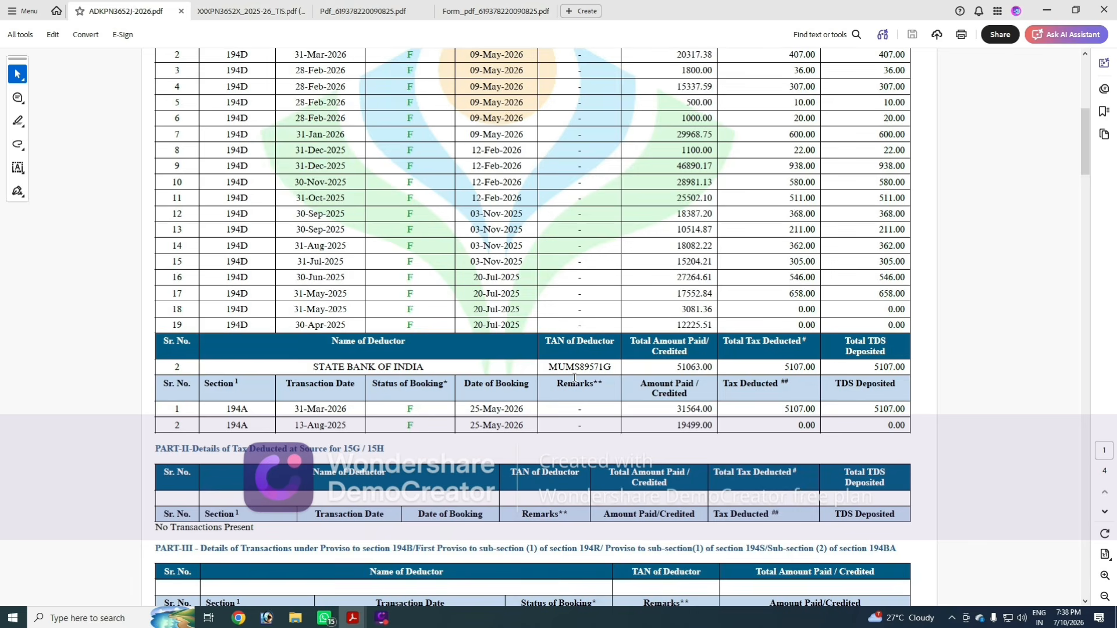
{"action": "key", "text": "alt+Tab"}
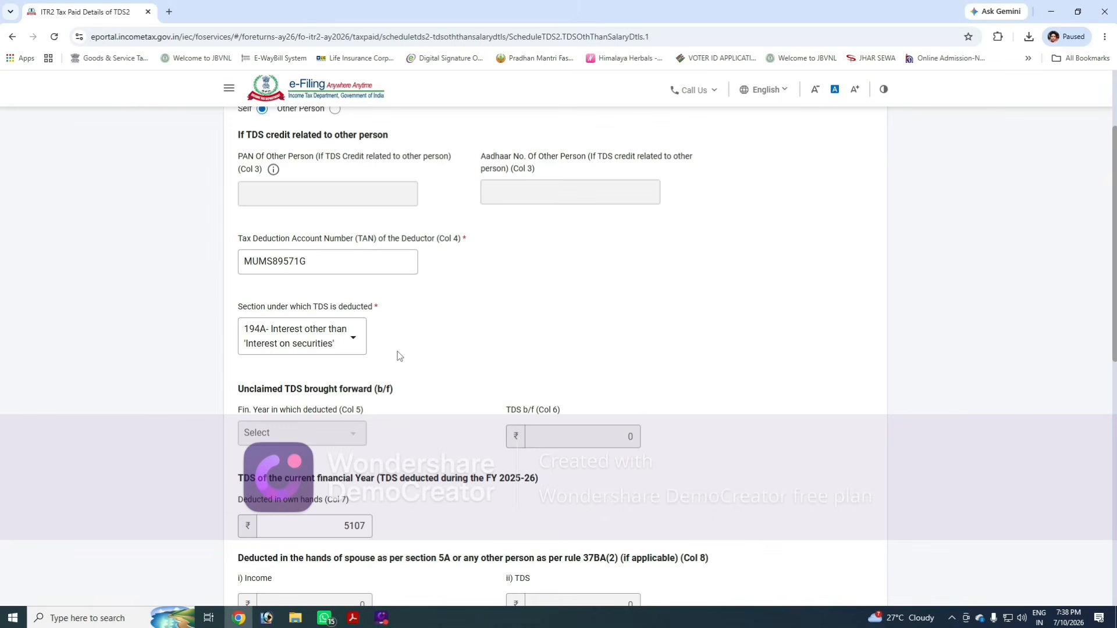
{"action": "scroll", "coordinate": [417, 347], "scroll_direction": "down", "scroll_amount": 4}
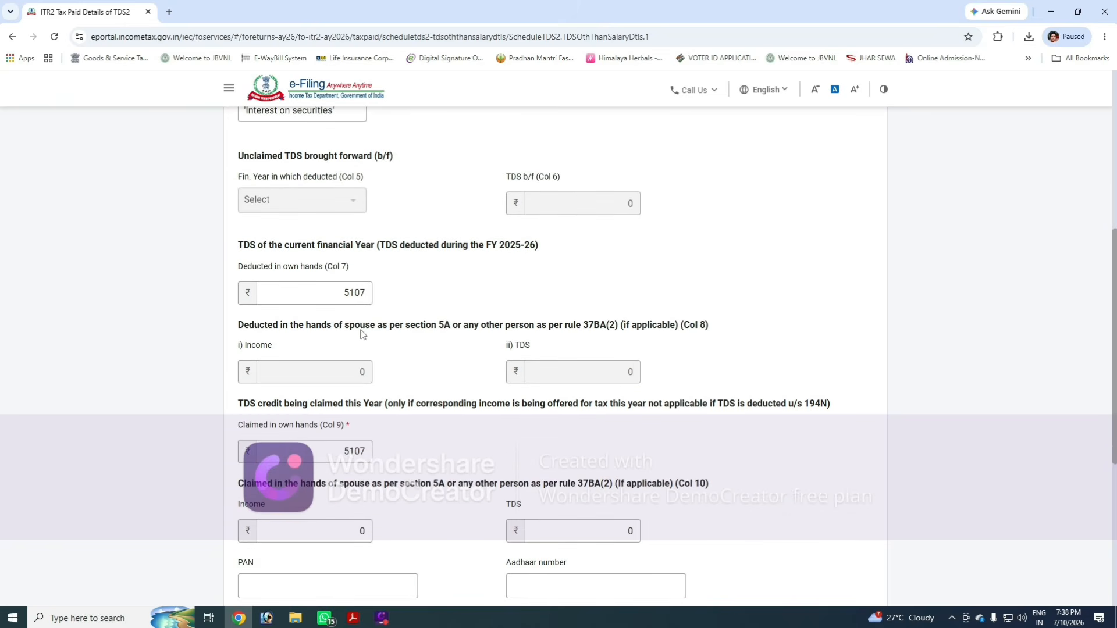
{"action": "key", "text": "alt+Tab"}
{"action": "key", "text": "alt+Tab"}
{"action": "scroll", "coordinate": [480, 389], "scroll_direction": "down", "scroll_amount": 6}
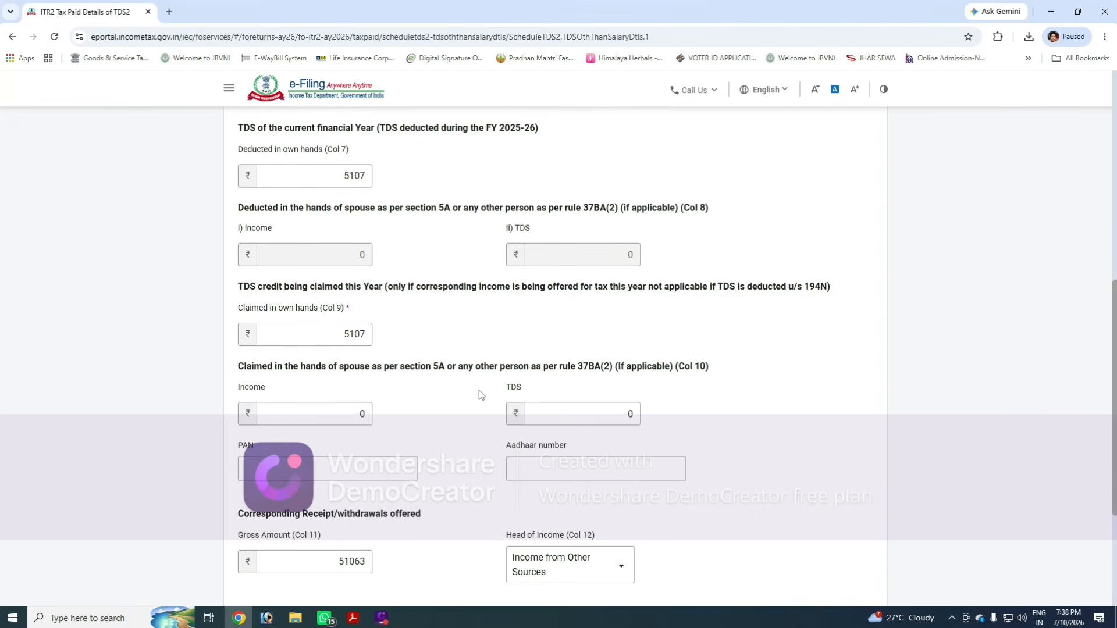
{"action": "key", "text": "alt+Tab"}
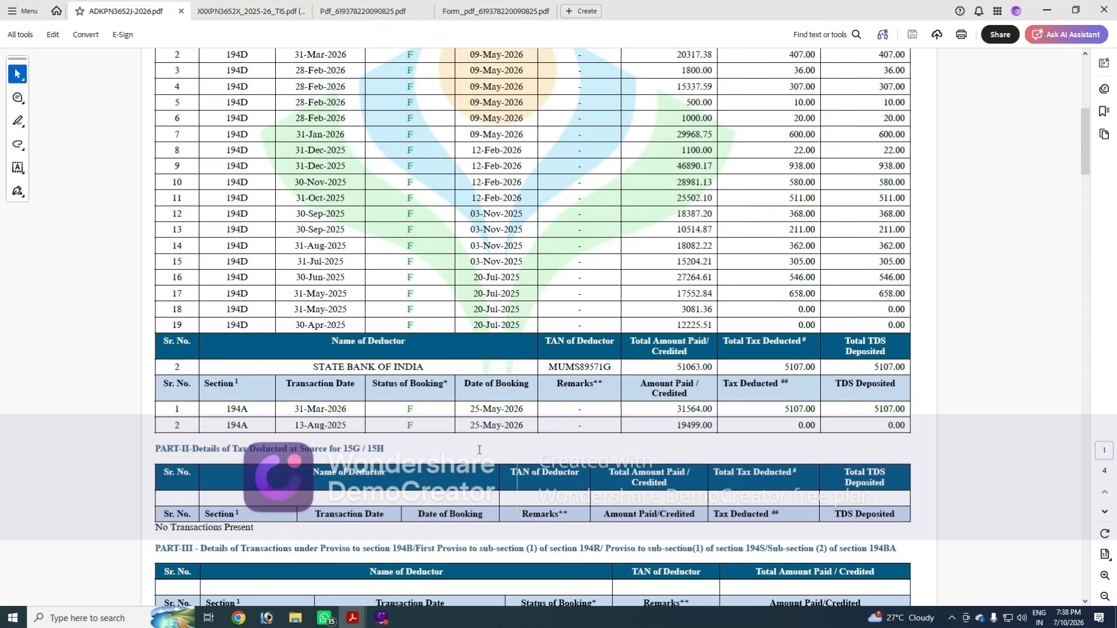
{"action": "key", "text": "alt+Tab"}
{"action": "scroll", "coordinate": [666, 394], "scroll_direction": "up", "scroll_amount": 2}
{"action": "scroll", "coordinate": [686, 442], "scroll_direction": "down", "scroll_amount": 3}
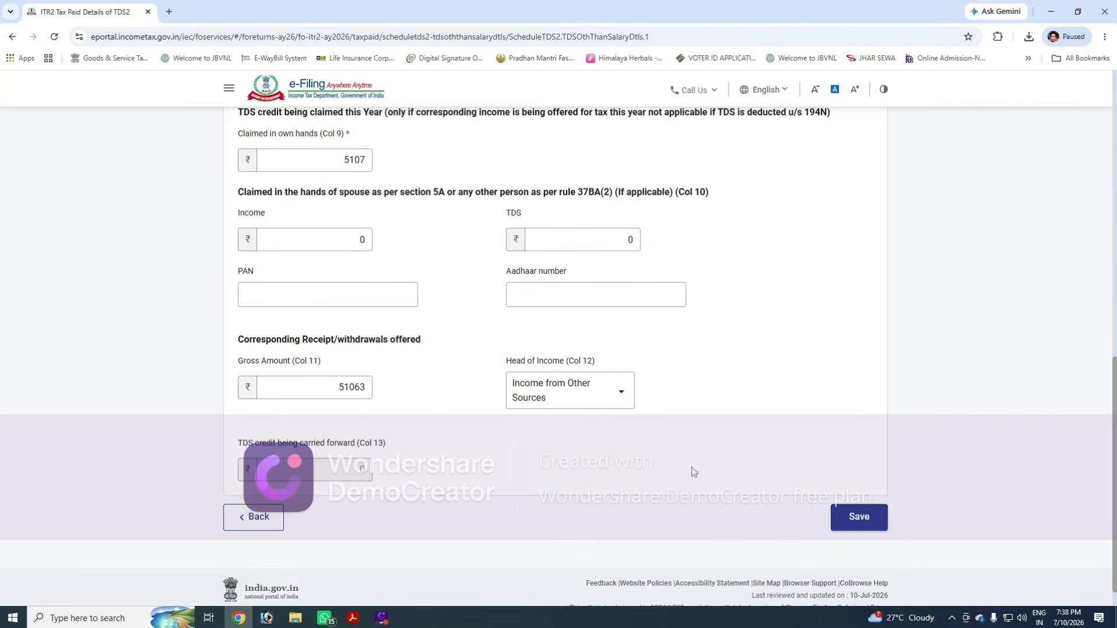
- Save the second TDS entry, review the TDS 3, TCS and advance tax sections, and confirm the Tax Paid schedule
{"action": "left_click", "coordinate": [860, 519]}
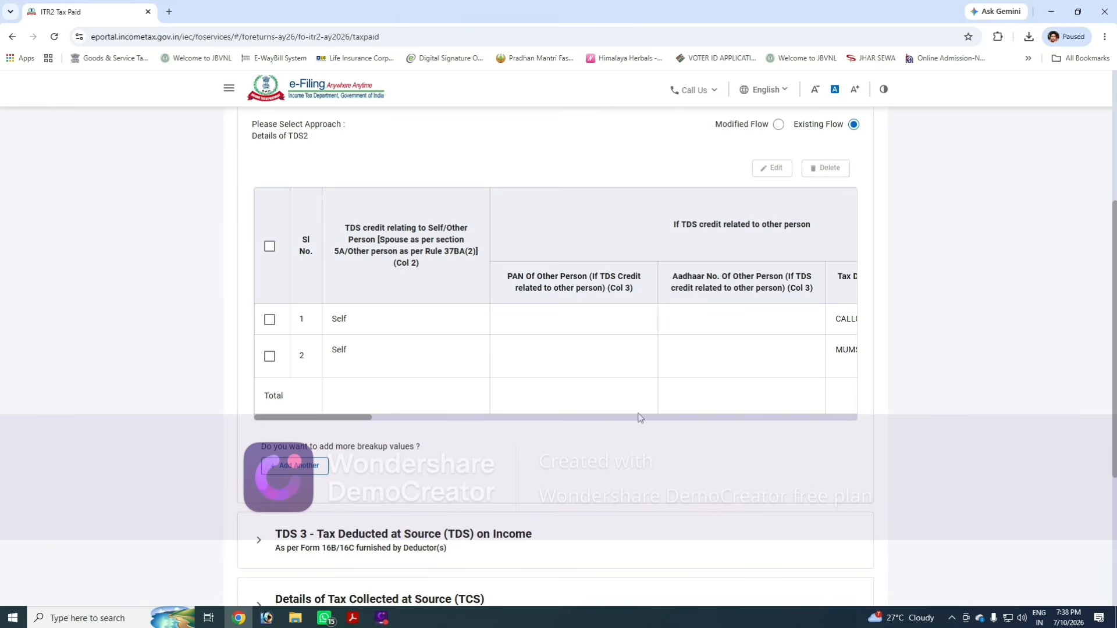
{"action": "scroll", "coordinate": [638, 418], "scroll_direction": "down", "scroll_amount": 4}
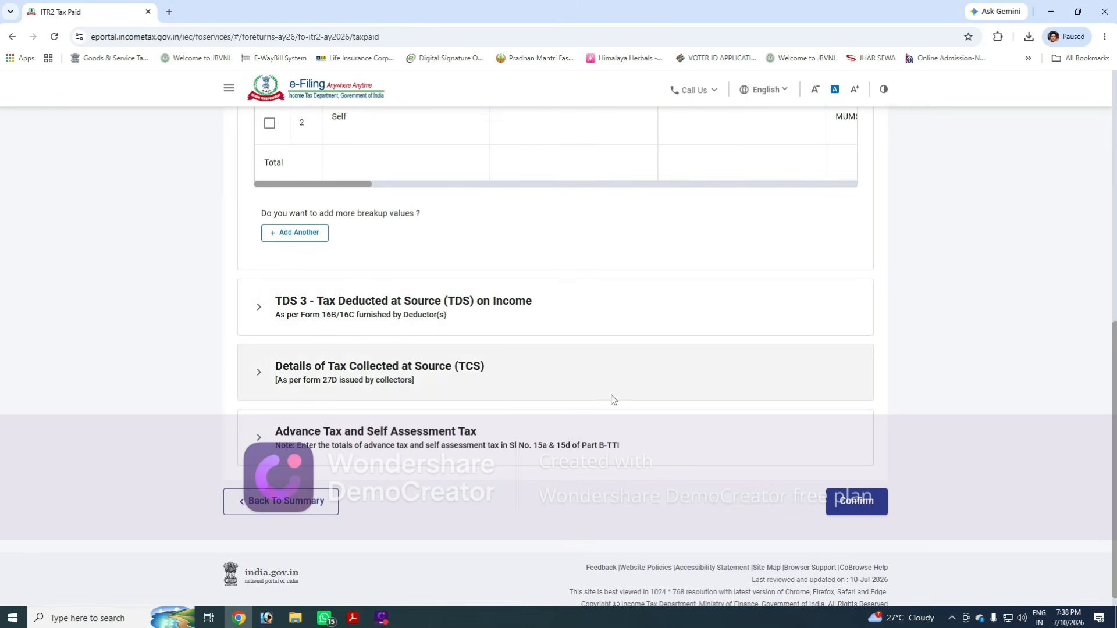
{"action": "left_click", "coordinate": [593, 322]}
{"action": "left_click", "coordinate": [585, 454]}
{"action": "scroll", "coordinate": [567, 425], "scroll_direction": "down", "scroll_amount": 3}
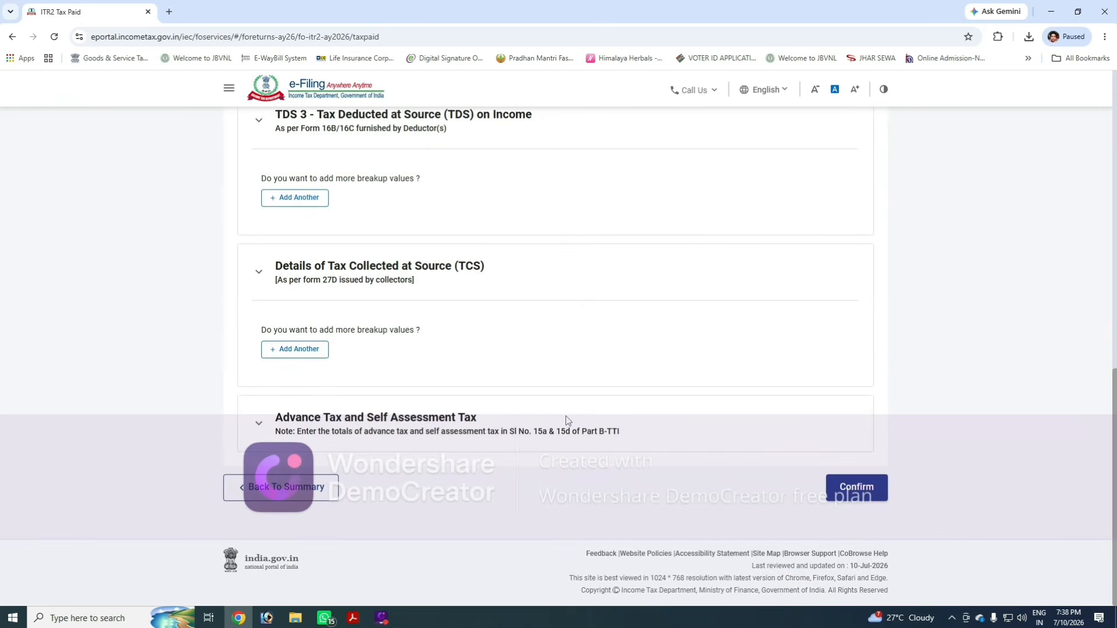
{"action": "left_click", "coordinate": [588, 429]}
{"action": "left_click", "coordinate": [850, 489]}
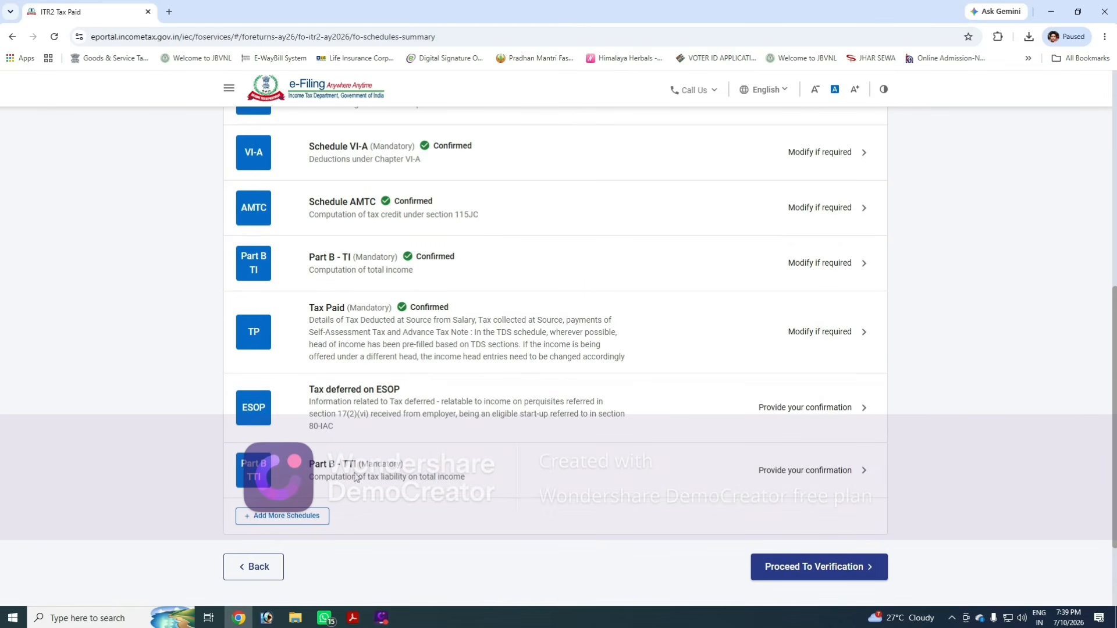
- Open Part B - TTI, review the tax liability, taxes paid and refund figures, and confirm it
{"action": "left_click", "coordinate": [384, 476]}
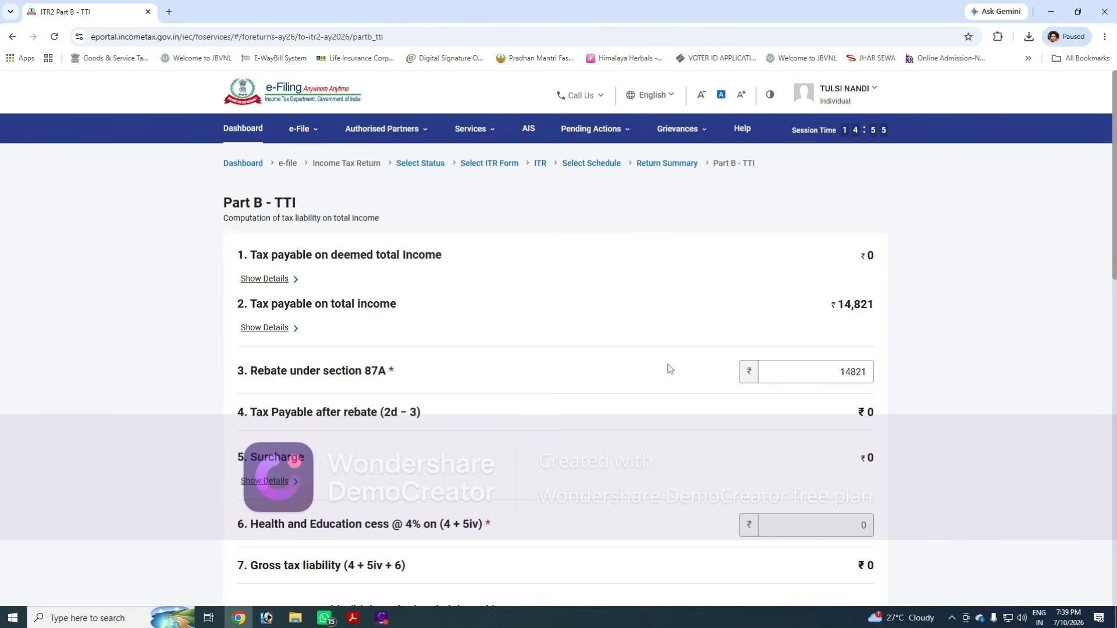
{"action": "scroll", "coordinate": [671, 368], "scroll_direction": "down", "scroll_amount": 4}
{"action": "scroll", "coordinate": [673, 369], "scroll_direction": "up", "scroll_amount": 4}
{"action": "left_click_drag", "start_coordinate": [840, 305], "coordinate": [874, 307]}
{"action": "left_click", "coordinate": [863, 327]}
{"action": "scroll", "coordinate": [870, 233], "scroll_direction": "down", "scroll_amount": 2}
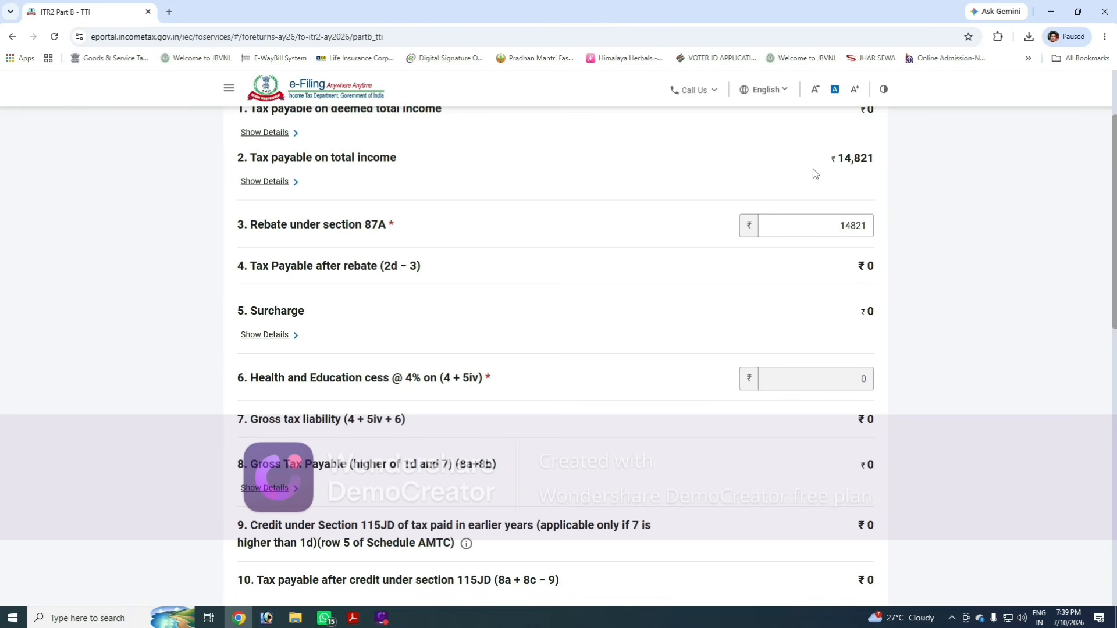
{"action": "scroll", "coordinate": [876, 274], "scroll_direction": "down", "scroll_amount": 8}
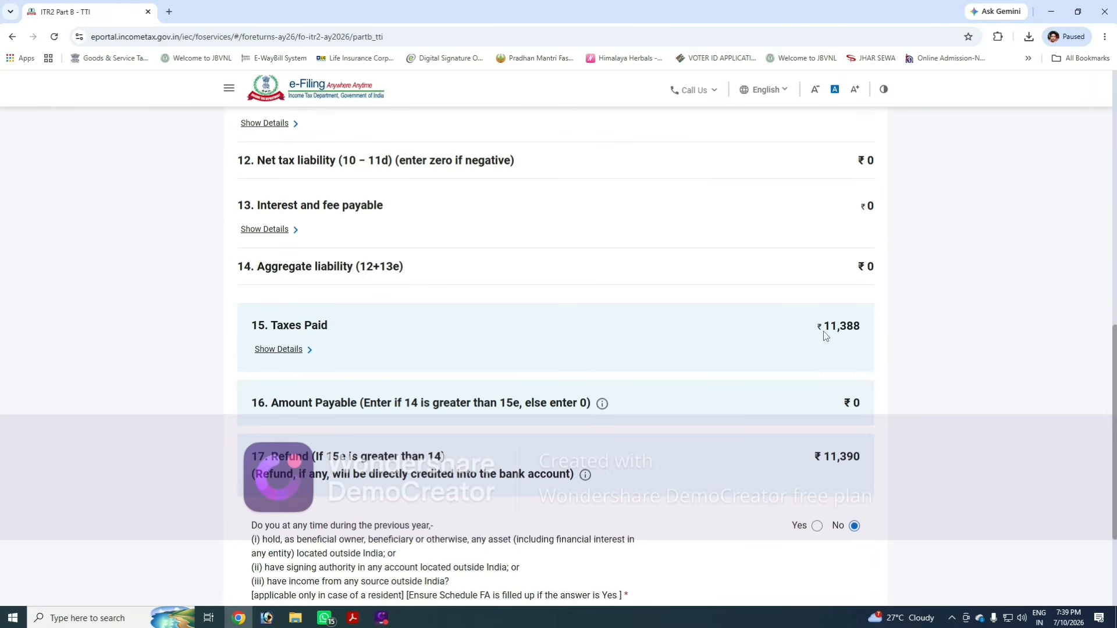
{"action": "left_click_drag", "start_coordinate": [823, 331], "coordinate": [864, 333]}
{"action": "left_click", "coordinate": [861, 338]}
{"action": "scroll", "coordinate": [756, 448], "scroll_direction": "down", "scroll_amount": 1}
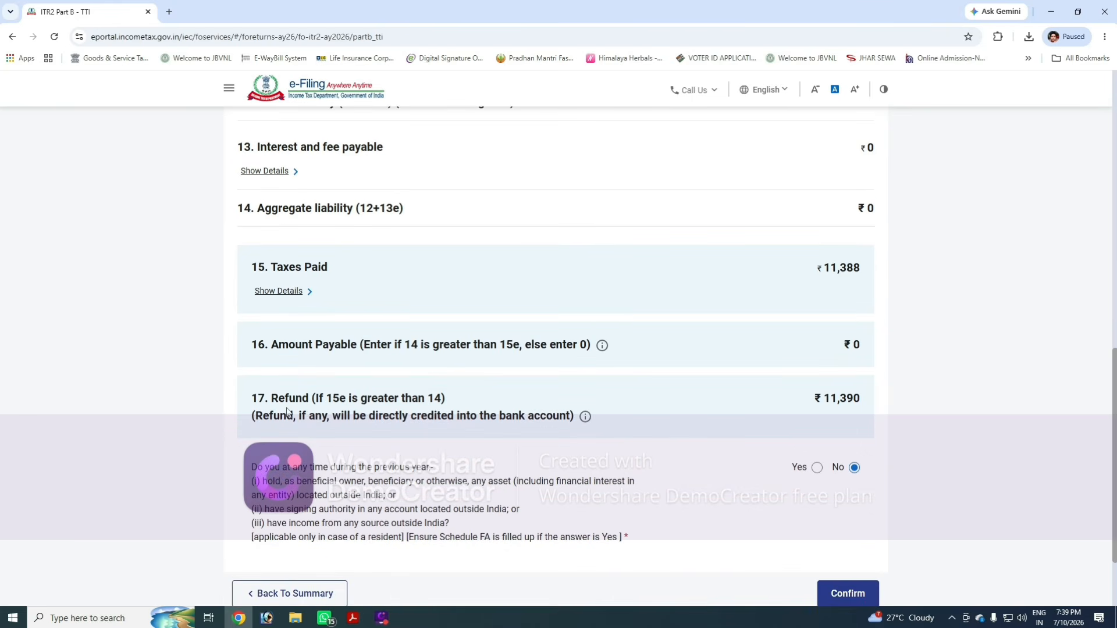
{"action": "left_click_drag", "start_coordinate": [272, 400], "coordinate": [310, 405]}
{"action": "left_click", "coordinate": [857, 412]}
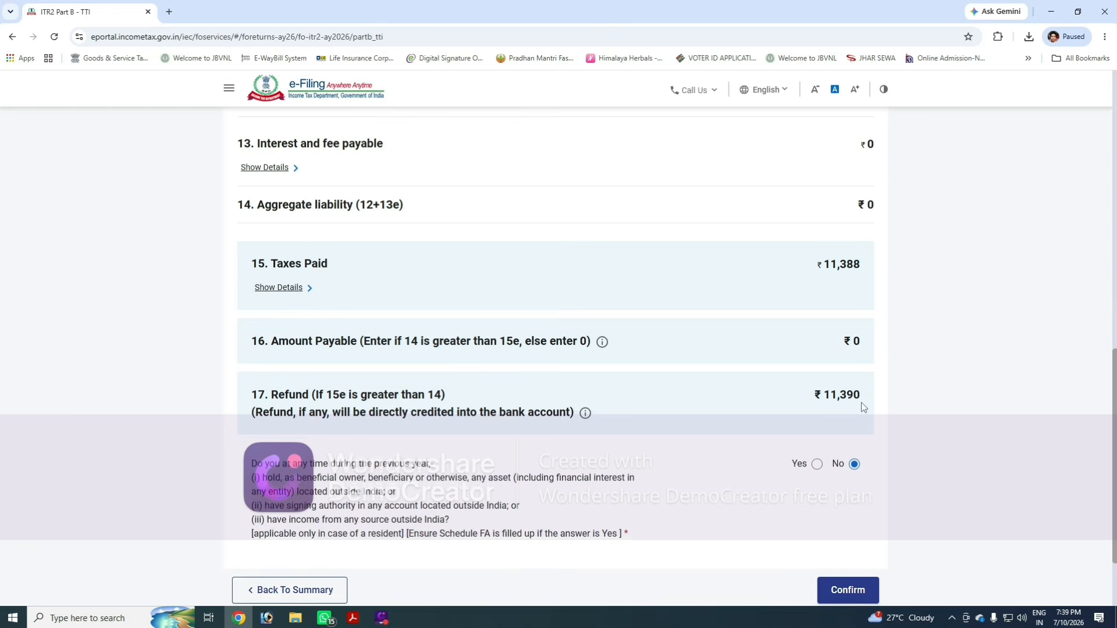
{"action": "scroll", "coordinate": [862, 407], "scroll_direction": "down", "scroll_amount": 2}
{"action": "left_click", "coordinate": [848, 487]}
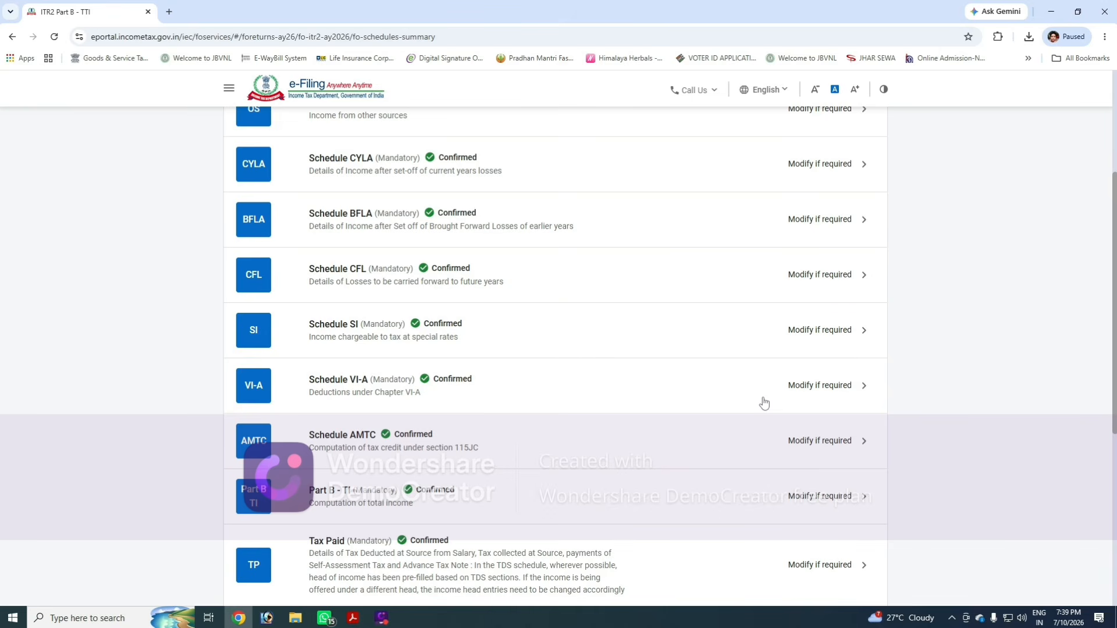
- Proceed from the return summary to the verification page
{"action": "scroll", "coordinate": [763, 402], "scroll_direction": "down", "scroll_amount": 3}
{"action": "scroll", "coordinate": [743, 384], "scroll_direction": "up", "scroll_amount": 5}
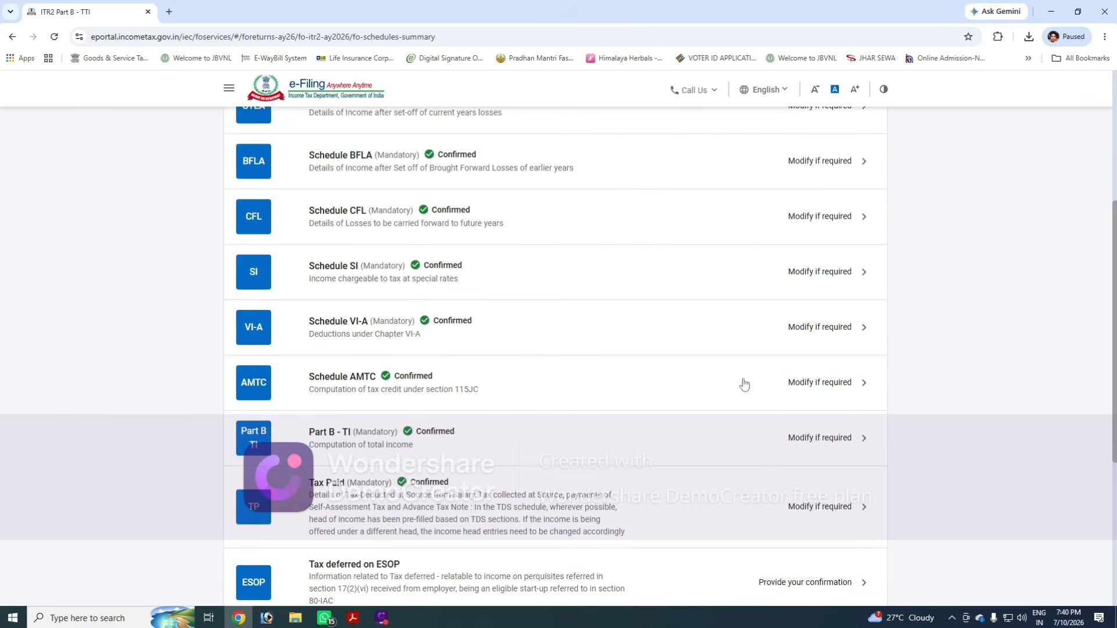
{"action": "scroll", "coordinate": [774, 417], "scroll_direction": "down", "scroll_amount": 6}
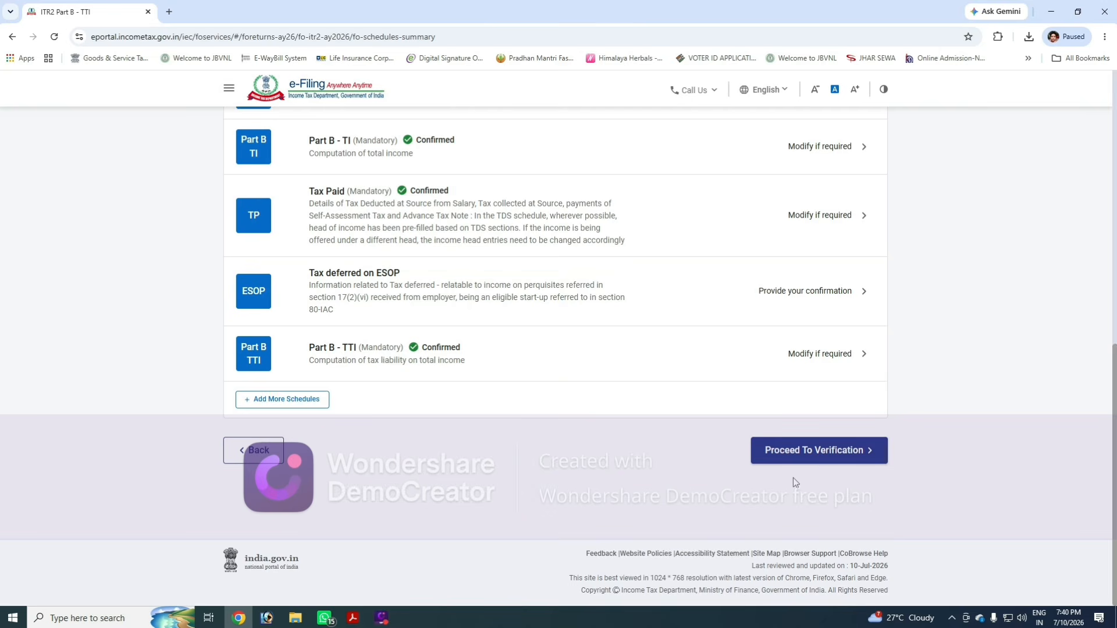
{"action": "left_click", "coordinate": [817, 458]}
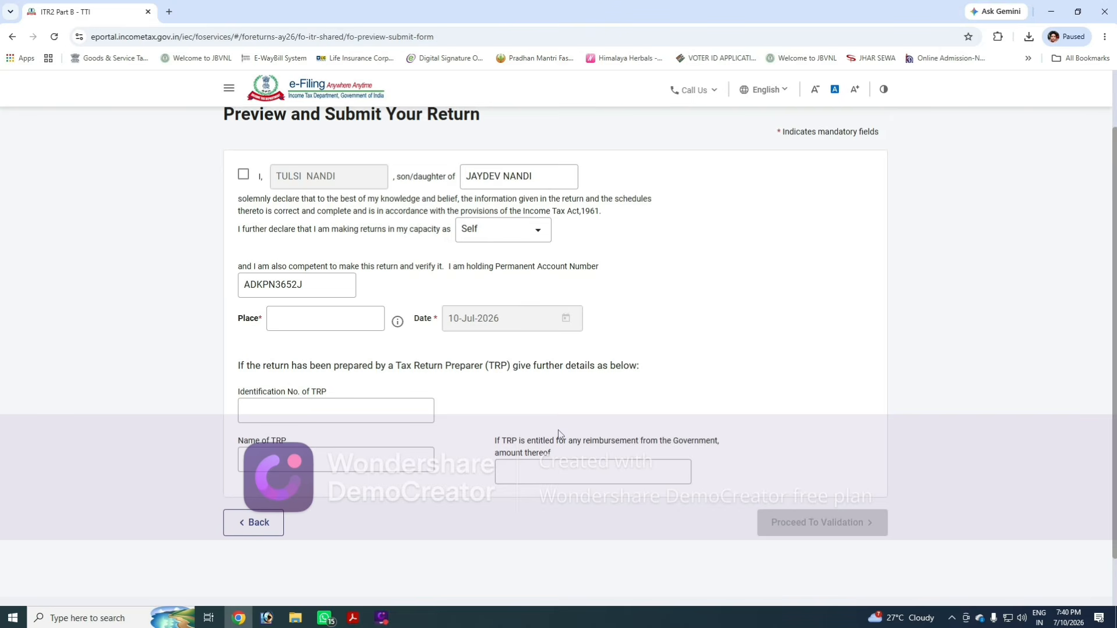
- Enter the place of filing, accept the declaration, and proceed to validation
{"action": "type", "text": "DHANBAD"}
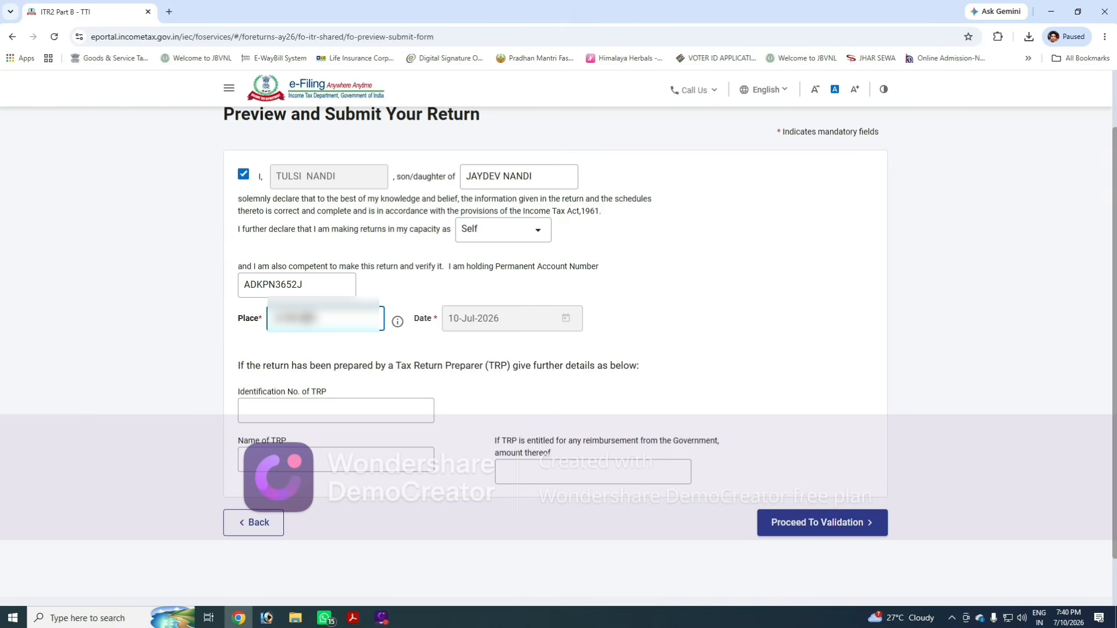
{"action": "key", "text": "Tab"}
{"action": "left_click", "coordinate": [259, 332]}
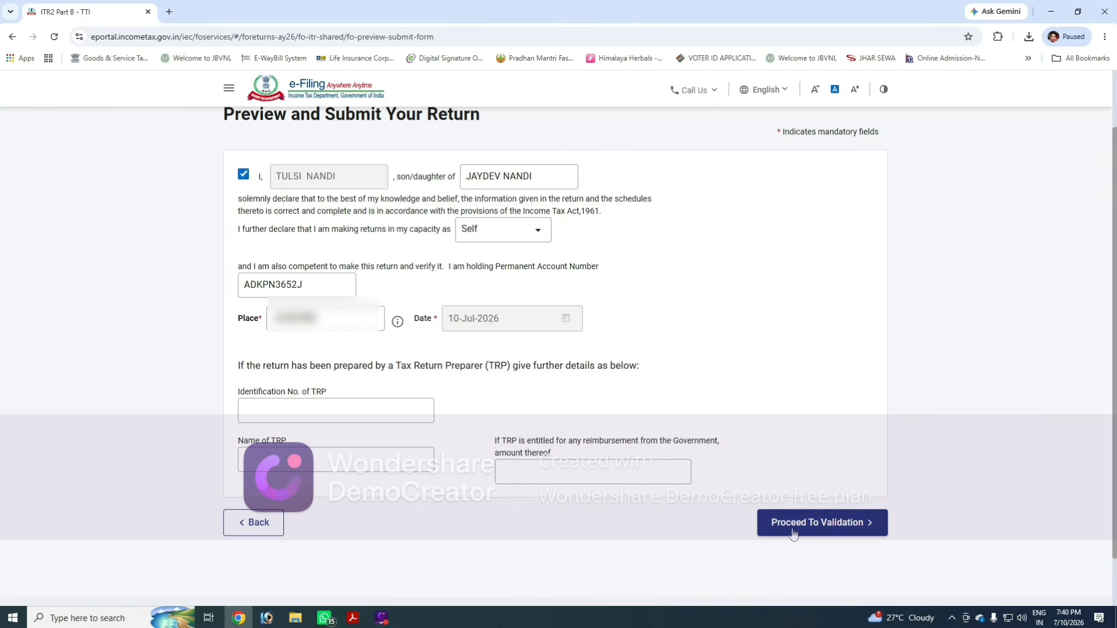
{"action": "left_click", "coordinate": [833, 528]}
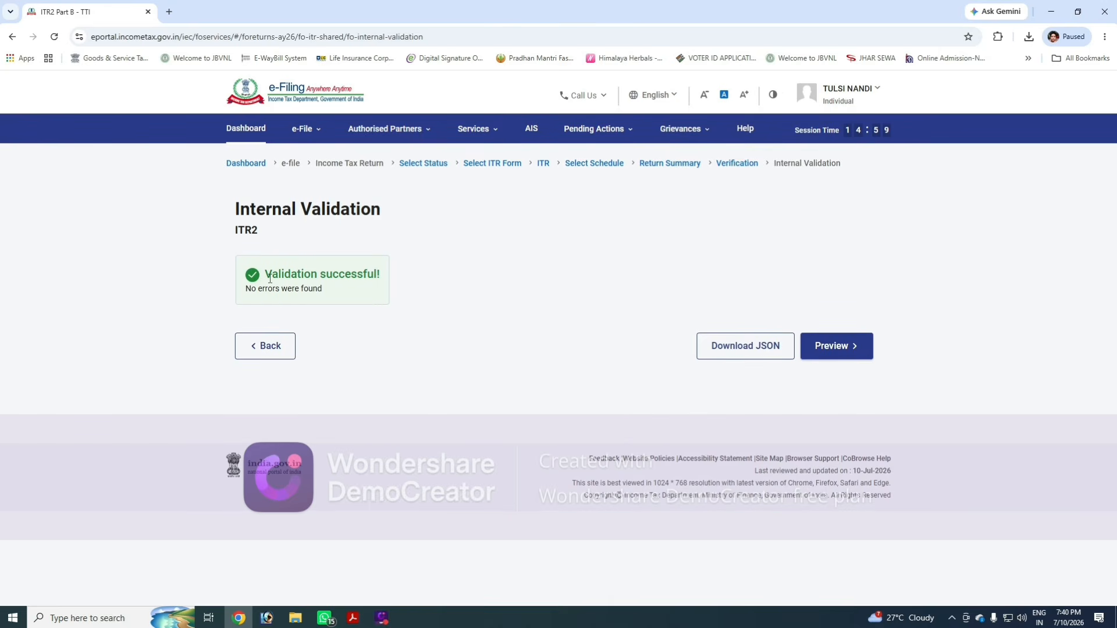
- Check the internal validation result for the ITR-2 return
{"action": "left_click_drag", "start_coordinate": [267, 278], "coordinate": [369, 292]}
{"action": "left_click", "coordinate": [467, 303]}
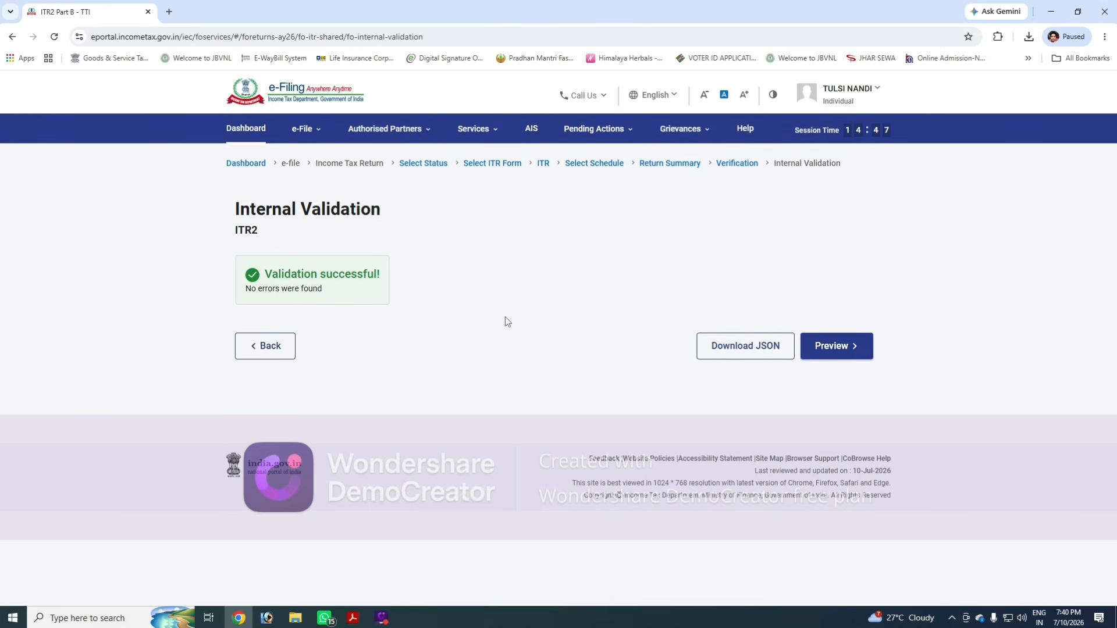